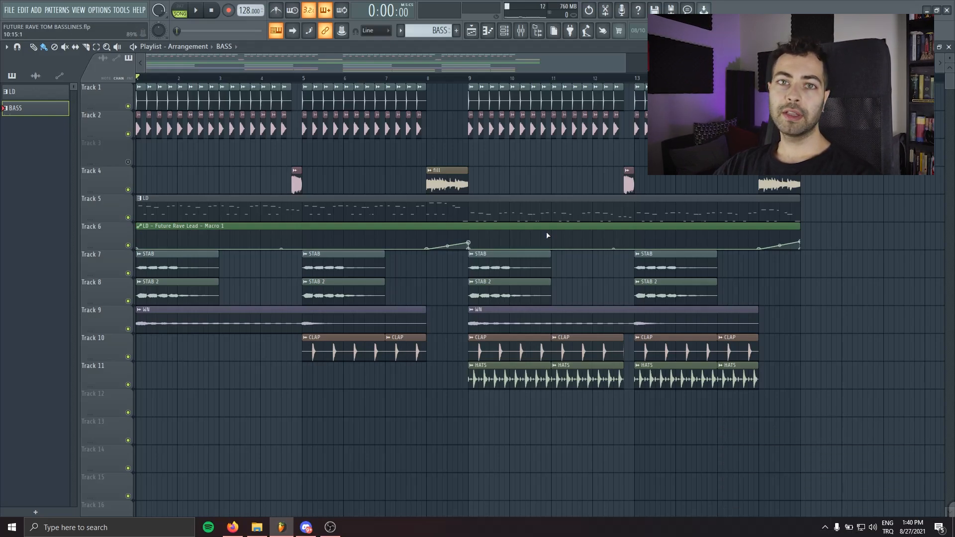
Play the arrangement and mute Track 5 while listening.
key(space)
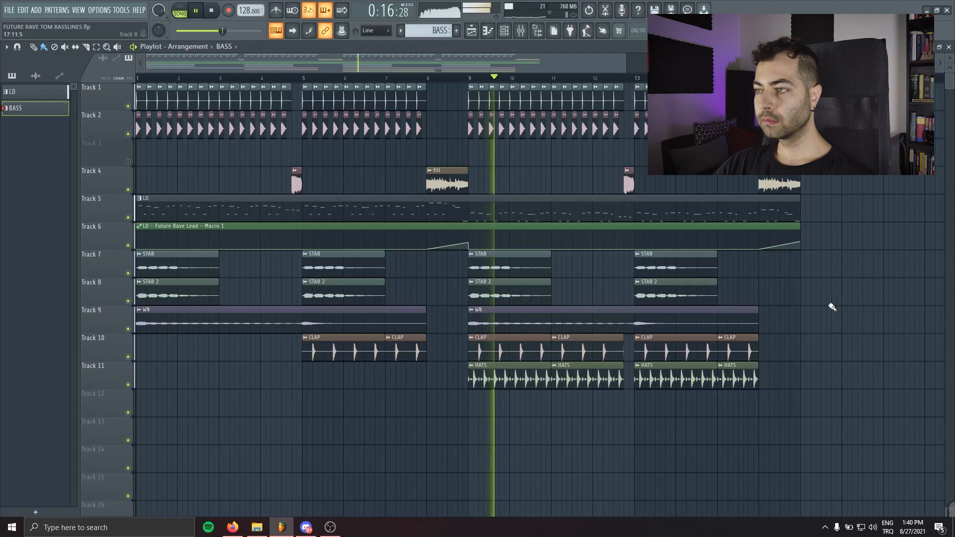
click(129, 217)
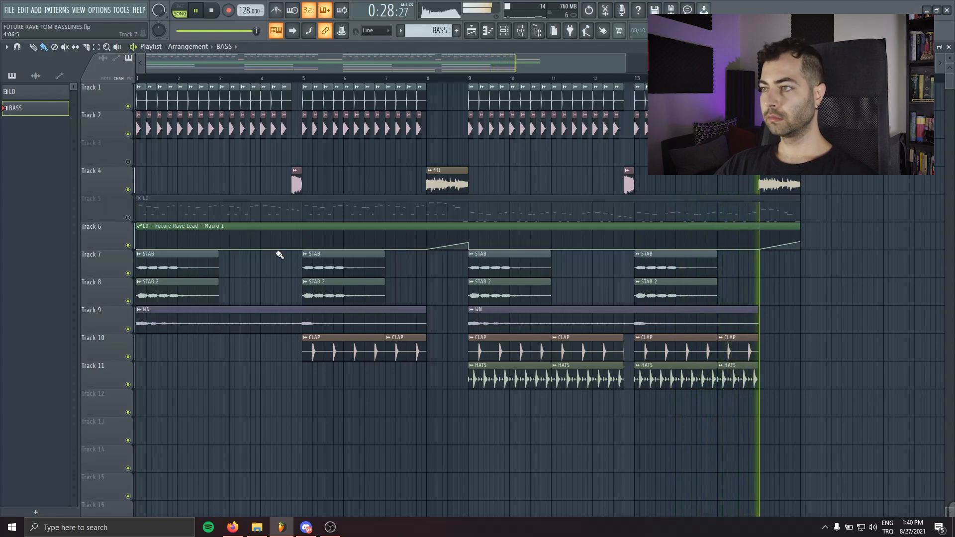
Normalize the WN sample in its channel settings, stop playback, and open Serum on the LD channel.
double_click(316, 311)
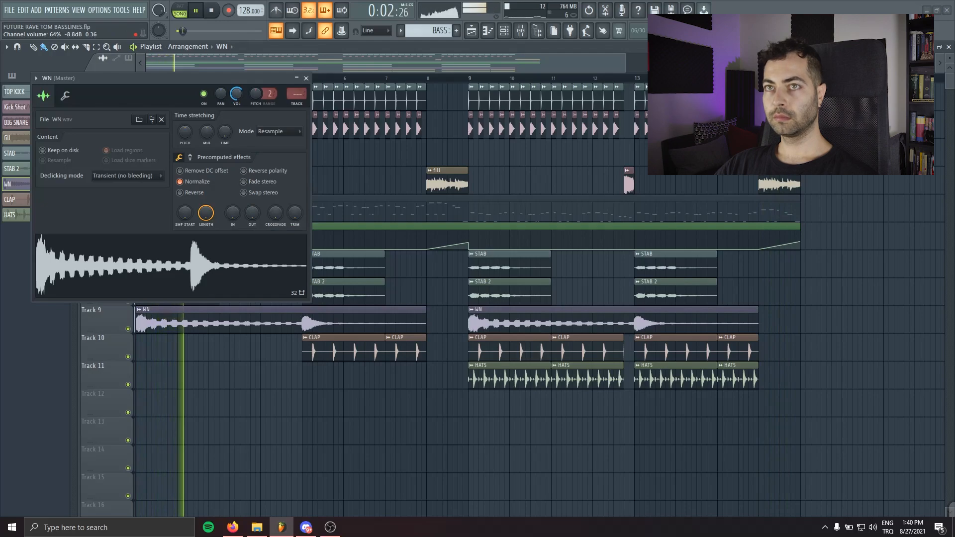
key(Escape)
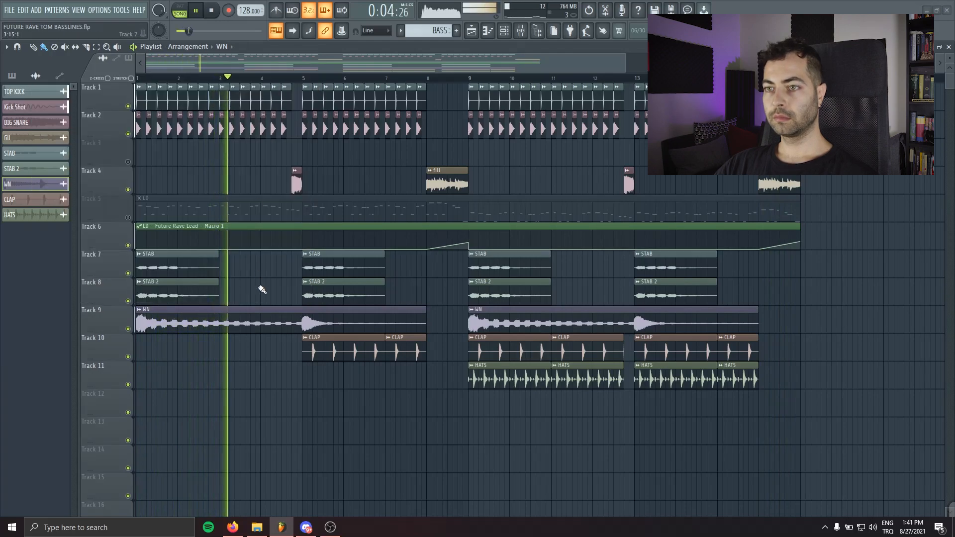
click(212, 11)
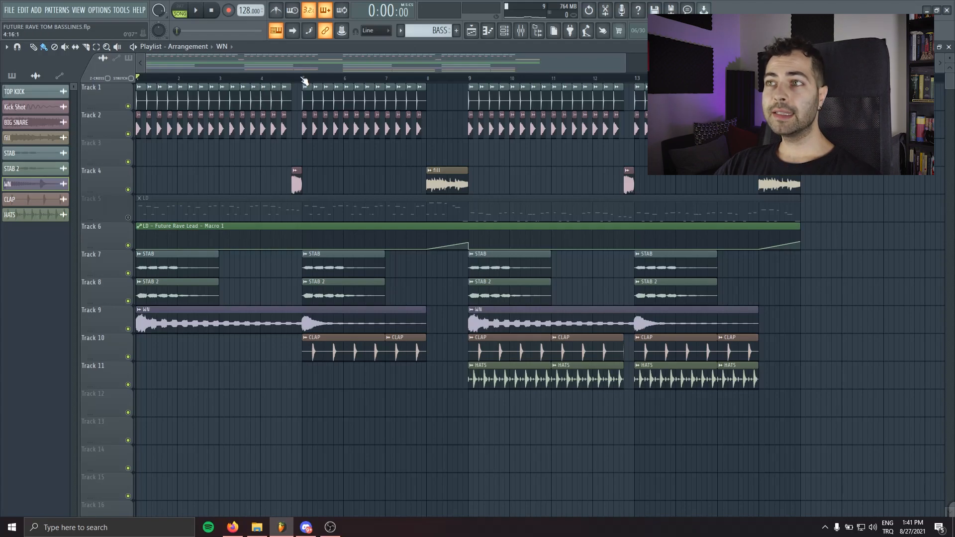
click(441, 30)
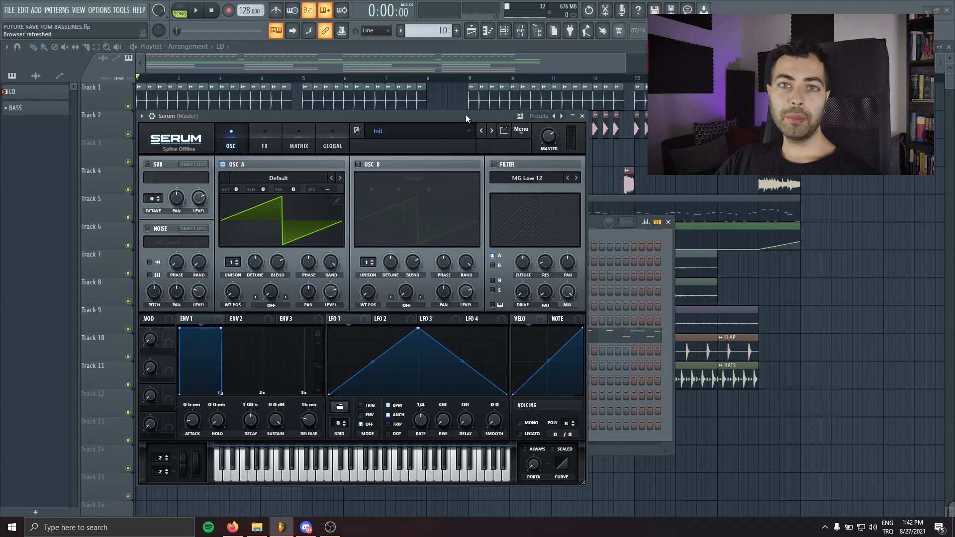
Load the Analog > Analog_BD_Sin sine wavetable into Serum's first oscillator.
mouse_move(465, 115)
mouse_down()
mouse_move(527, 125)
mouse_move(510, 128)
mouse_up()
drag(357, 145, 306, 110)
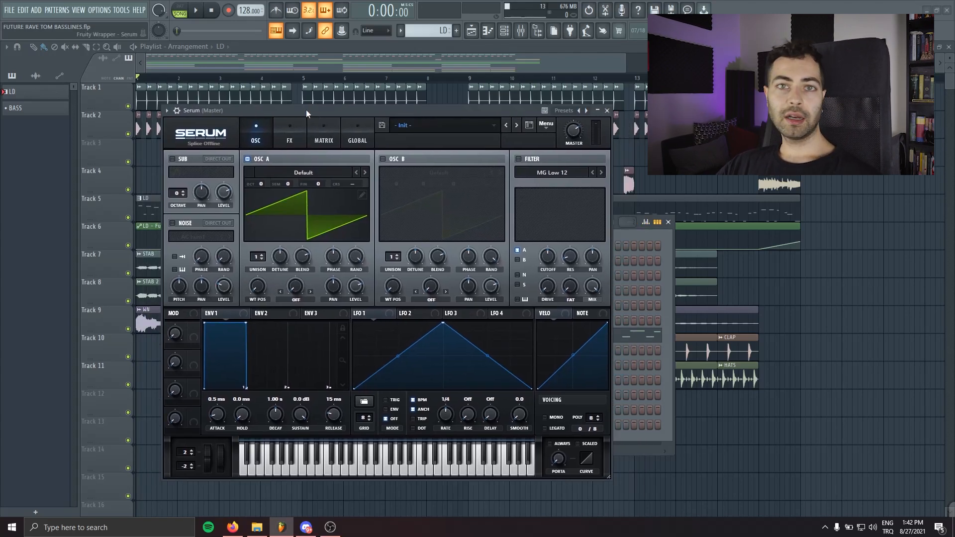
click(297, 171)
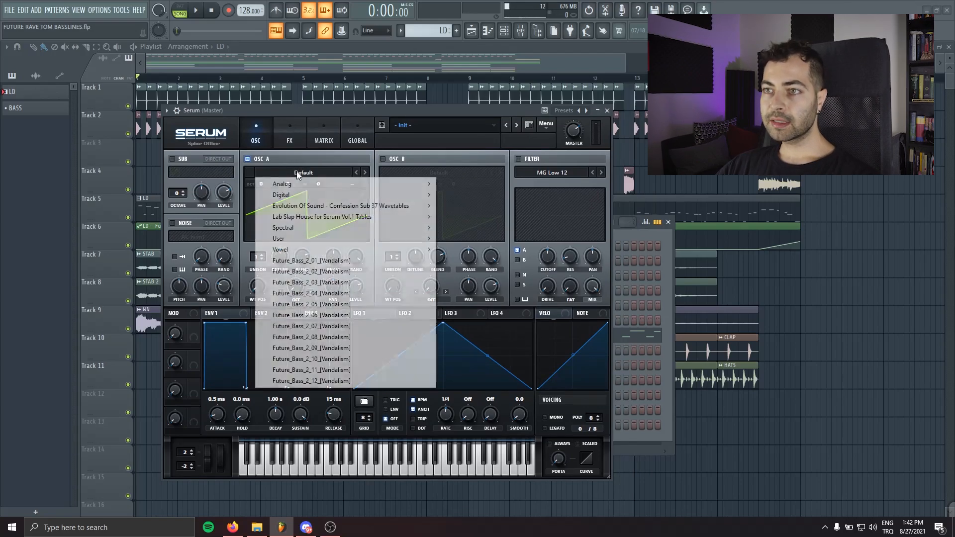
click(450, 186)
click(307, 172)
mouse_move(282, 184)
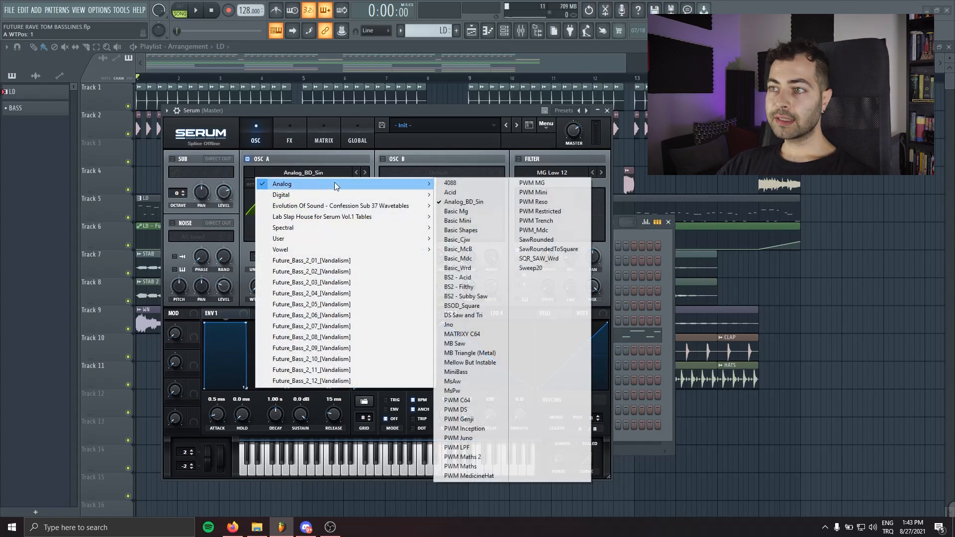
click(459, 204)
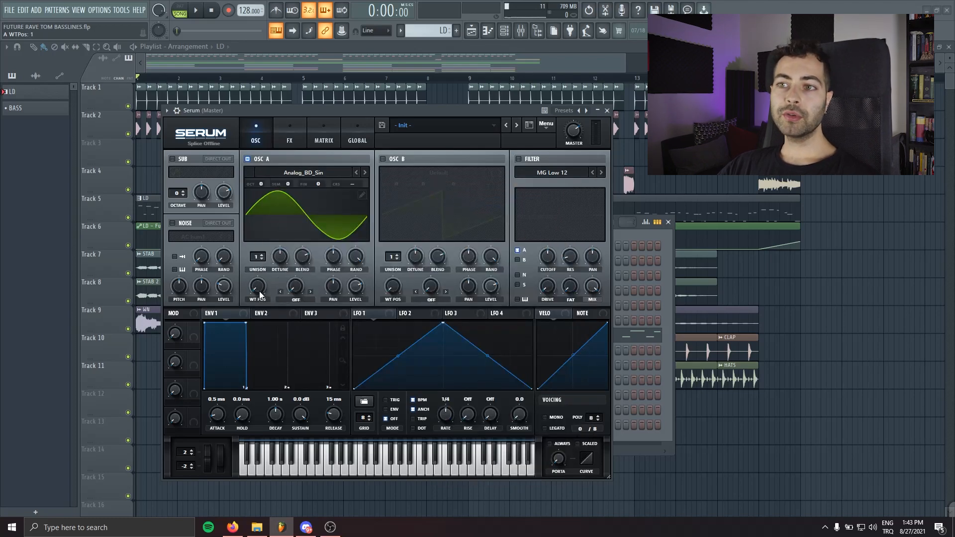
mouse_move(258, 287)
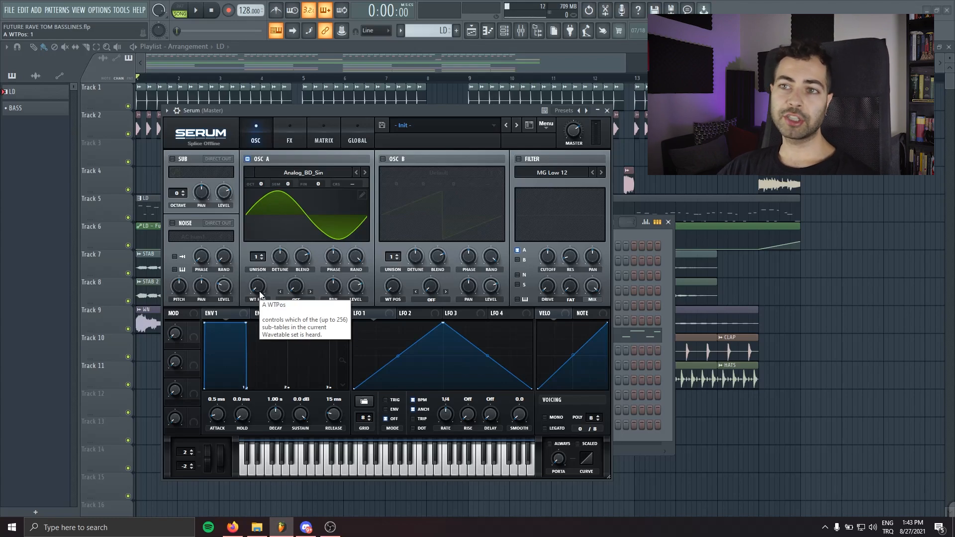
Close Serum and route its channel to mixer insert 26.
drag(272, 110, 451, 135)
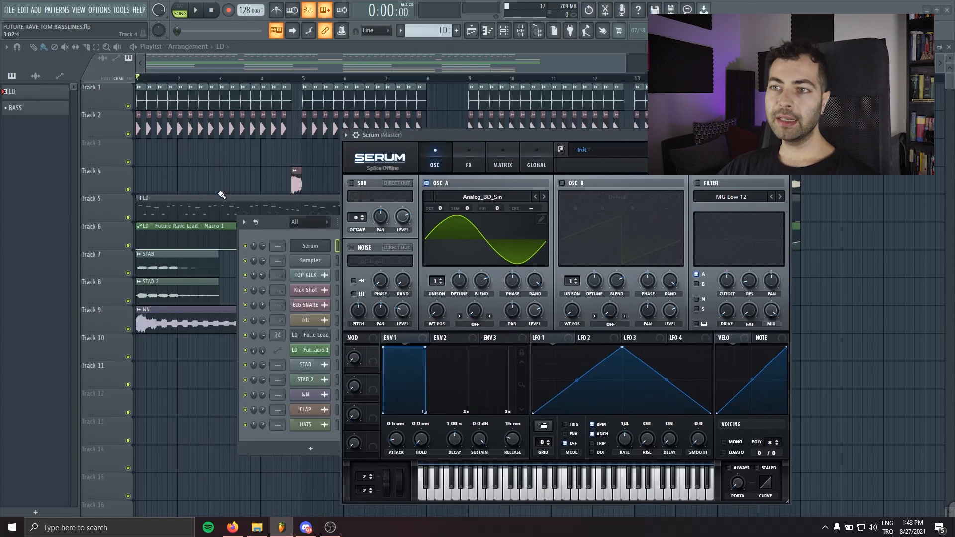
double_click(143, 225)
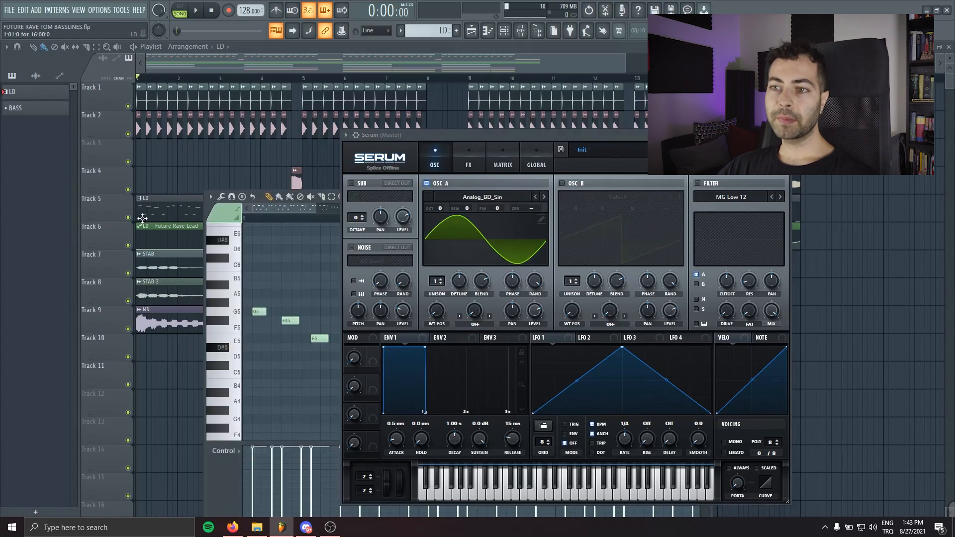
scroll(301, 266, down, 3)
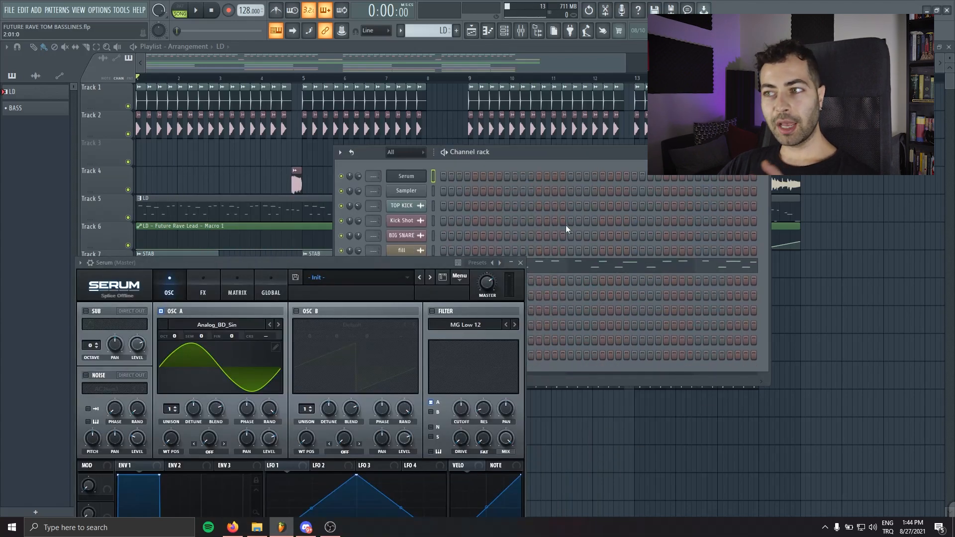
click(520, 265)
click(366, 175)
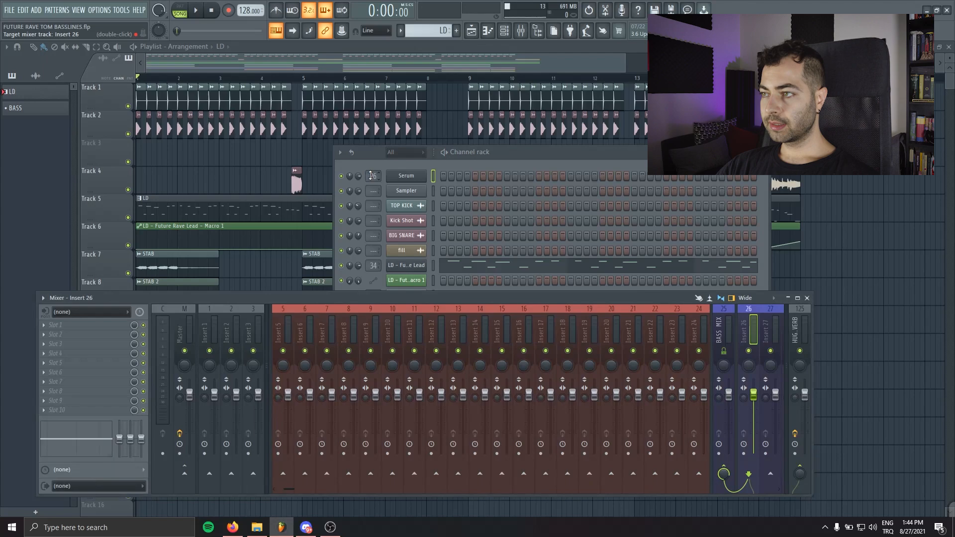
Rename mixer insert 26 and open the Serum channel's piano roll.
middle_click(755, 323)
text(SUBN)
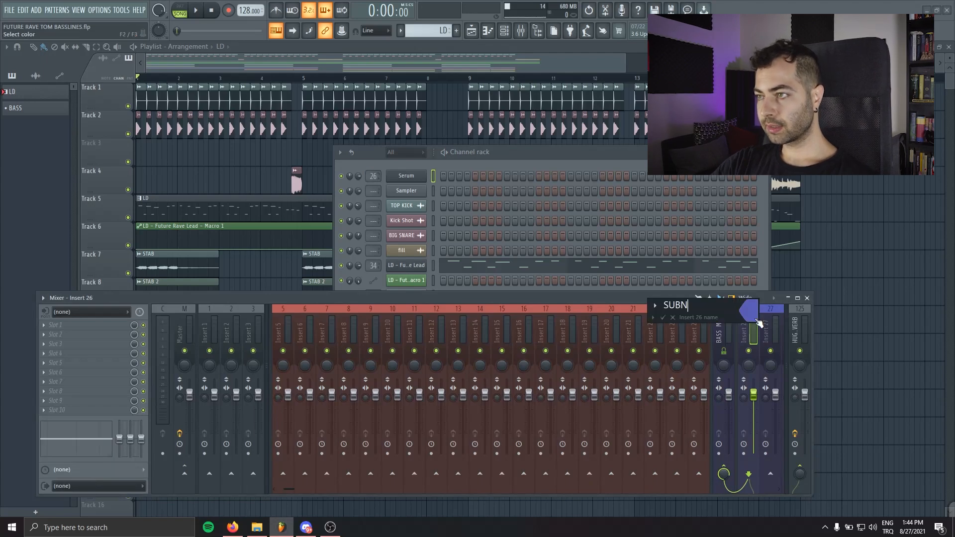
key(Return)
key(F7)
scroll(225, 224, up, 2)
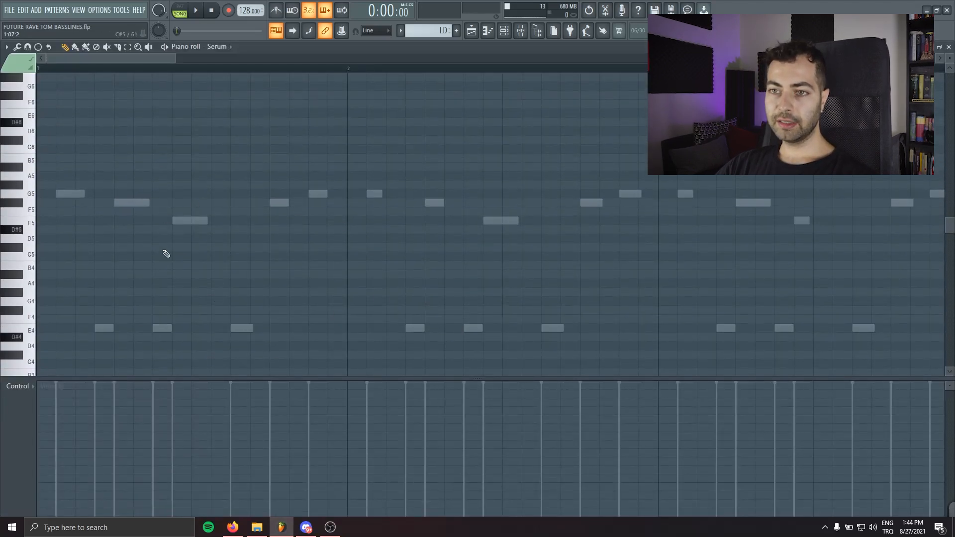
Place four E3 bass notes across the first bar.
click(60, 328)
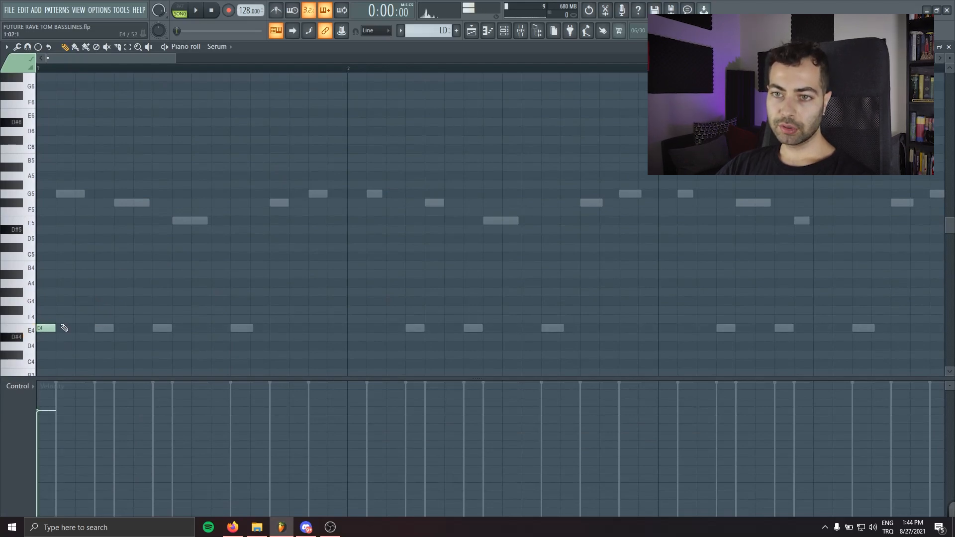
drag(66, 327, 53, 311)
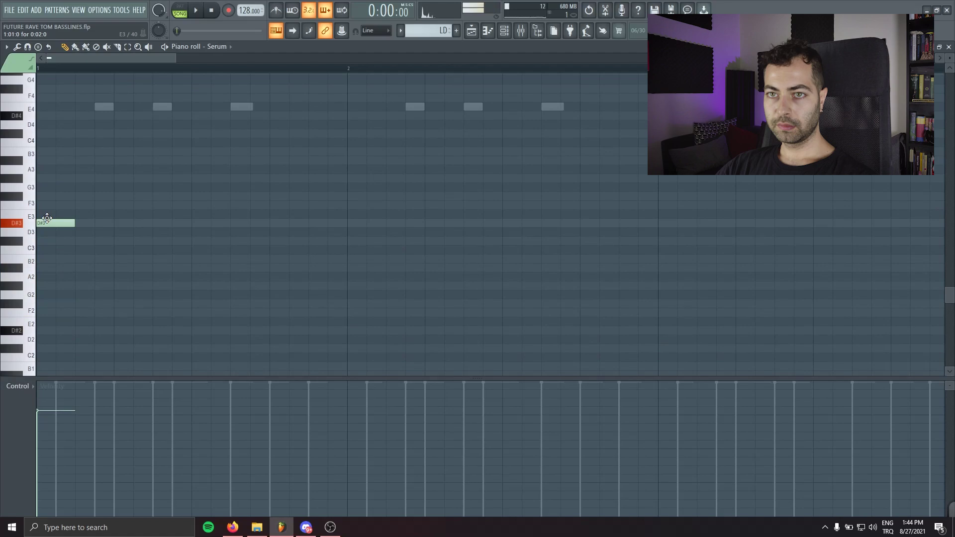
drag(52, 311, 53, 216)
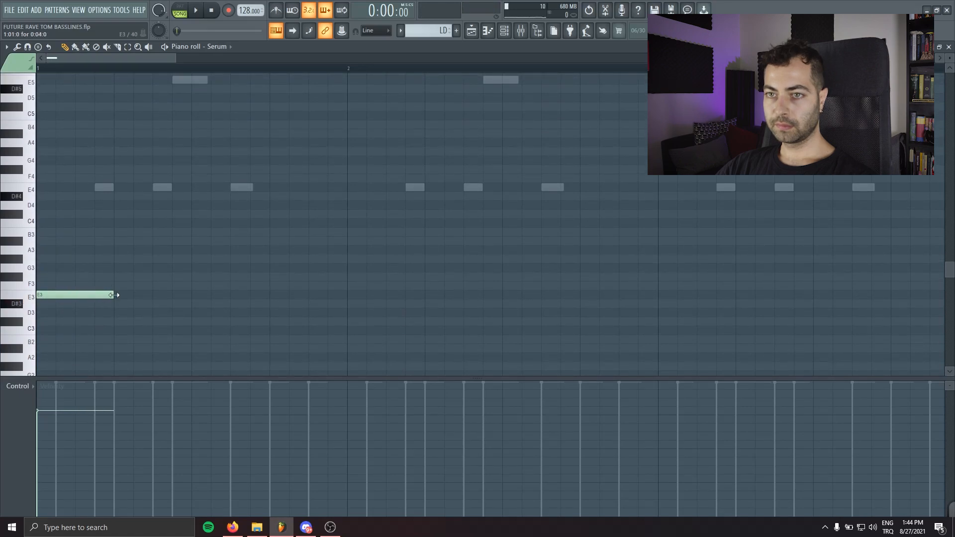
click(150, 296)
click(227, 296)
click(306, 296)
key(ctrl+a)
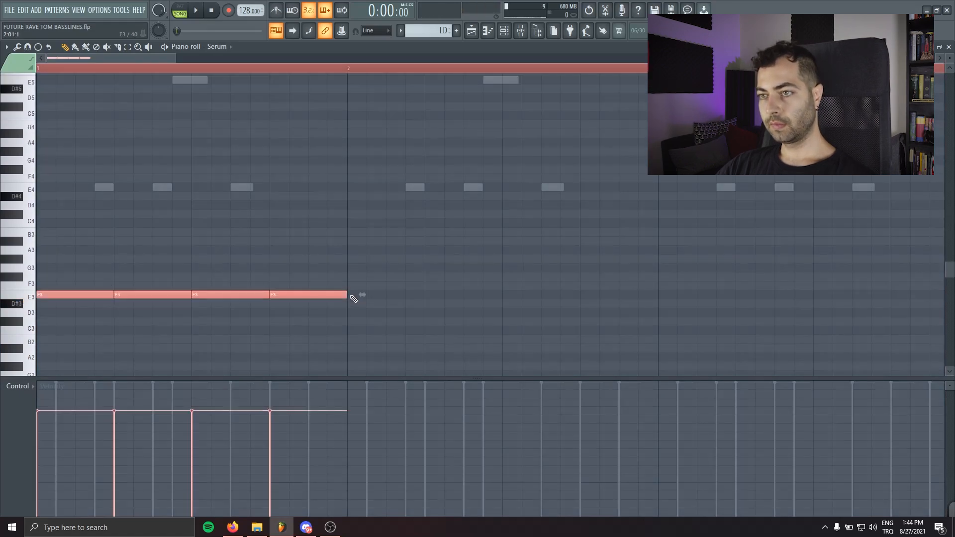
click(373, 294)
Duplicate the E3 notes over several bars with Ctrl+B, delete a few for gaps, and play the pattern.
key(ctrl+a)
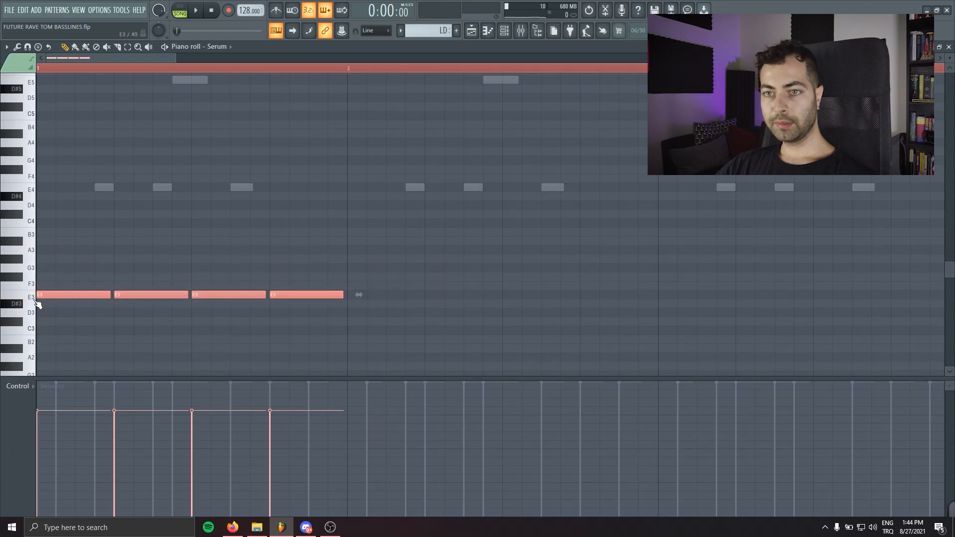
mouse_move(38, 302)
shift+mouse_down()
mouse_move(436, 301)
mouse_move(359, 302)
shift+mouse_up()
key(ctrl+a)
key(ctrl+b)
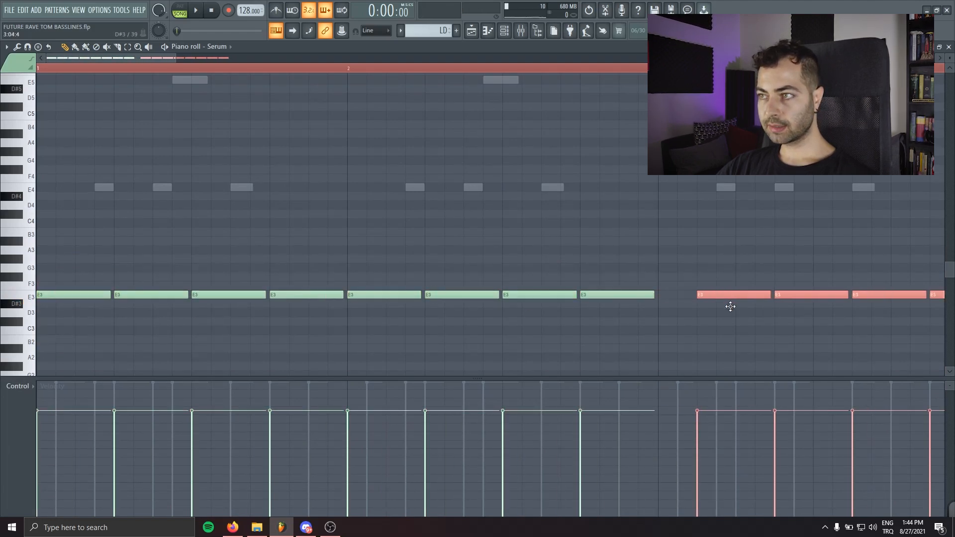
scroll(345, 280, down, 3)
key(space)
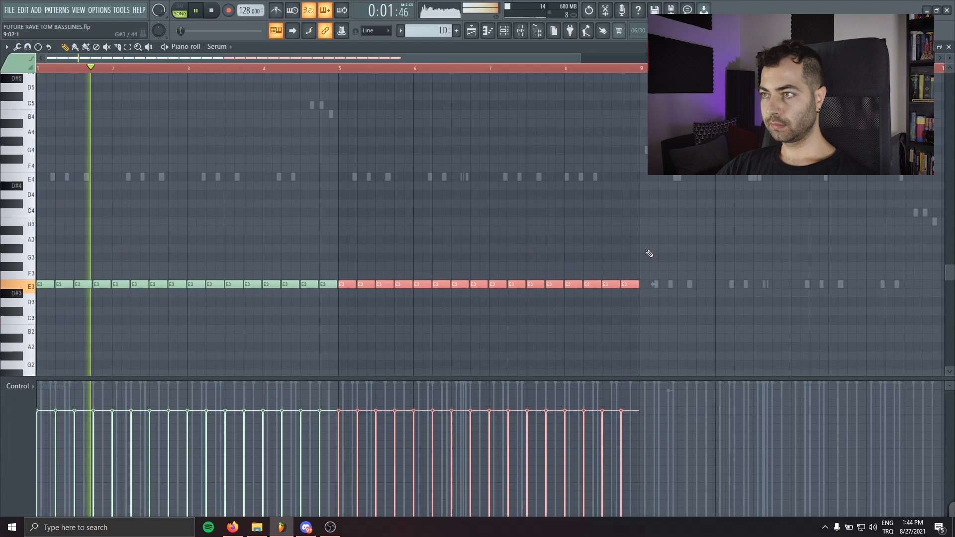
right_click(620, 285)
right_click(326, 285)
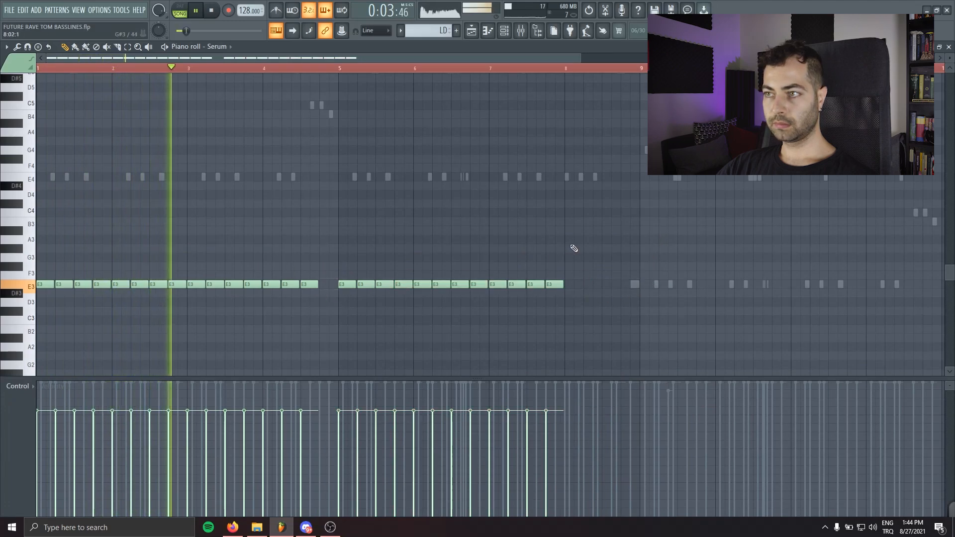
key(ctrl+a)
key(ctrl+b)
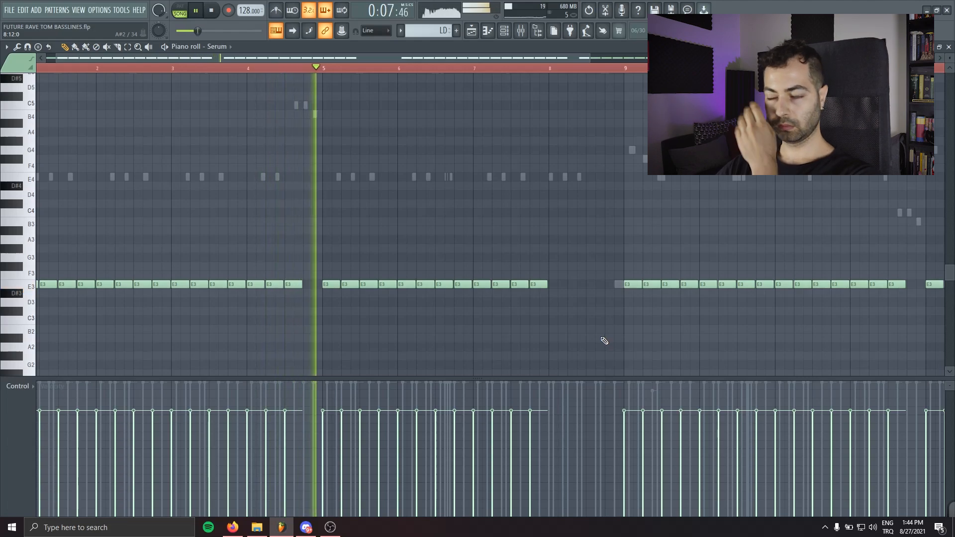
Set the SUB insert's Kickstart sidechain to the Nice & Tight ducking curve and audition it.
key(F7)
key(space)
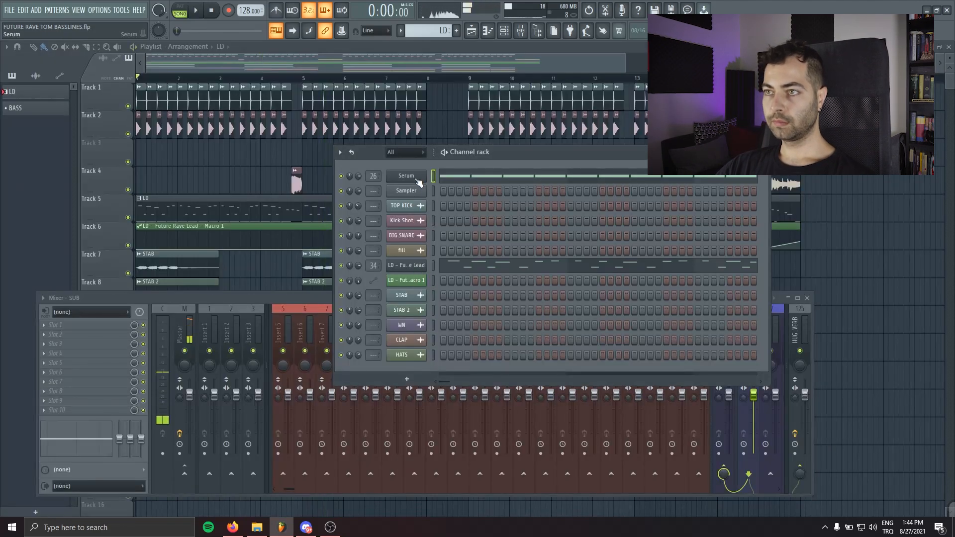
click(56, 401)
drag(121, 131, 217, 161)
click(301, 288)
click(326, 289)
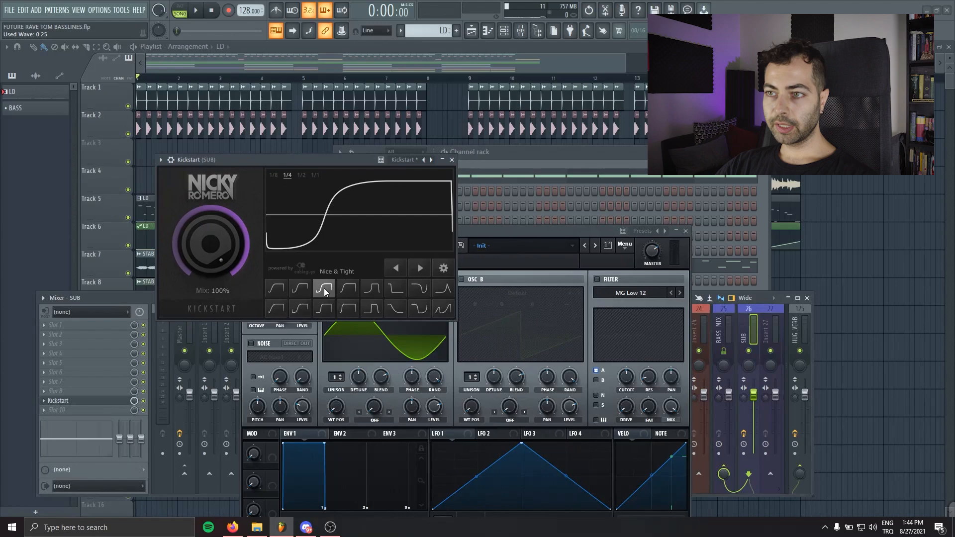
drag(305, 159, 301, 182)
key(space)
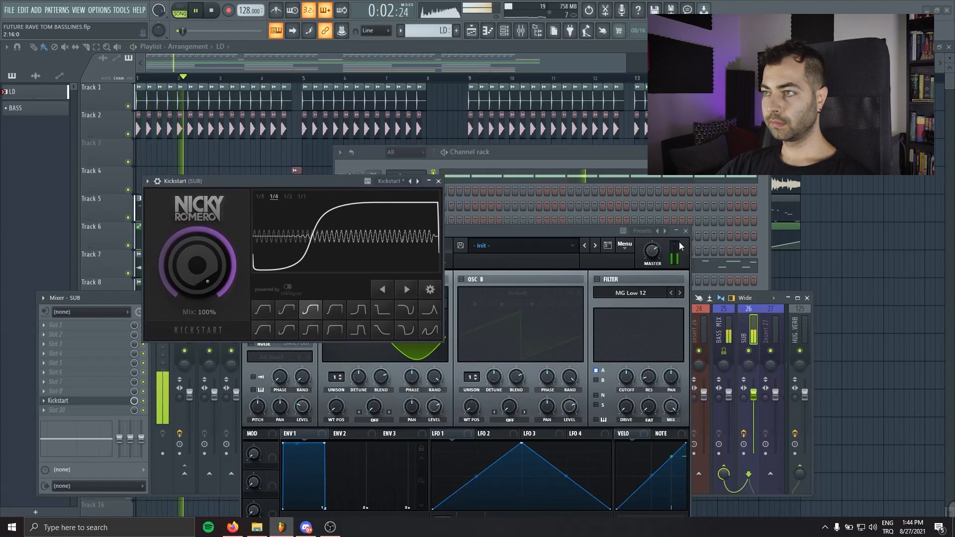
click(438, 180)
Clear away the synth and channel windows, select the LEADS MIX mixer track and play the arrangement.
drag(491, 233, 311, 315)
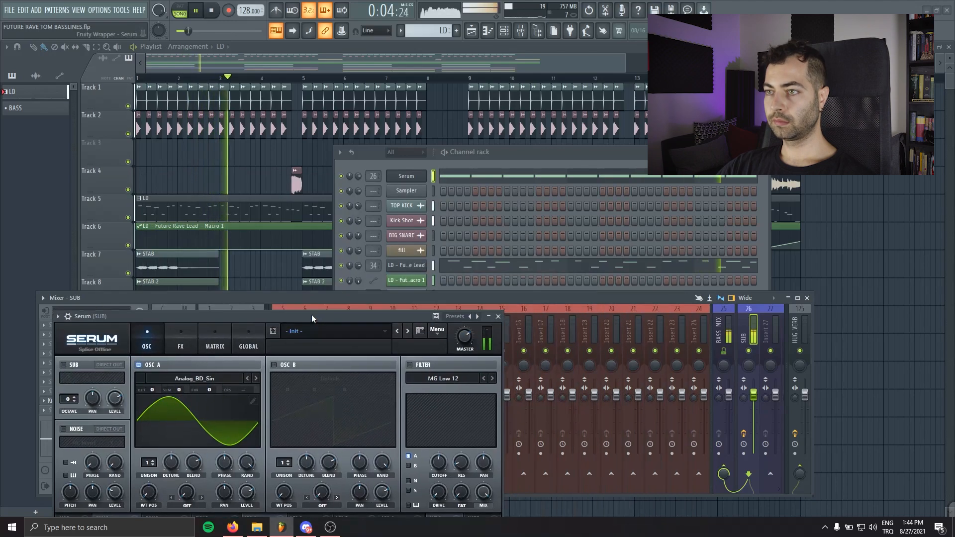
key(space)
click(433, 288)
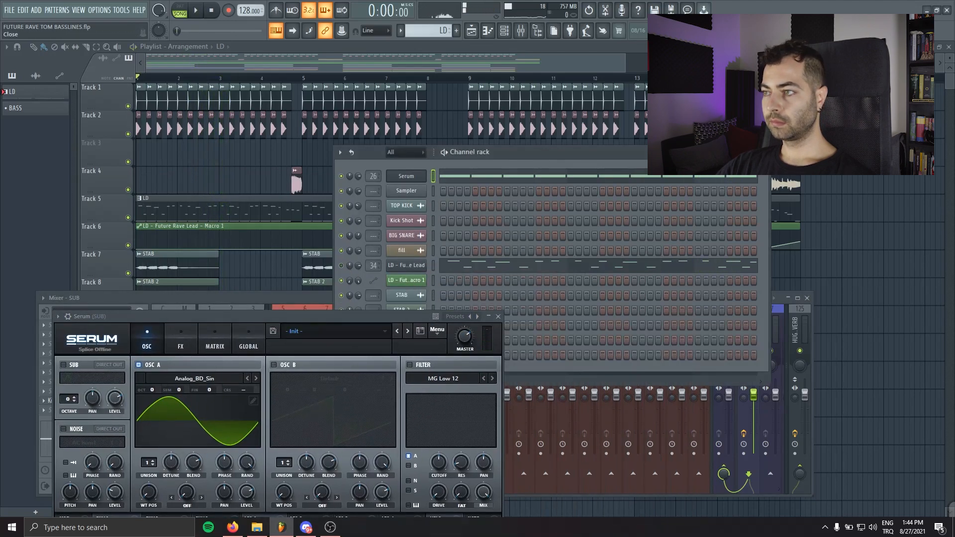
key(Escape)
key(Escape)
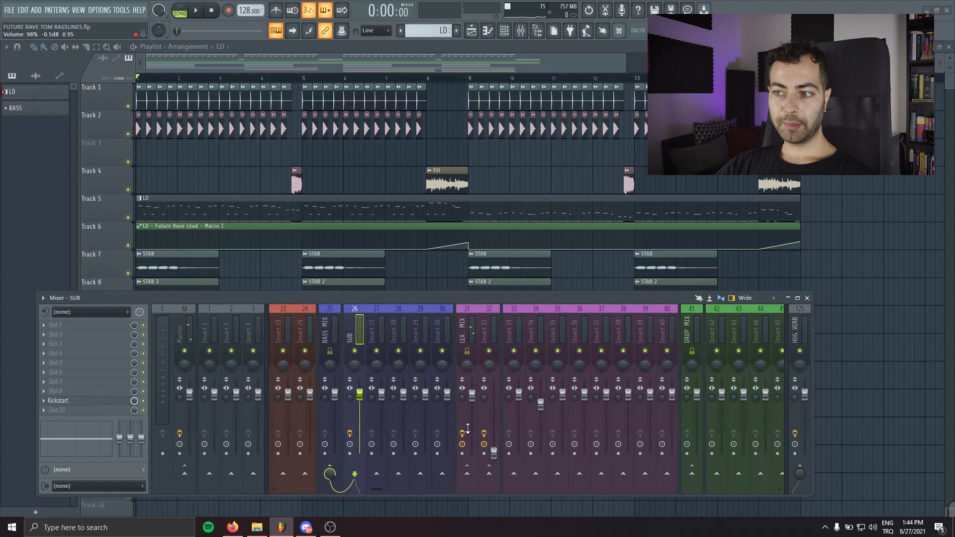
click(469, 430)
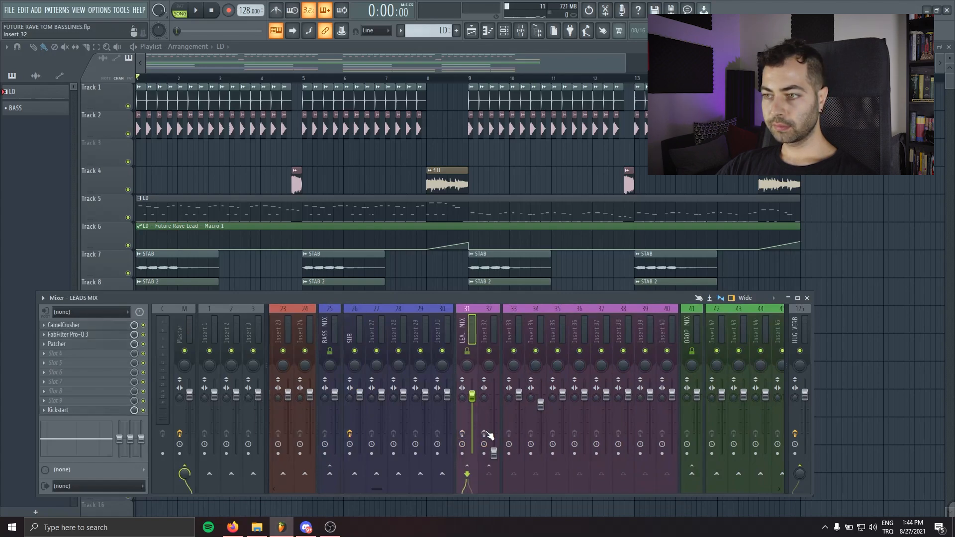
key(space)
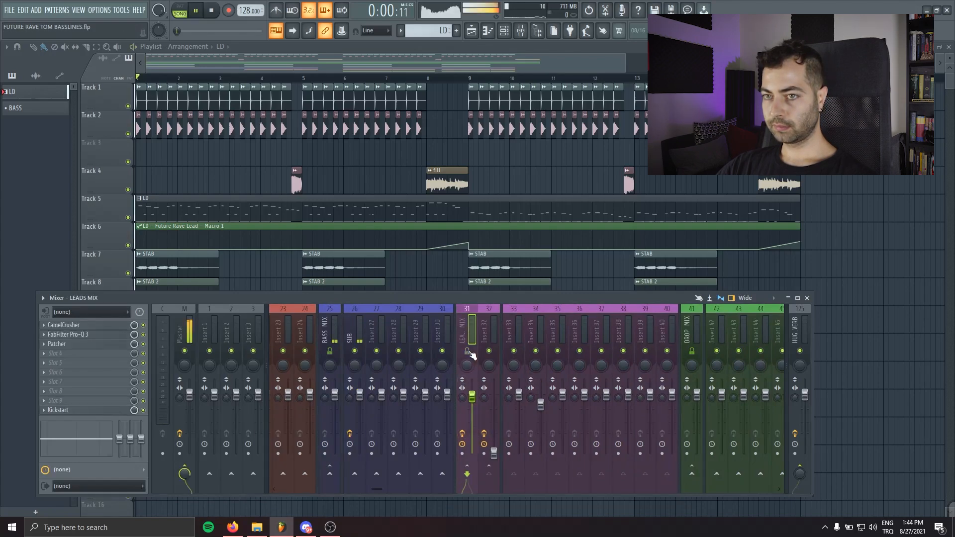
Hide the mixer and open the SUB channel's Serum synth at the screen centre.
key(F9)
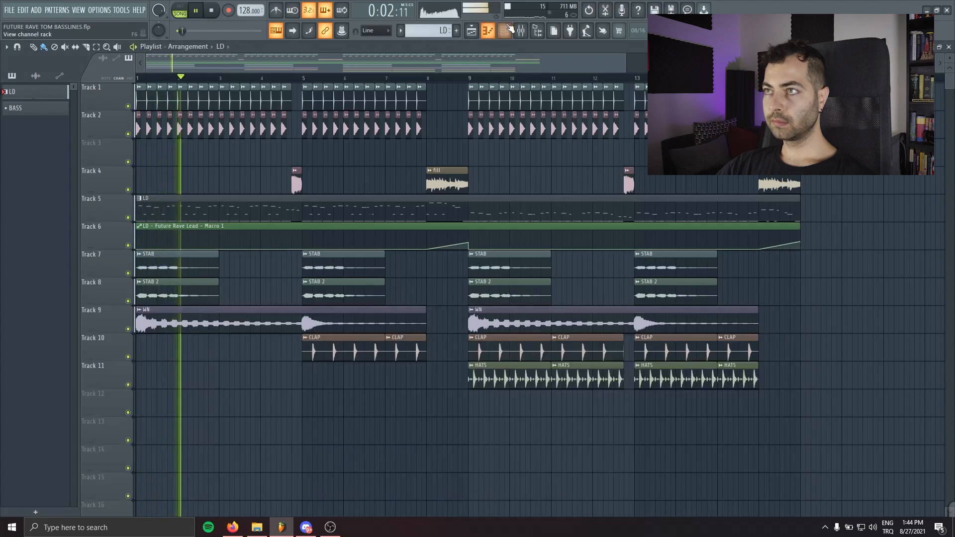
key(F6)
key(space)
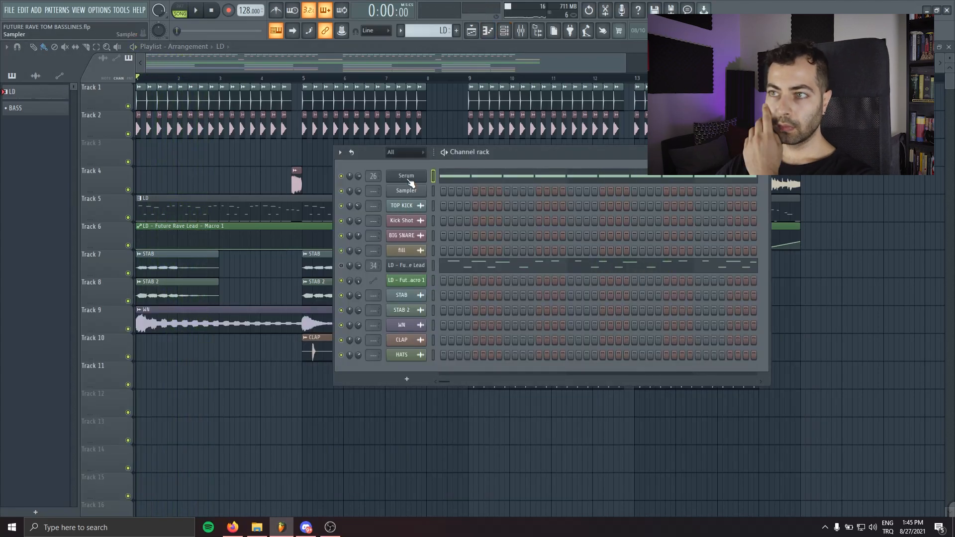
click(406, 176)
drag(309, 312, 375, 185)
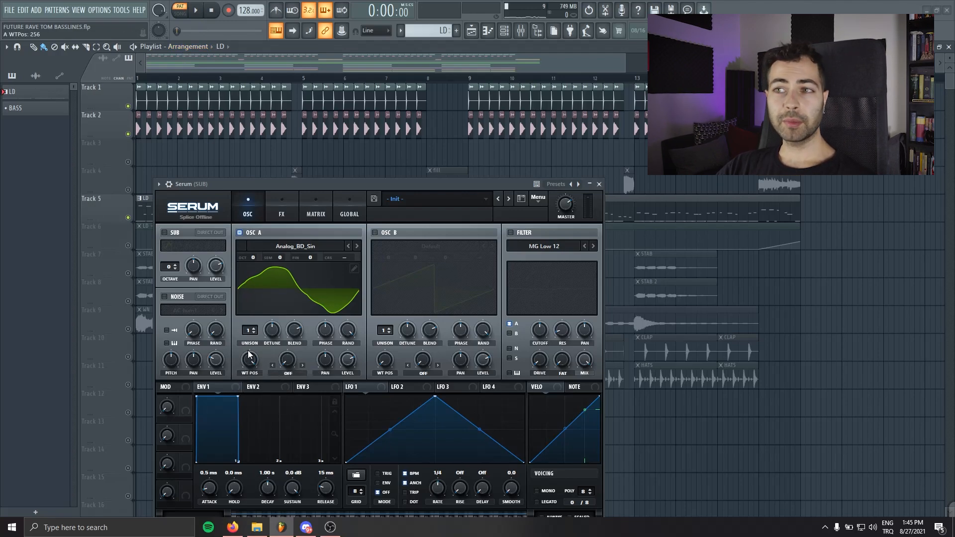
drag(285, 186, 295, 161)
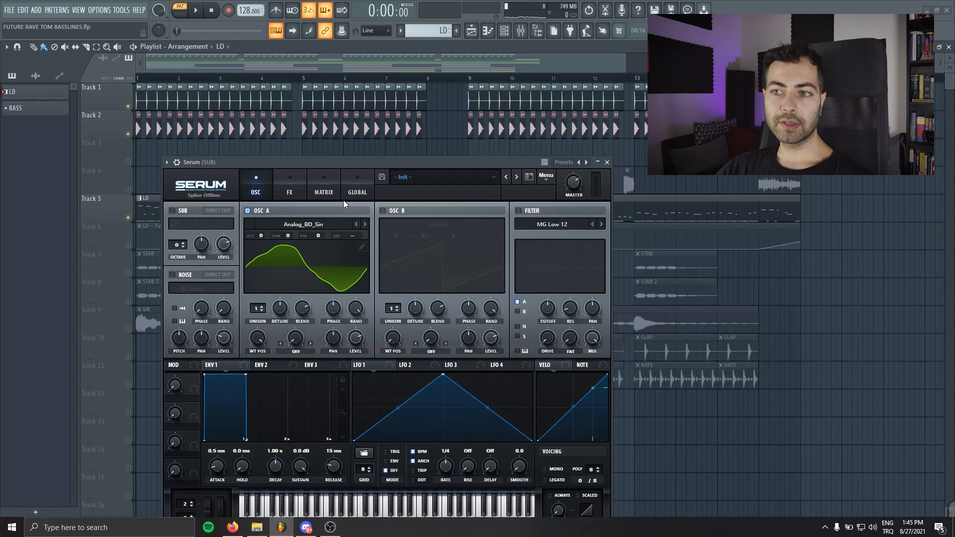
mouse_move(256, 345)
mouse_down()
mouse_move(253, 361)
mouse_move(253, 351)
mouse_up()
key(space)
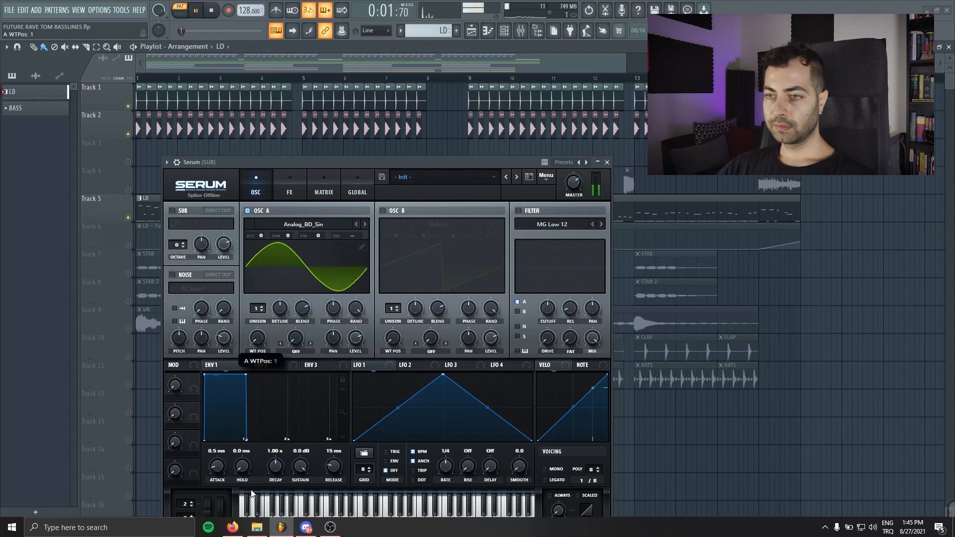
key(space)
drag(296, 164, 305, 124)
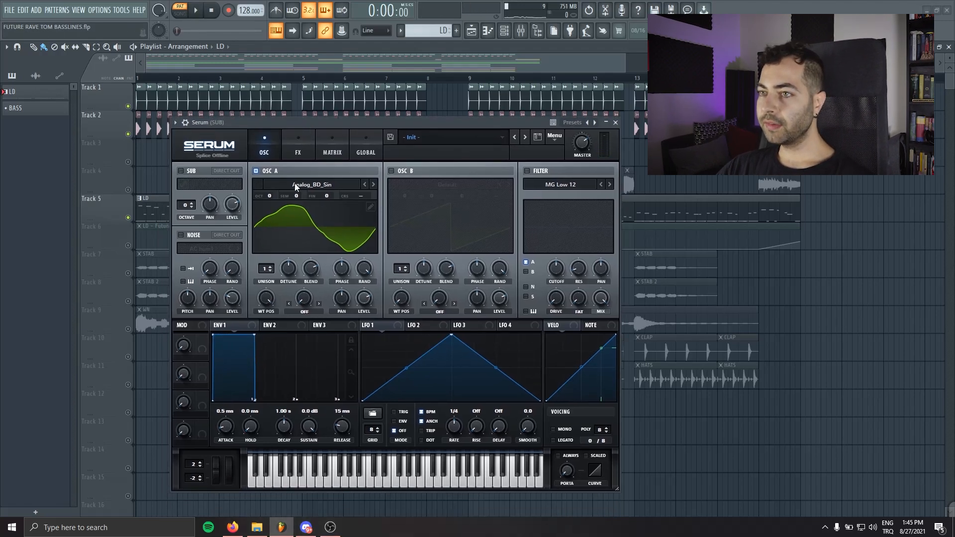
Set Serum's ENV 1 decay to about 324 ms and sustain to -4.2 dB, auditioning the bass.
mouse_move(284, 426)
mouse_down()
mouse_move(306, 447)
mouse_move(310, 433)
mouse_move(286, 424)
mouse_up()
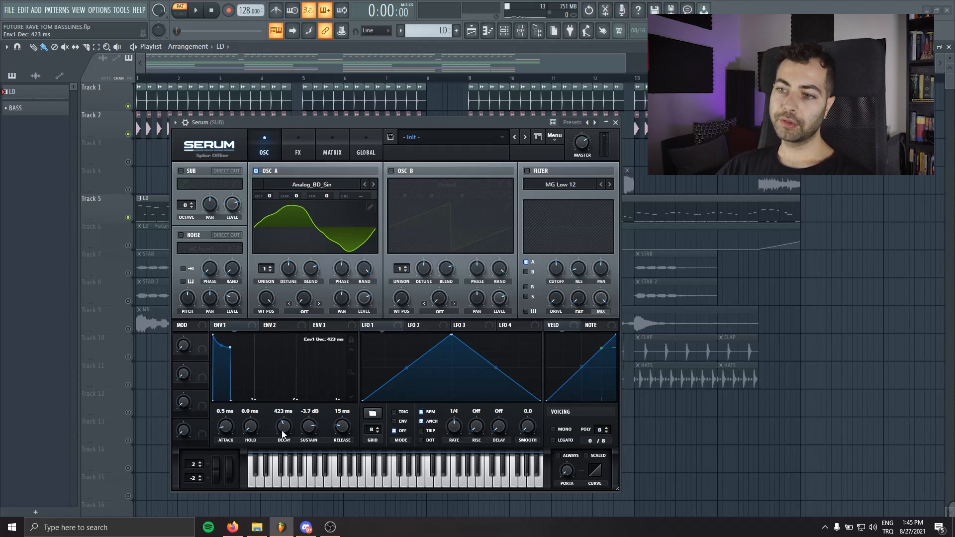
drag(285, 423, 275, 341)
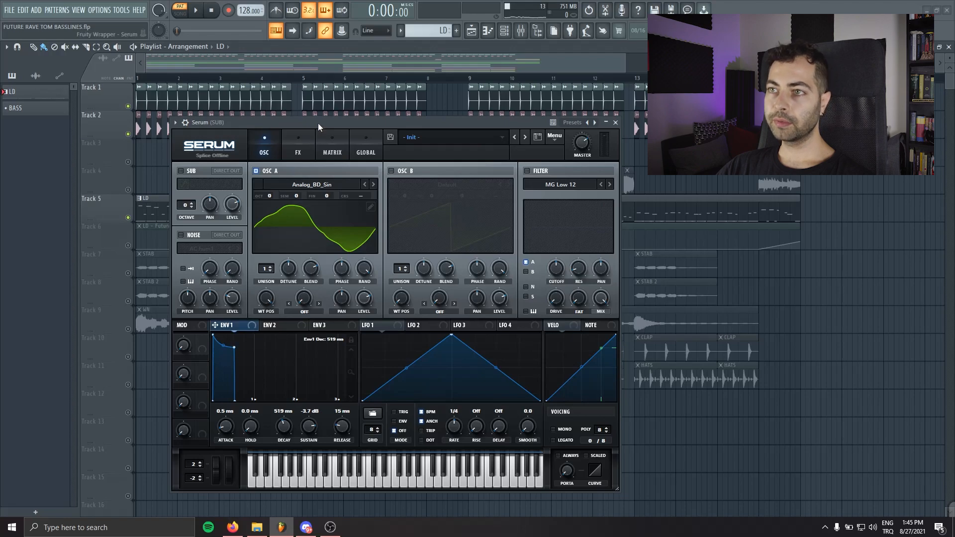
key(space)
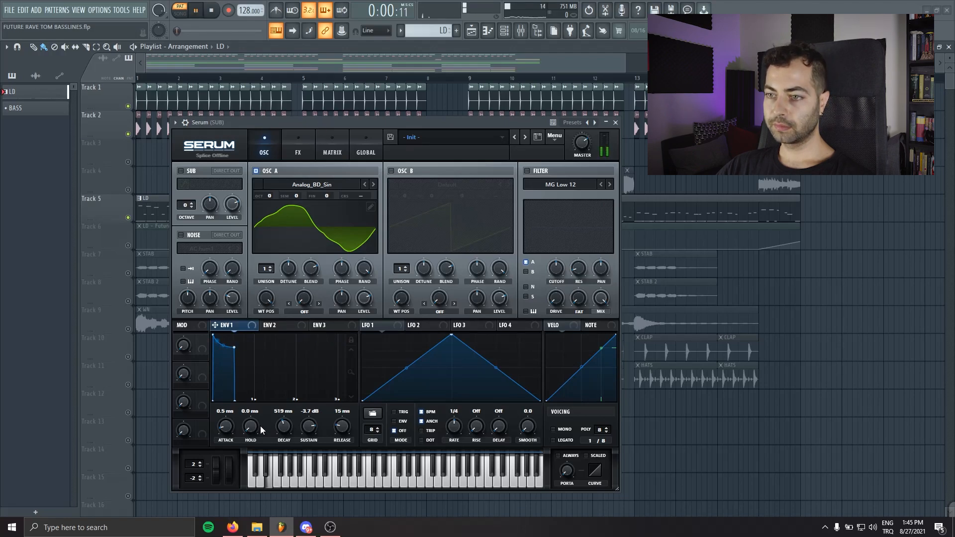
mouse_move(308, 427)
mouse_down()
mouse_move(285, 432)
mouse_move(308, 434)
mouse_move(308, 425)
mouse_up()
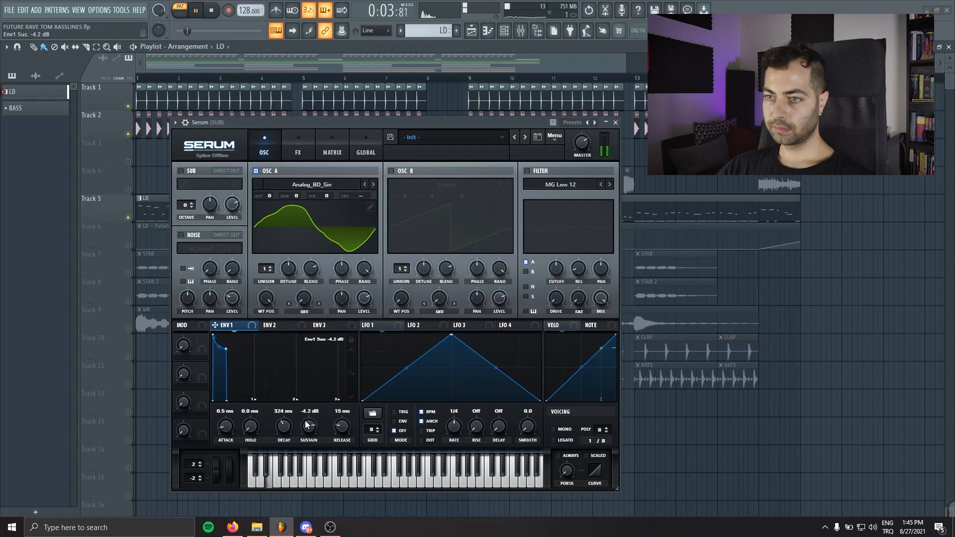
key(space)
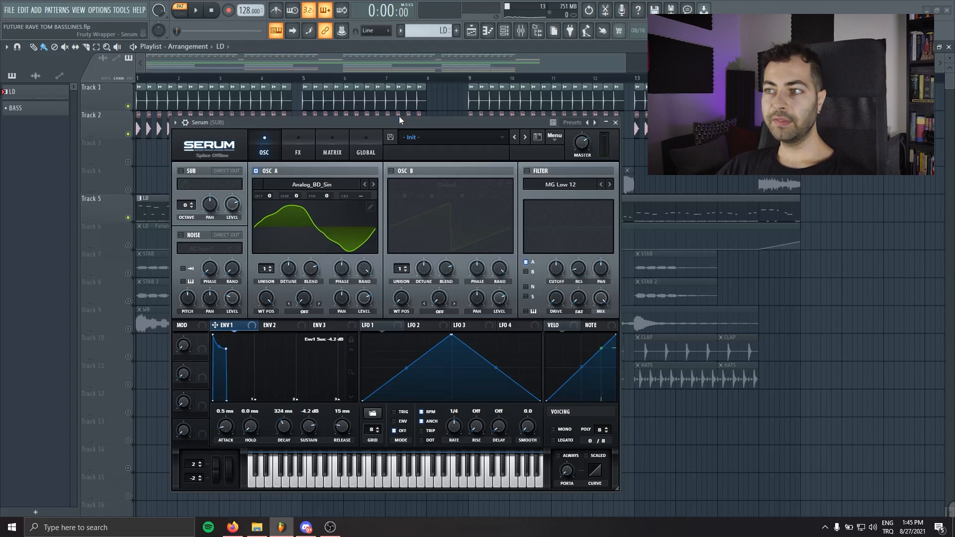
Enable Serum's filter with a very low cutoff and added drive, auditioning during playback.
click(527, 171)
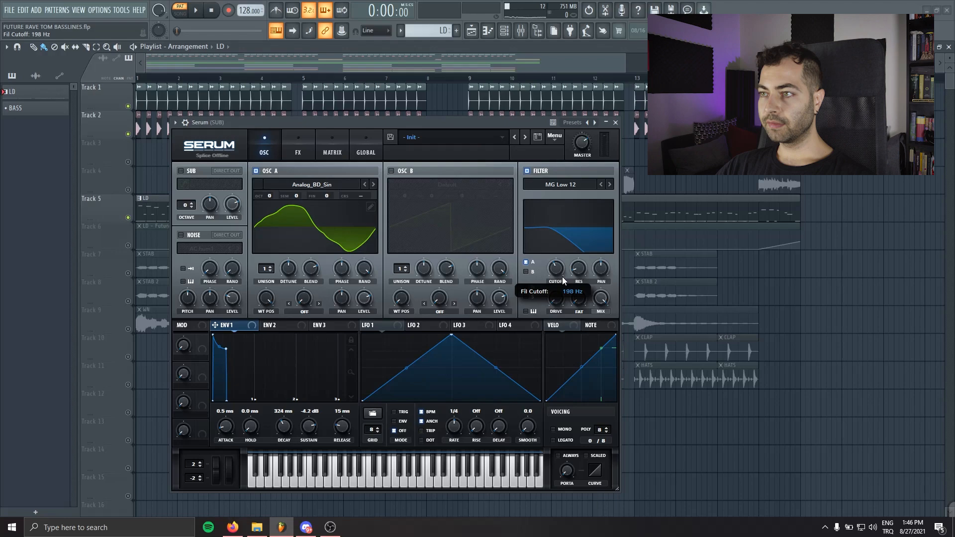
key(space)
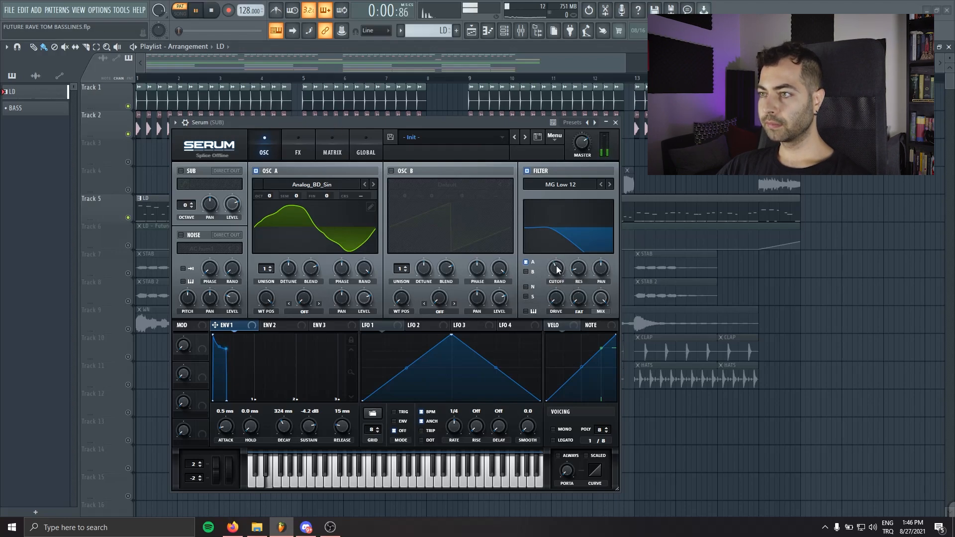
drag(557, 299, 559, 291)
key(space)
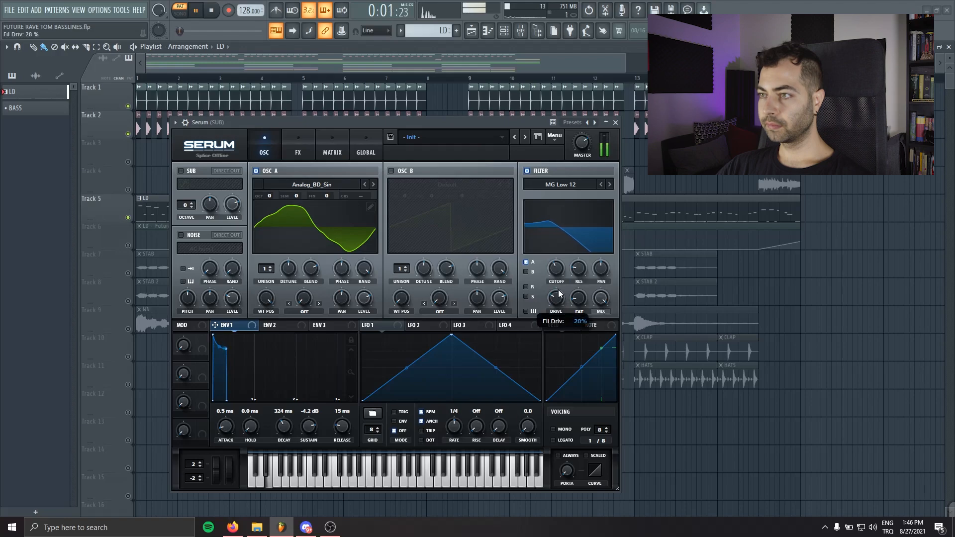
drag(554, 273, 554, 267)
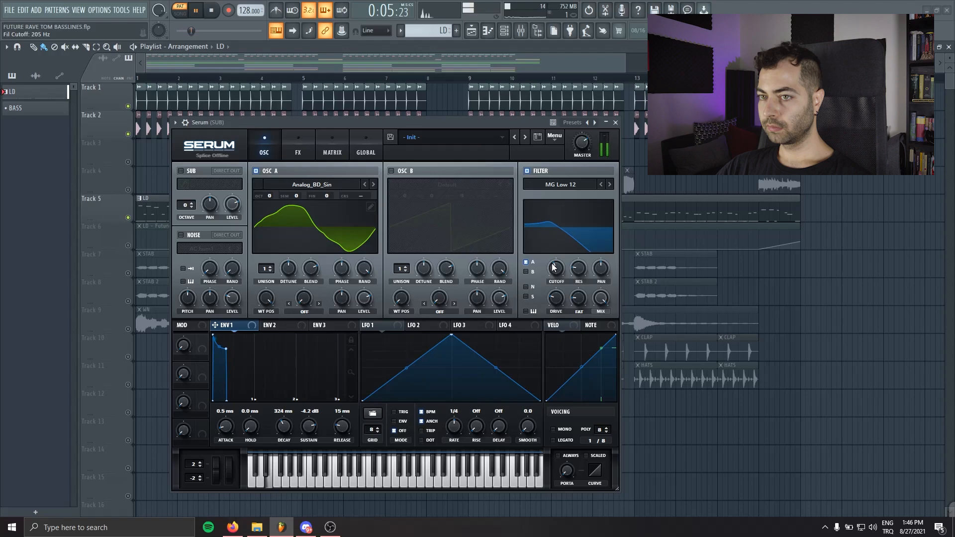
key(space)
mouse_move(283, 426)
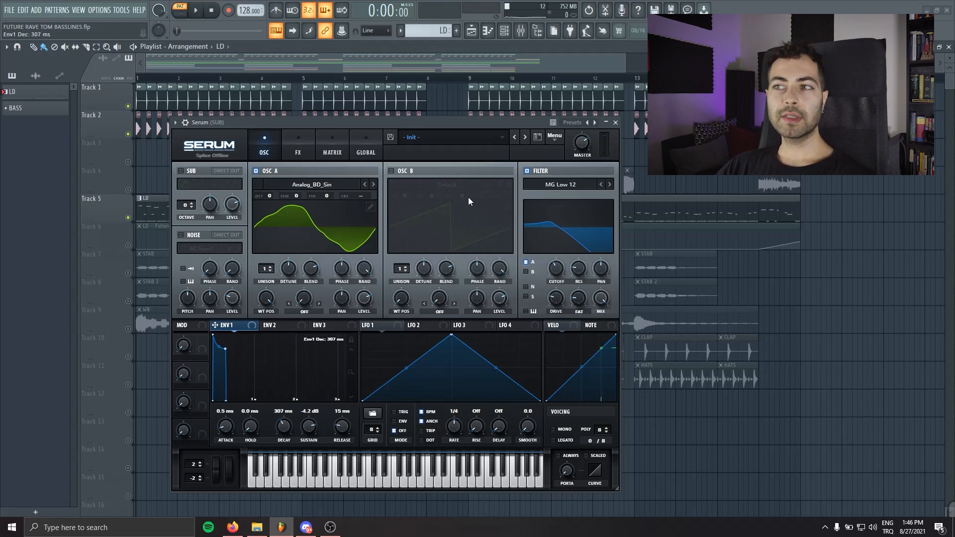
Enable OSC B with the Basic Shapes sawtooth at 74% level and audition the layered bass.
click(393, 171)
click(447, 184)
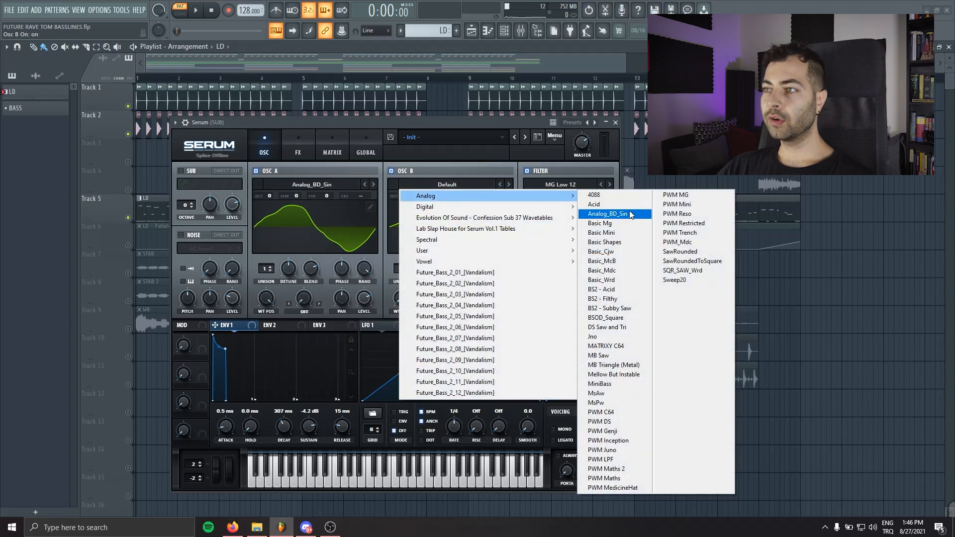
click(612, 217)
drag(407, 295, 407, 282)
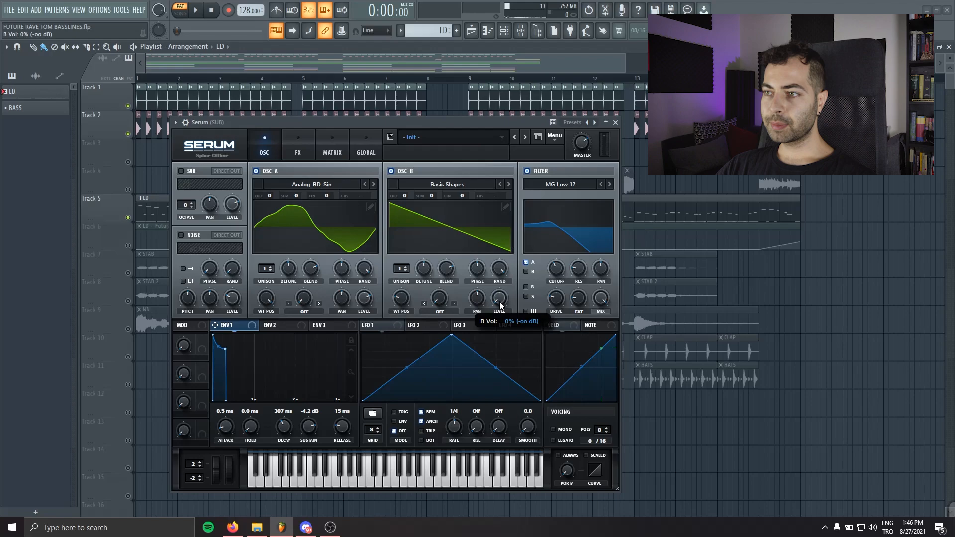
mouse_move(500, 298)
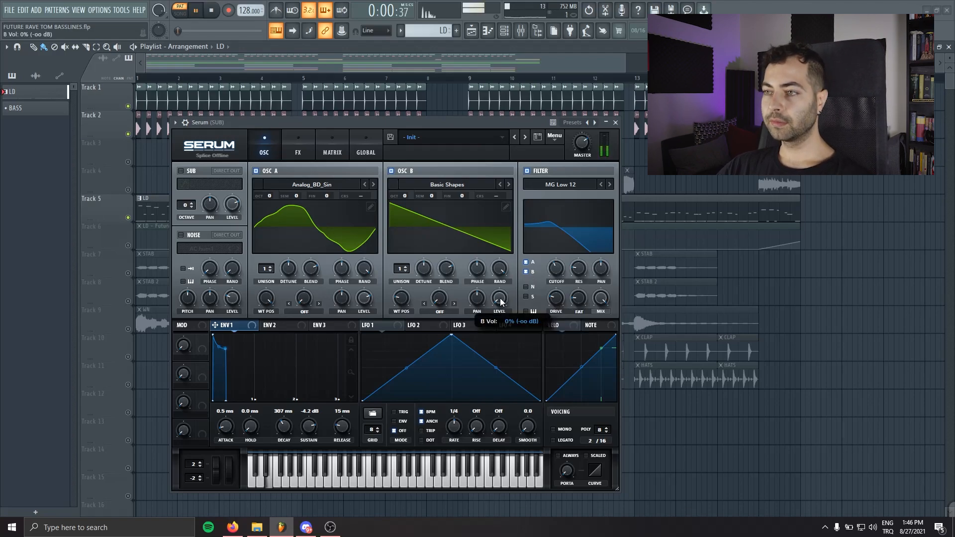
drag(501, 301, 497, 229)
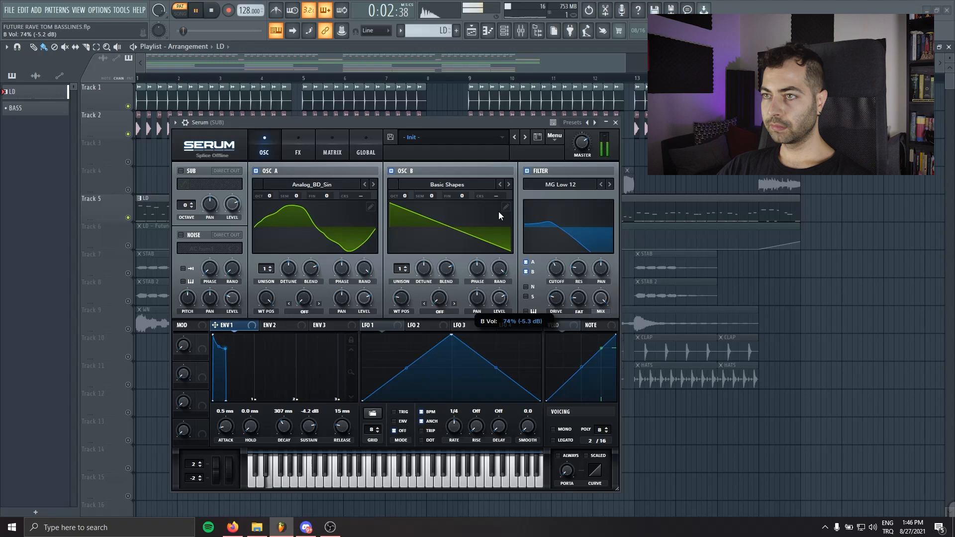
key(space)
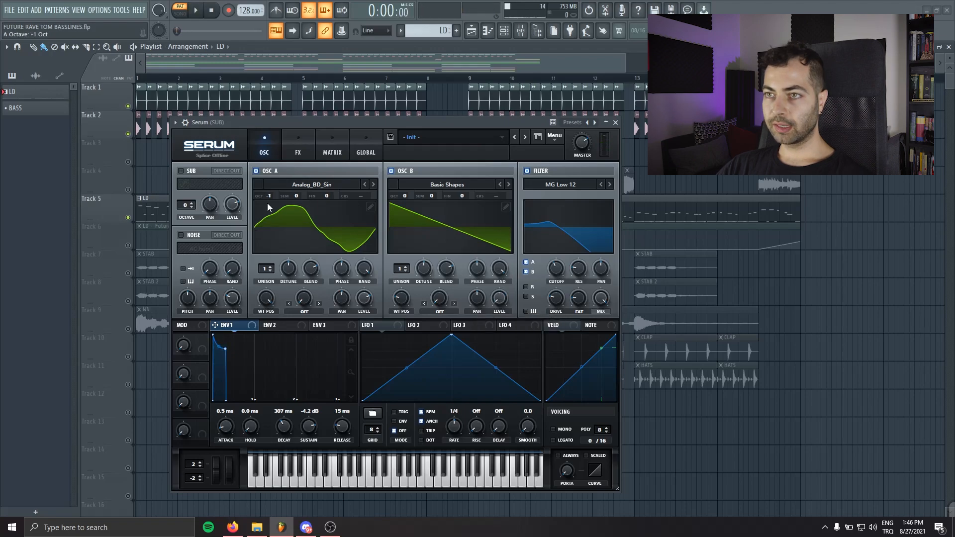
key(space)
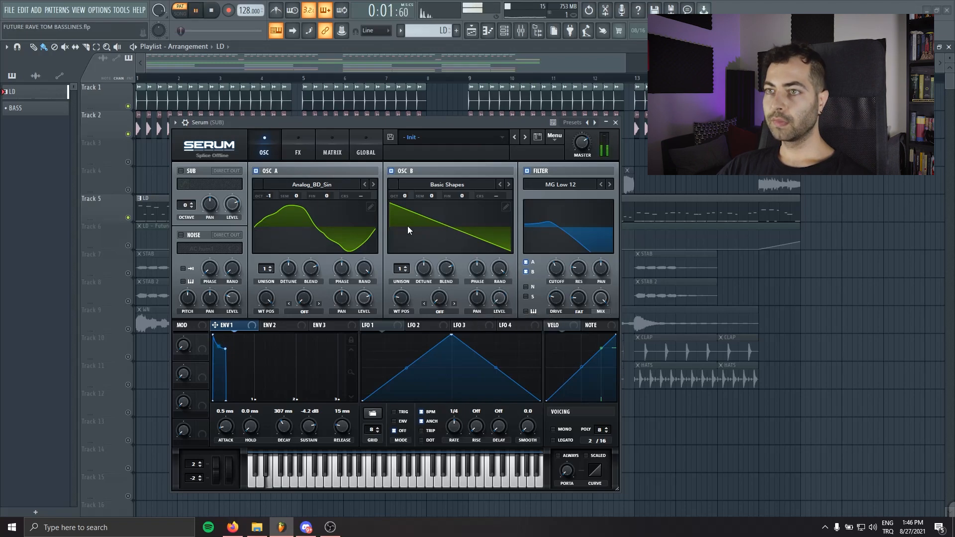
key(space)
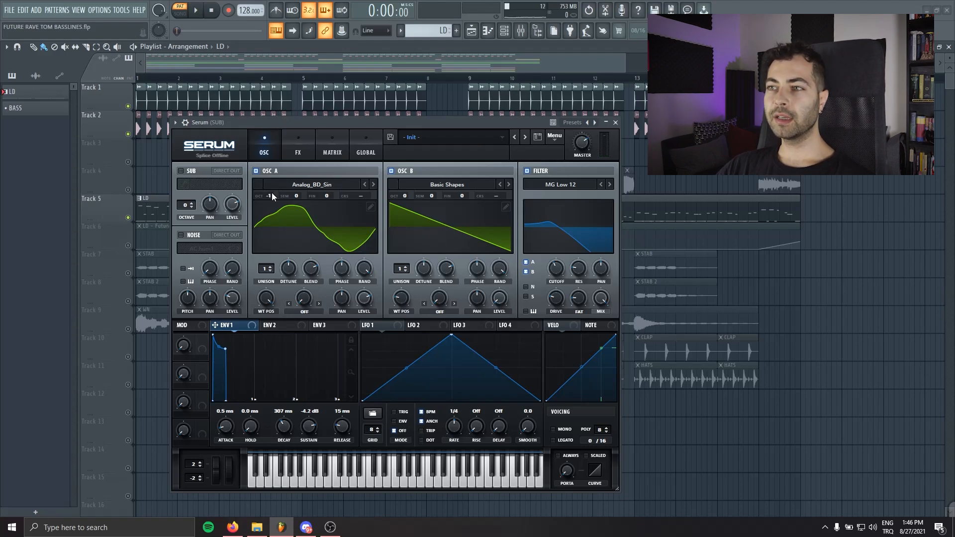
Show the SPAN Plus analyser from the Master mixer track beside Serum and audition the spectrum.
click(520, 31)
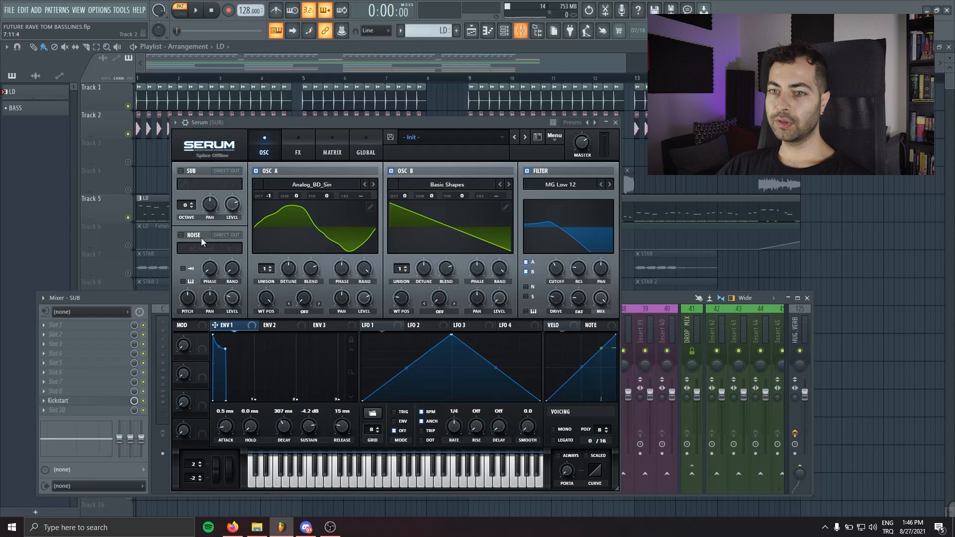
click(163, 317)
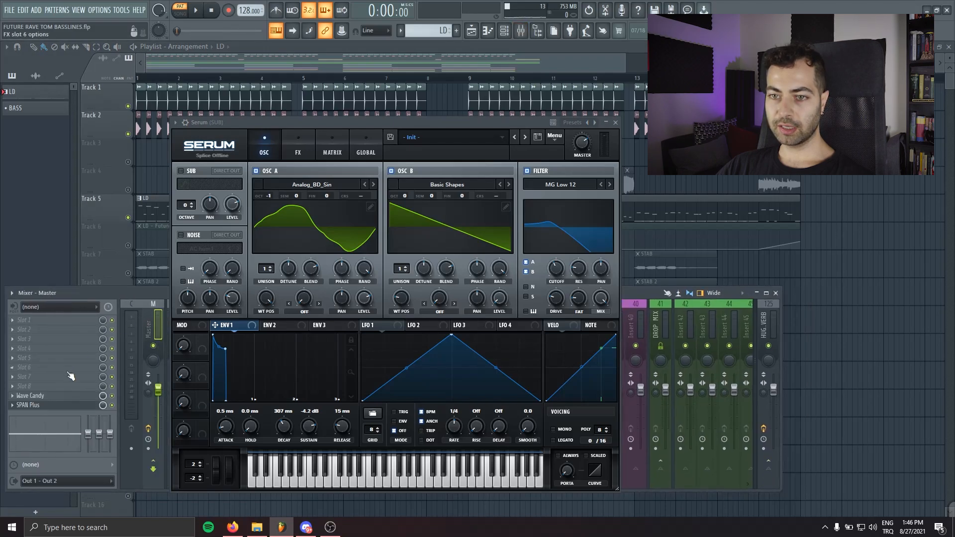
click(28, 405)
drag(354, 123, 552, 153)
key(space)
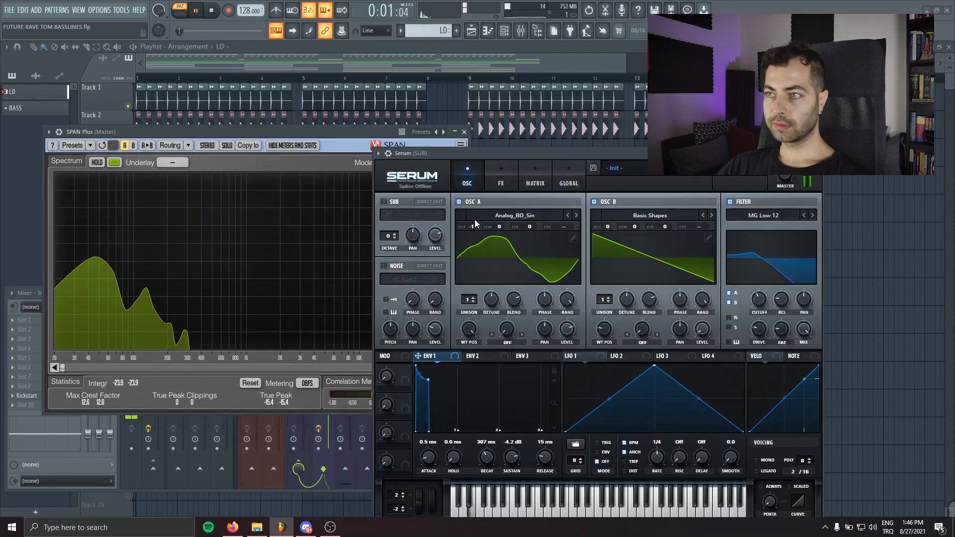
key(space)
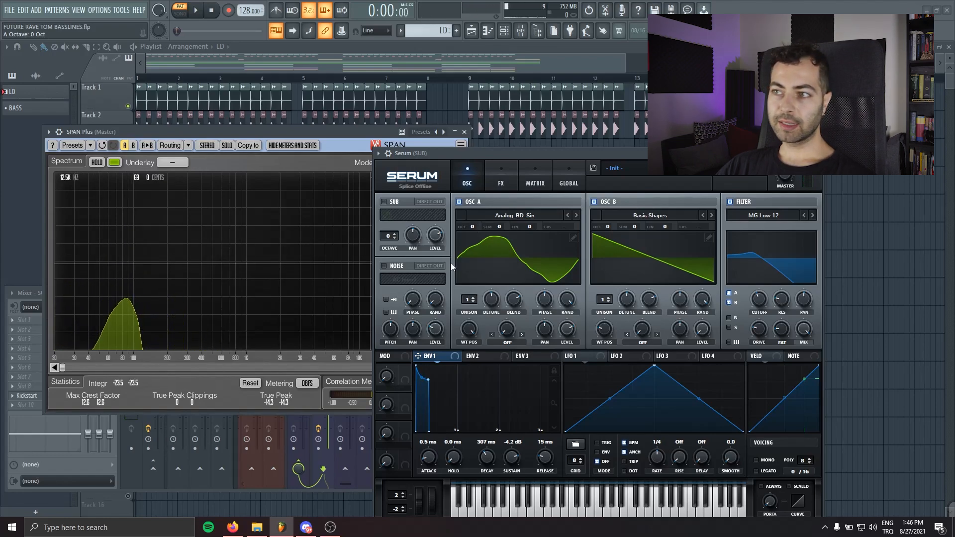
Set Serum oscillator A to -1 octave after trying -2 against the low end.
drag(472, 227, 471, 232)
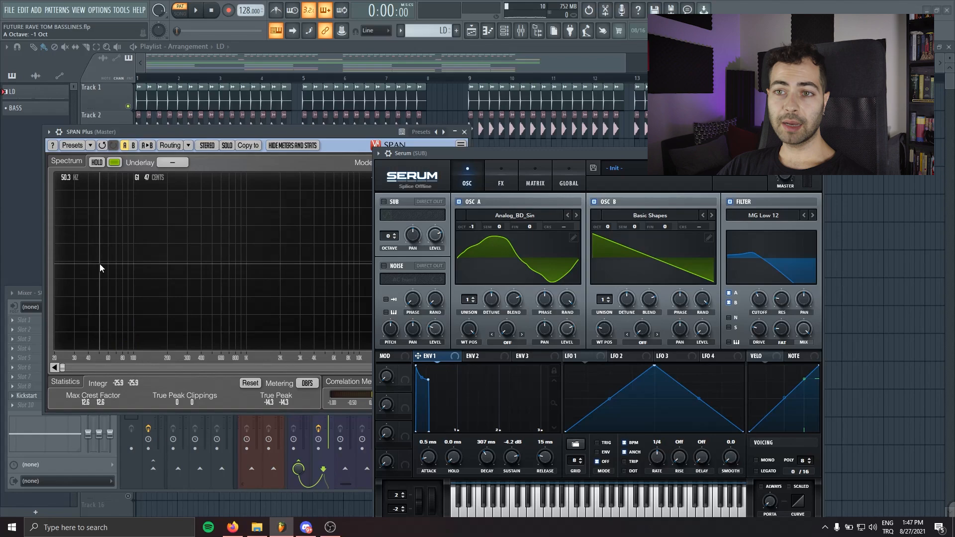
mouse_move(471, 227)
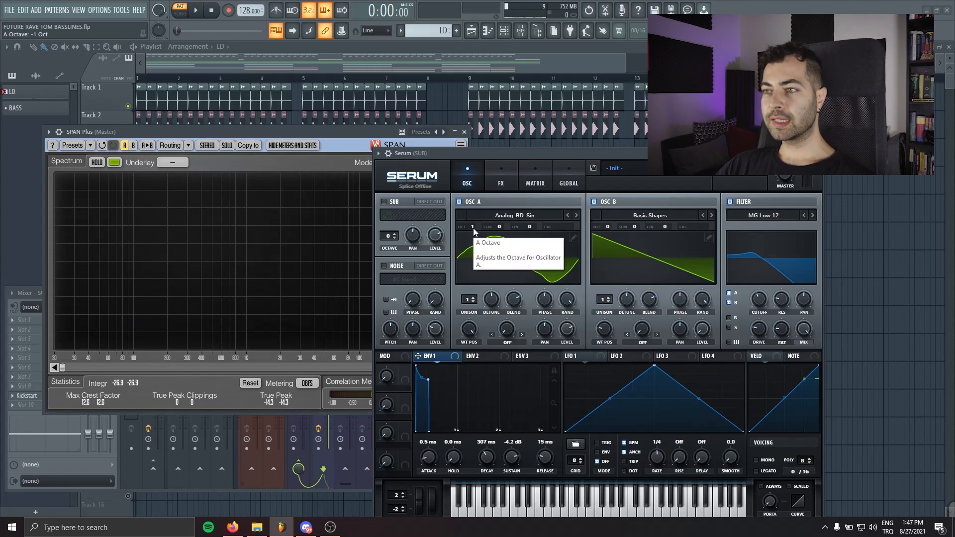
drag(474, 242, 470, 253)
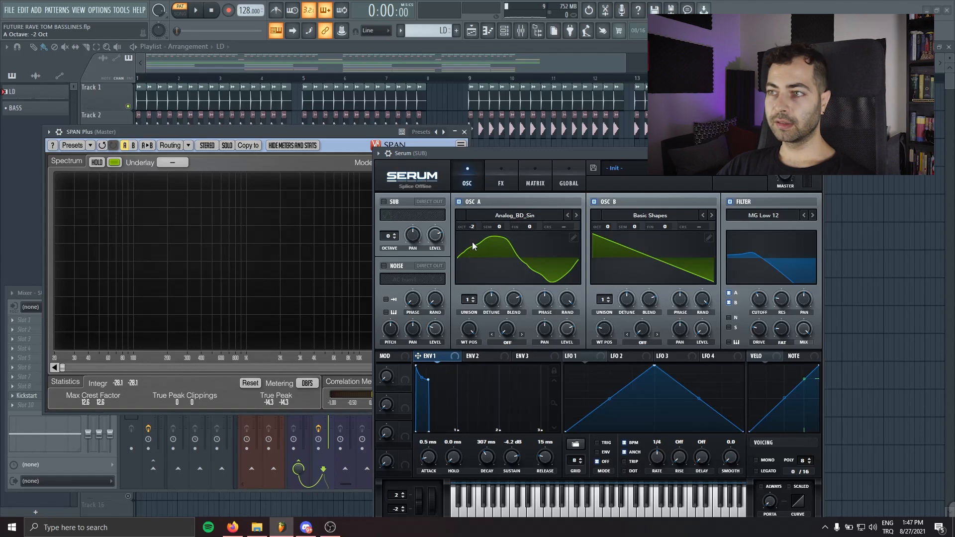
key(space)
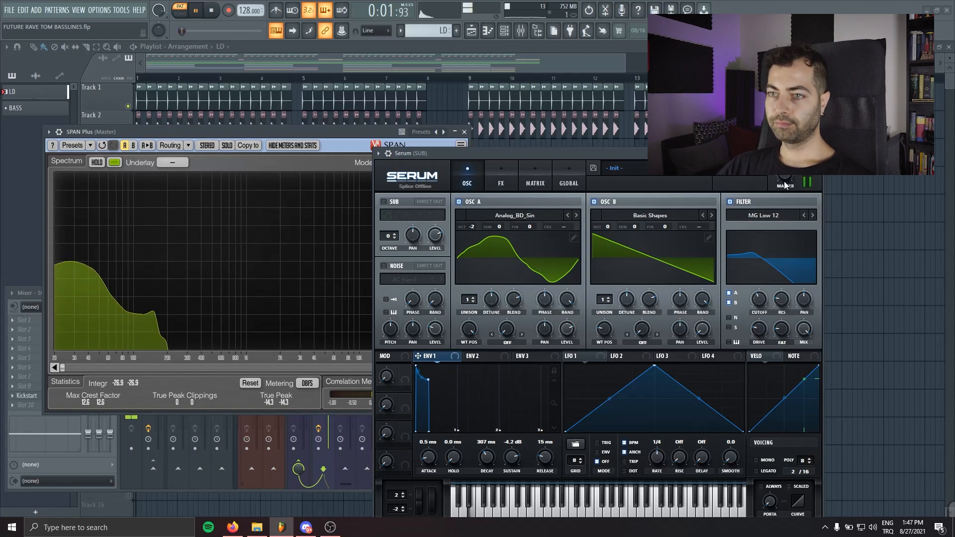
key(space)
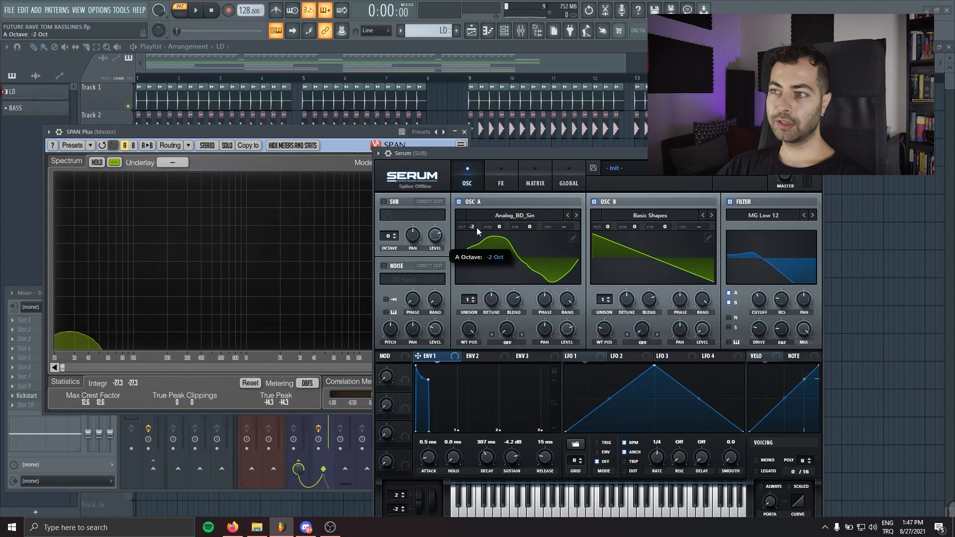
drag(477, 228, 477, 214)
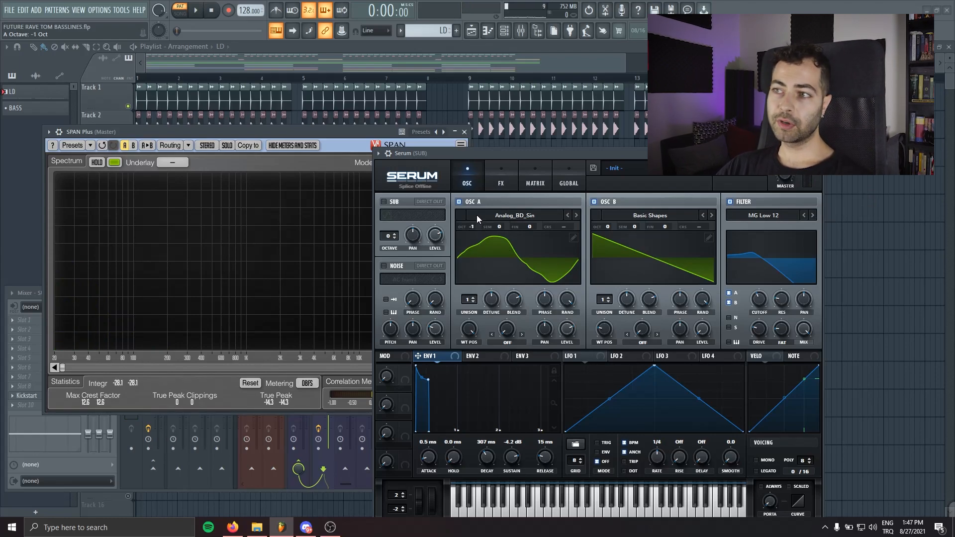
drag(510, 153, 424, 142)
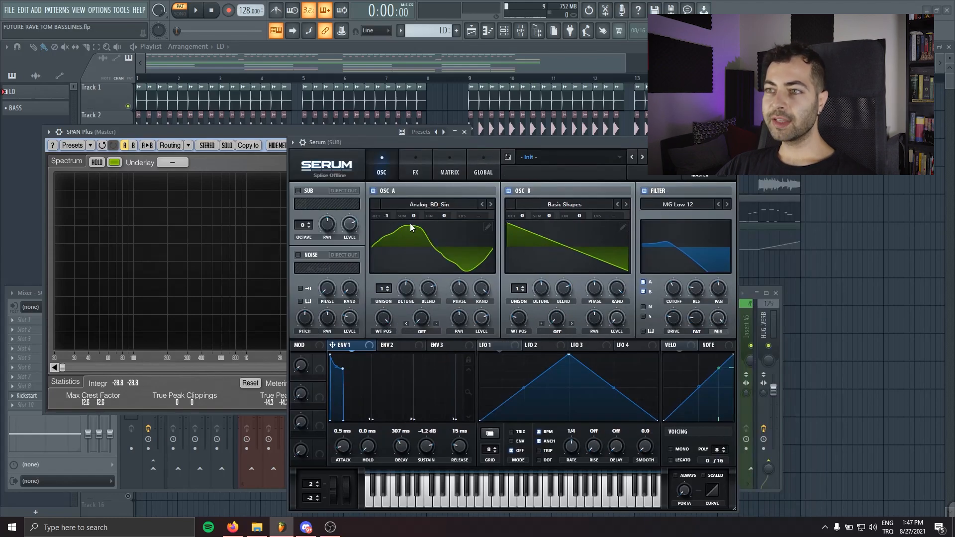
Pull oscillator B's level down to silent while the bass plays back.
drag(474, 142, 411, 141)
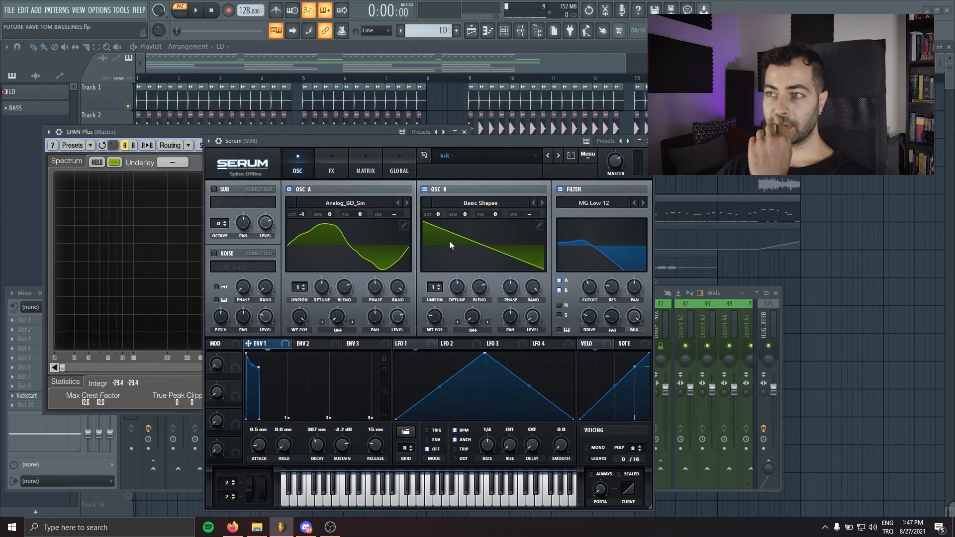
click(531, 321)
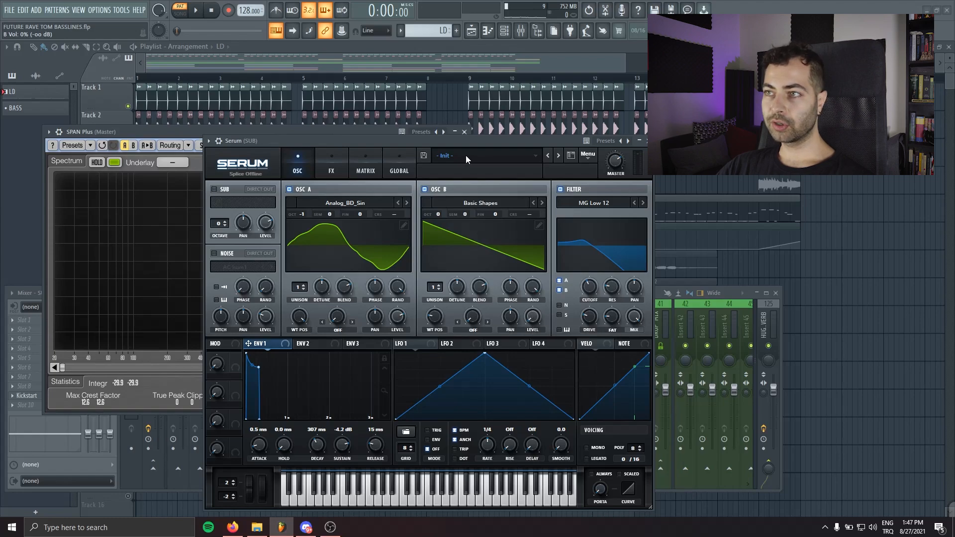
drag(467, 141, 615, 119)
key(space)
mouse_move(684, 298)
mouse_down()
mouse_move(683, 306)
mouse_move(678, 249)
mouse_up()
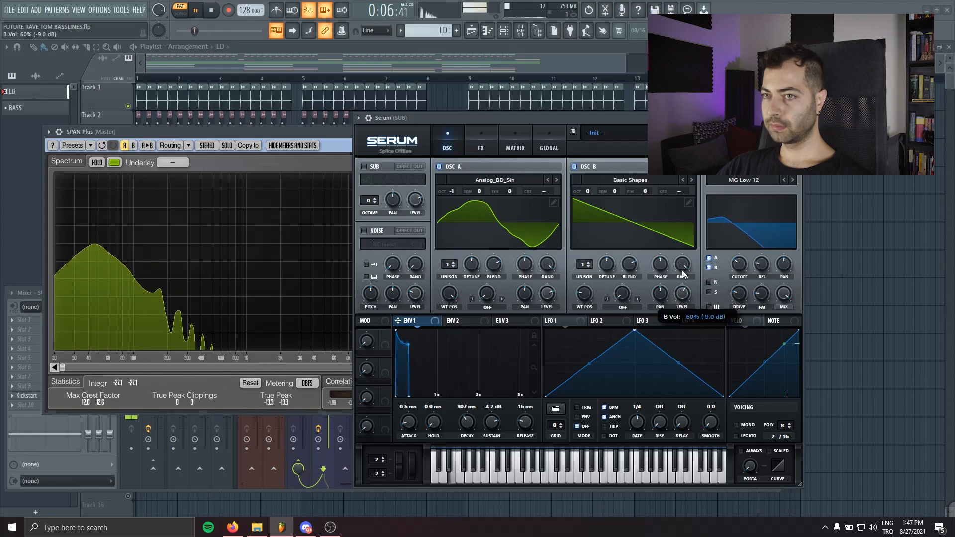
Compare oscillator B at octave 0 and -1 and leave it at -1.
drag(590, 192, 589, 206)
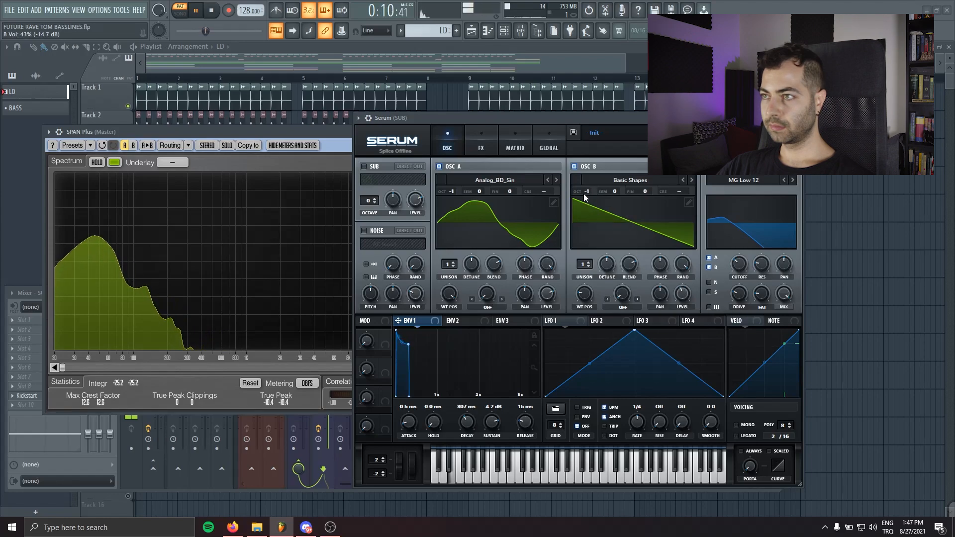
drag(589, 191, 590, 205)
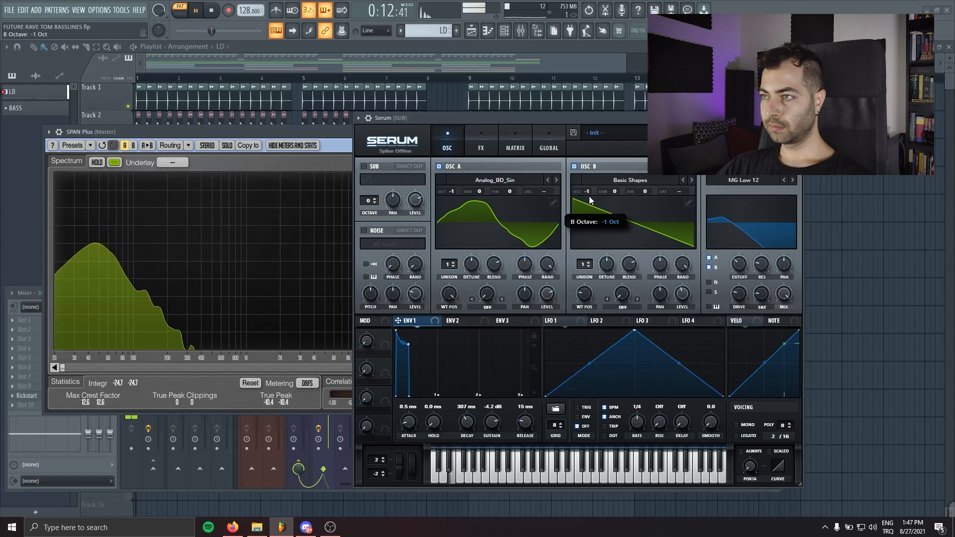
key(space)
drag(525, 121, 466, 130)
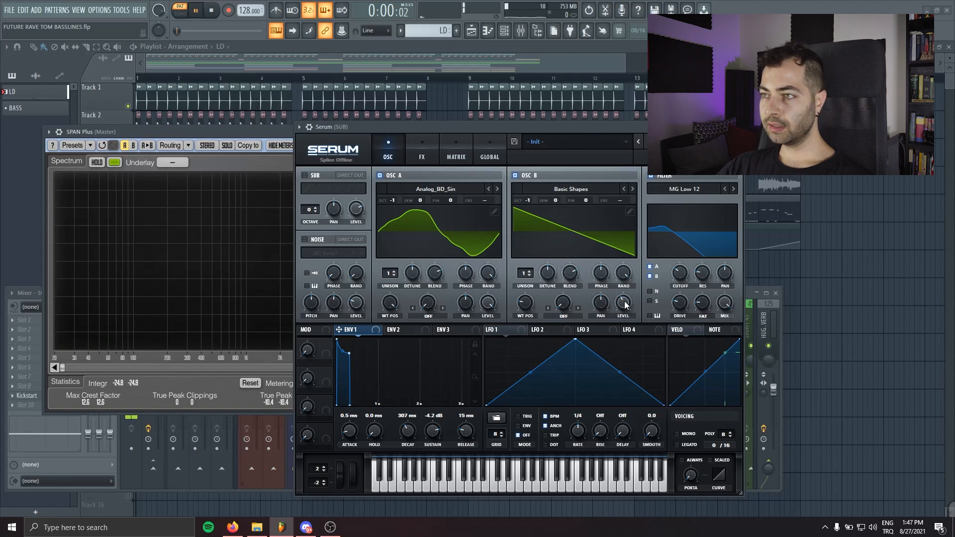
Raise oscillator B to about half volume, keep it an octave down, and close Serum.
key(space)
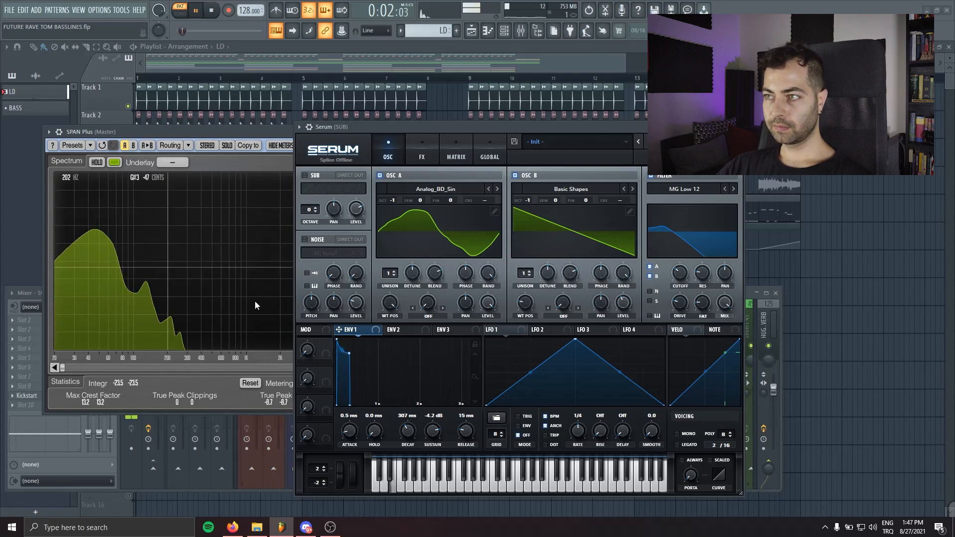
mouse_move(627, 310)
mouse_down()
mouse_move(622, 276)
mouse_move(628, 291)
mouse_up()
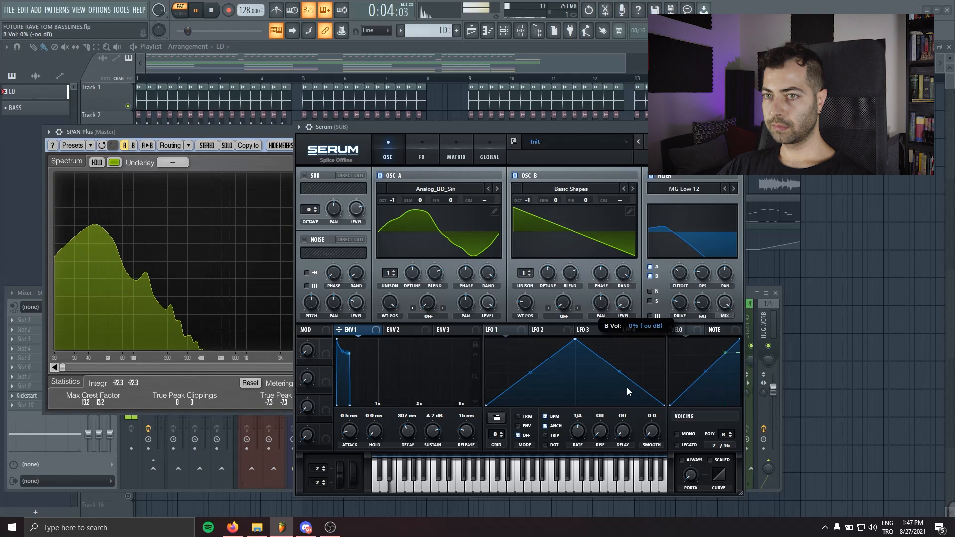
drag(528, 201, 531, 186)
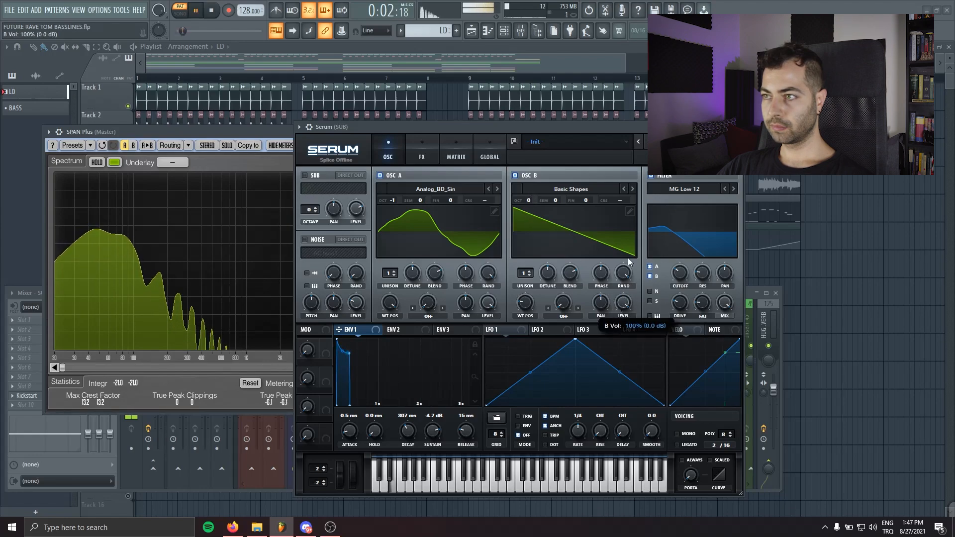
drag(529, 201, 528, 216)
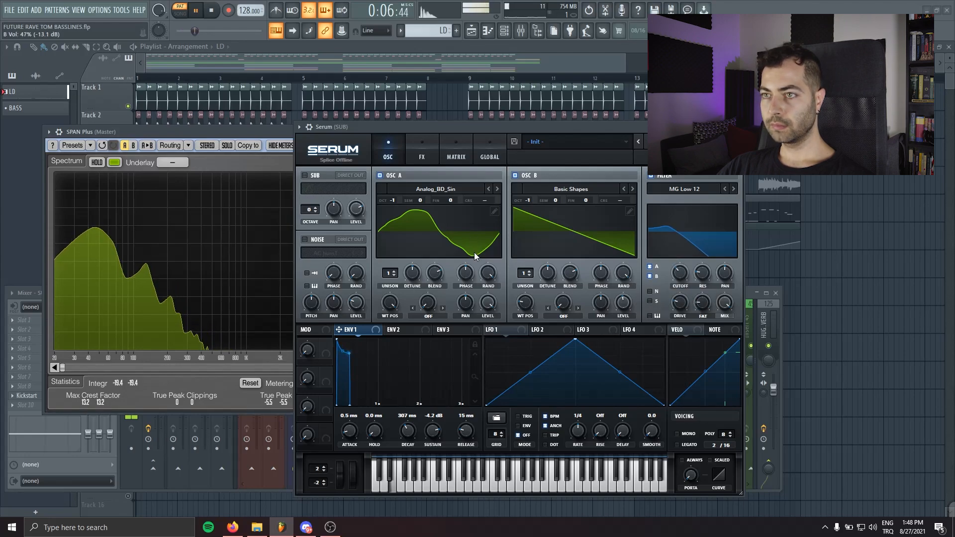
key(space)
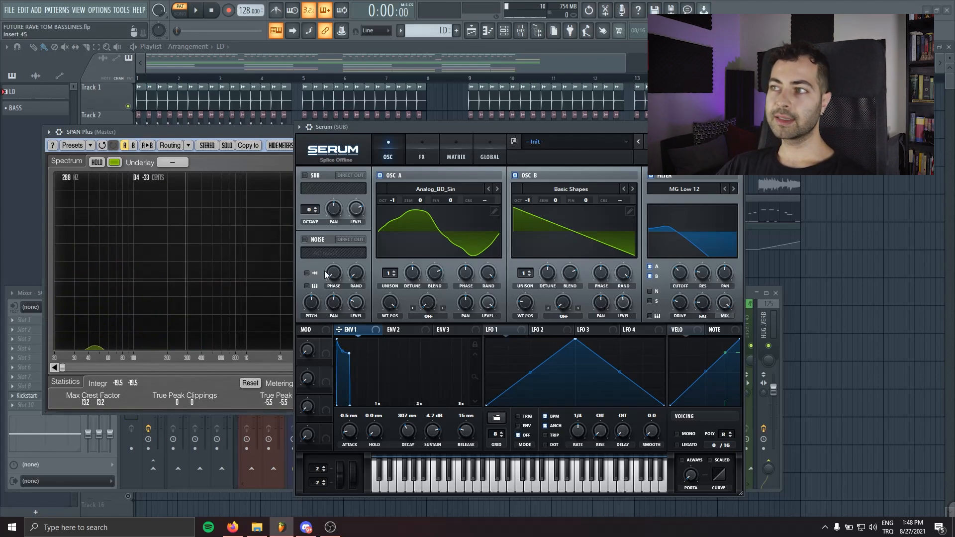
key(Escape)
Close SPAN, load LFOTool onto the Master channel and flatten its LFO curve to a straight line.
click(464, 132)
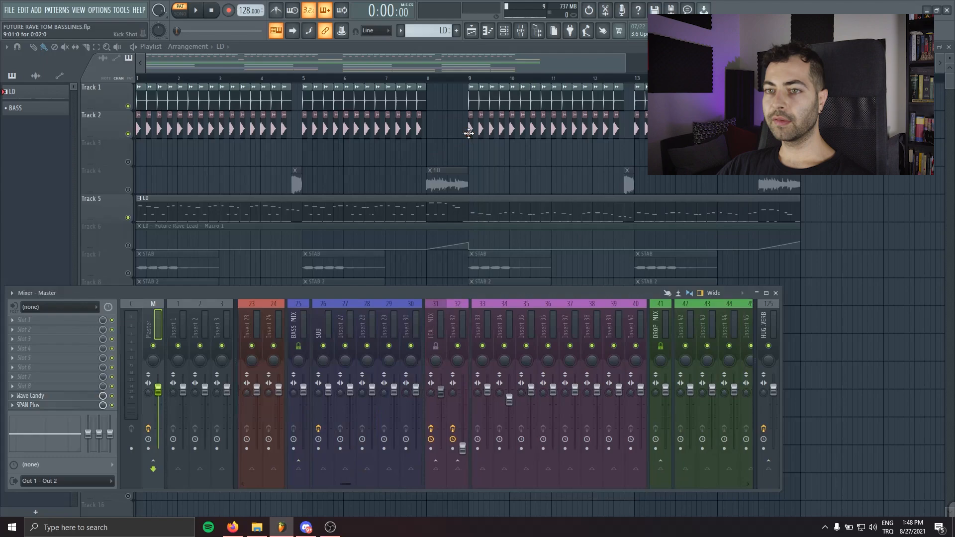
drag(262, 292, 332, 294)
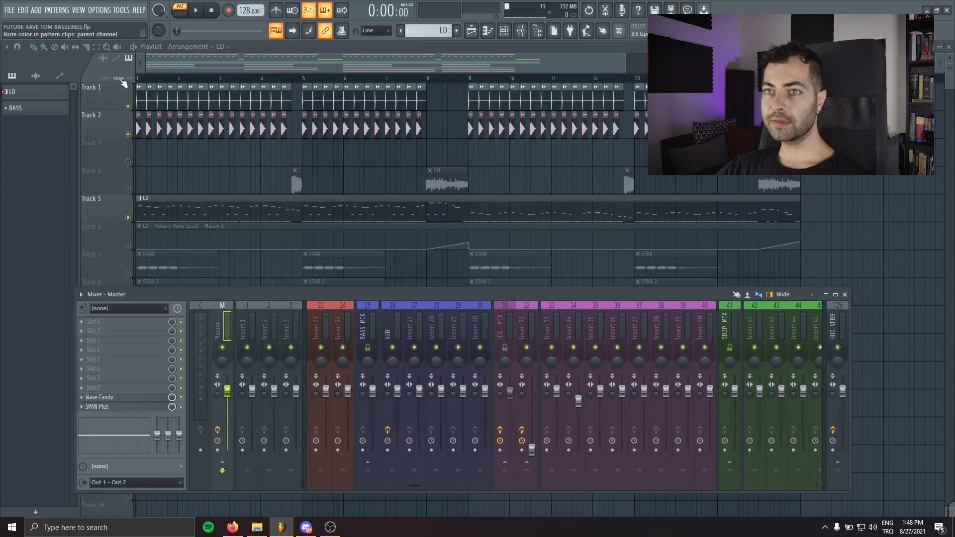
click(82, 321)
click(307, 116)
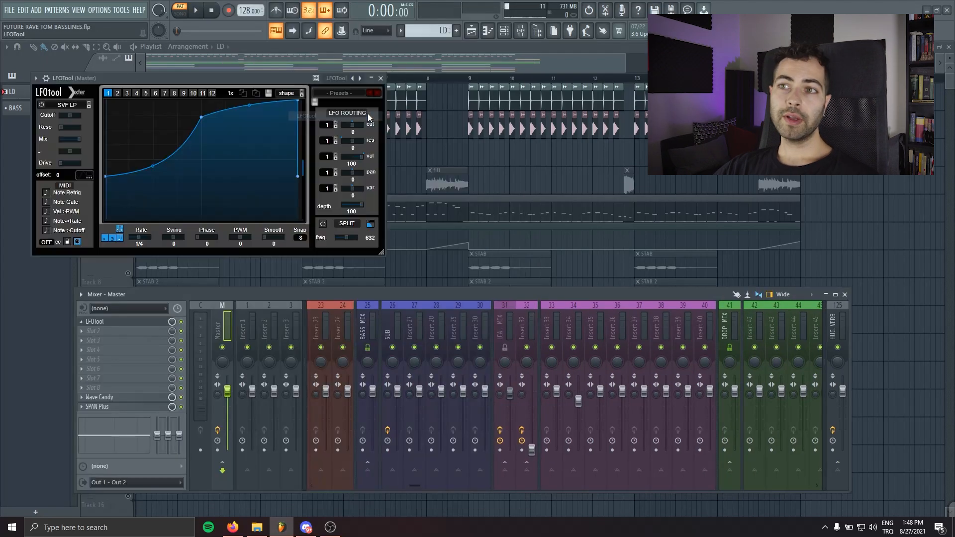
drag(149, 78, 336, 148)
click(272, 247)
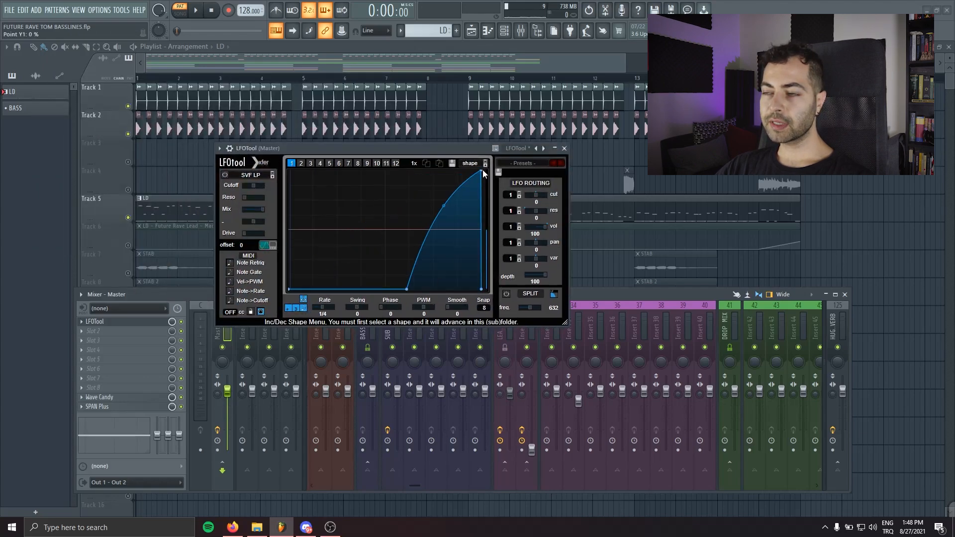
drag(481, 173, 481, 289)
Check the playlist, bring the mixer back and play the arrangement with LFOTool in view.
mouse_move(404, 148)
mouse_down()
mouse_move(451, 154)
mouse_move(411, 151)
mouse_up()
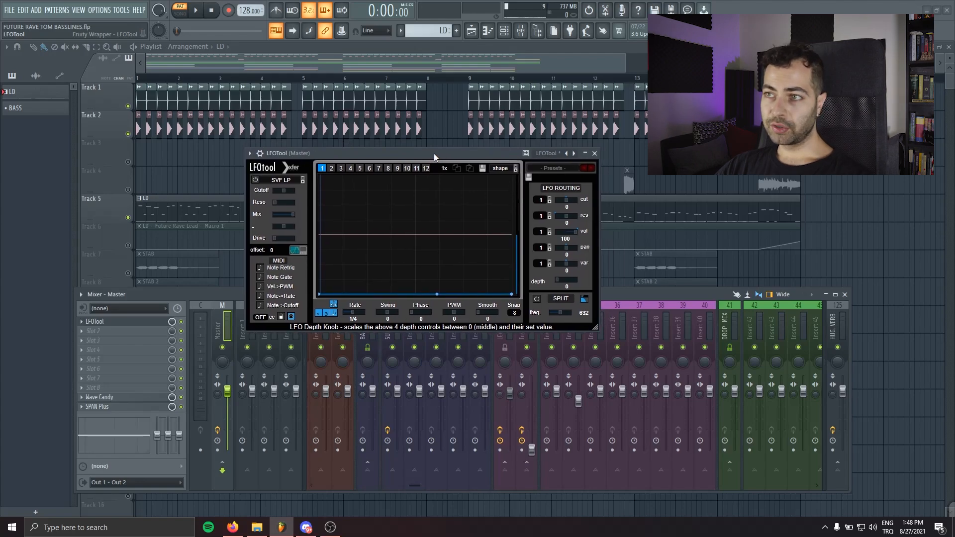
key(F9)
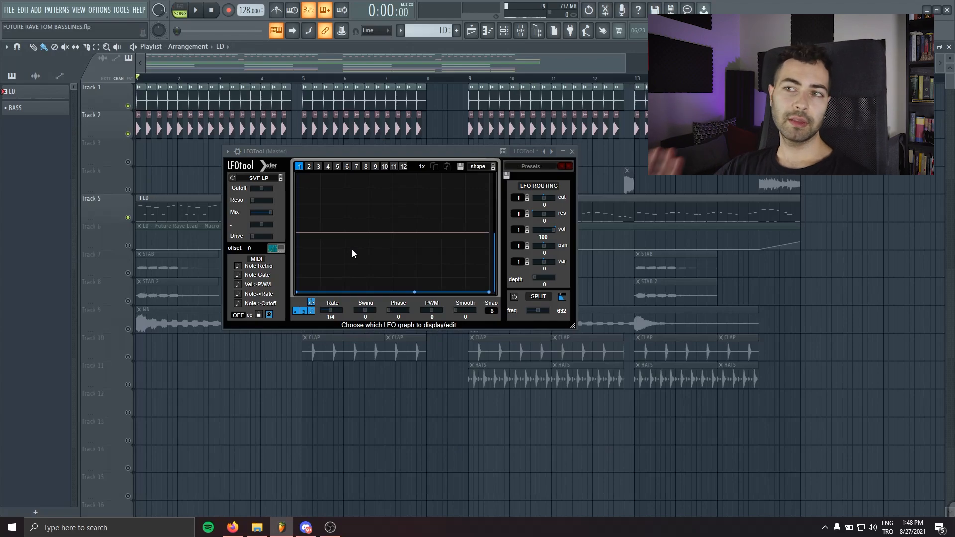
key(F9)
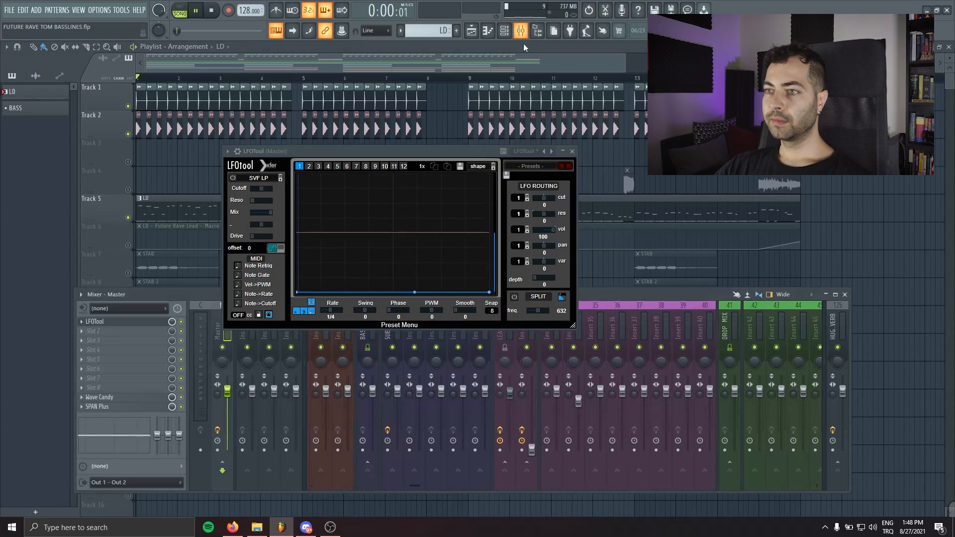
key(space)
key(space)
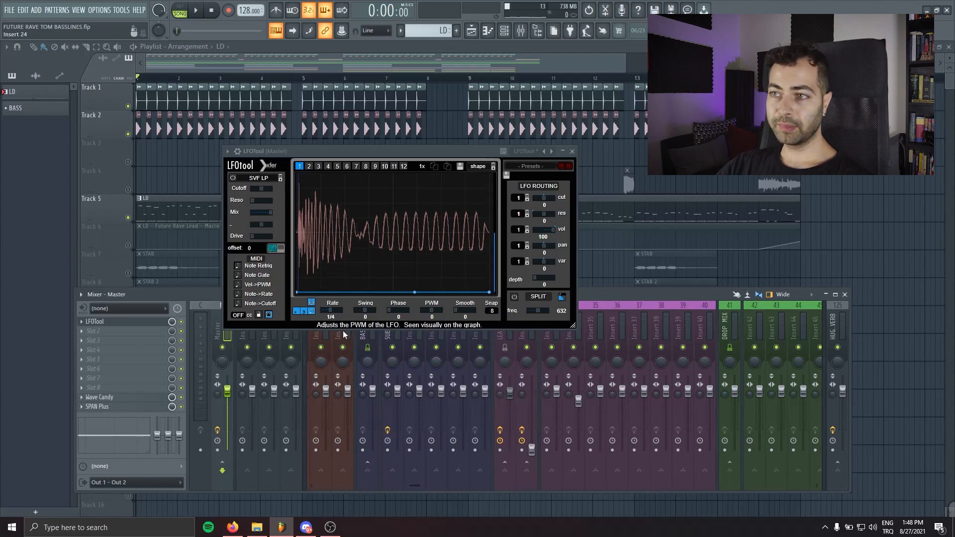
drag(393, 150, 512, 103)
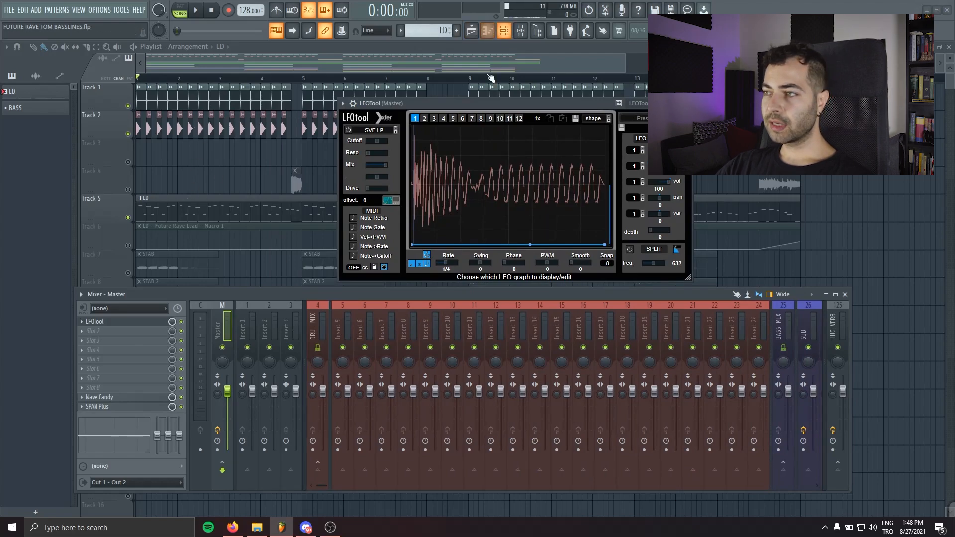
scroll(653, 388, down, 3)
Audition the SUB channel's Blood Overdrive and add FabFilter Pro-Q 3 to its next slot.
click(613, 328)
double_click(113, 321)
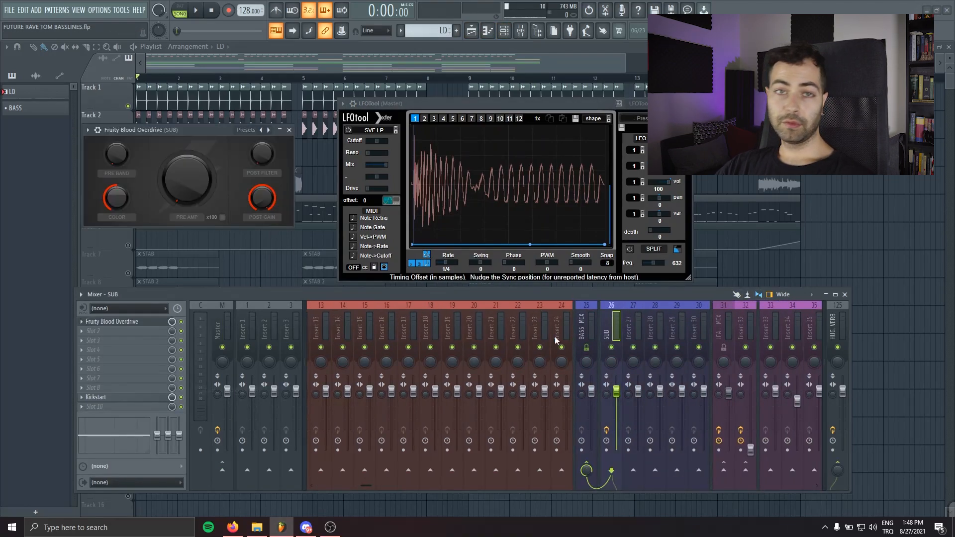
drag(195, 139, 230, 209)
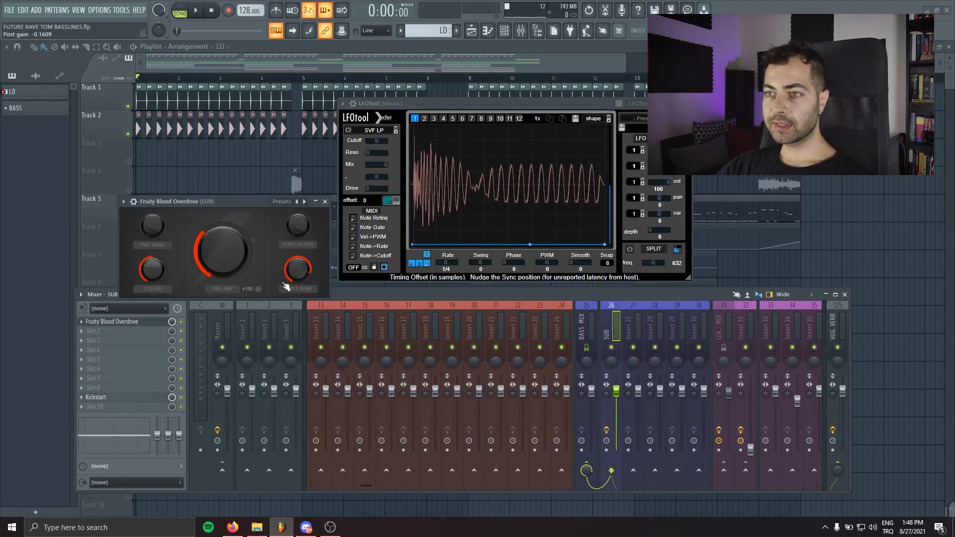
drag(232, 201, 245, 200)
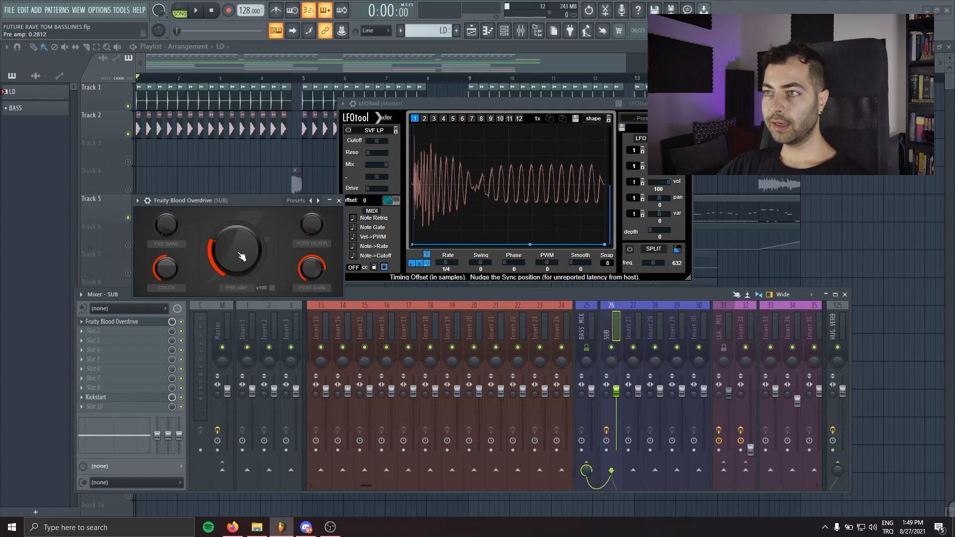
key(space)
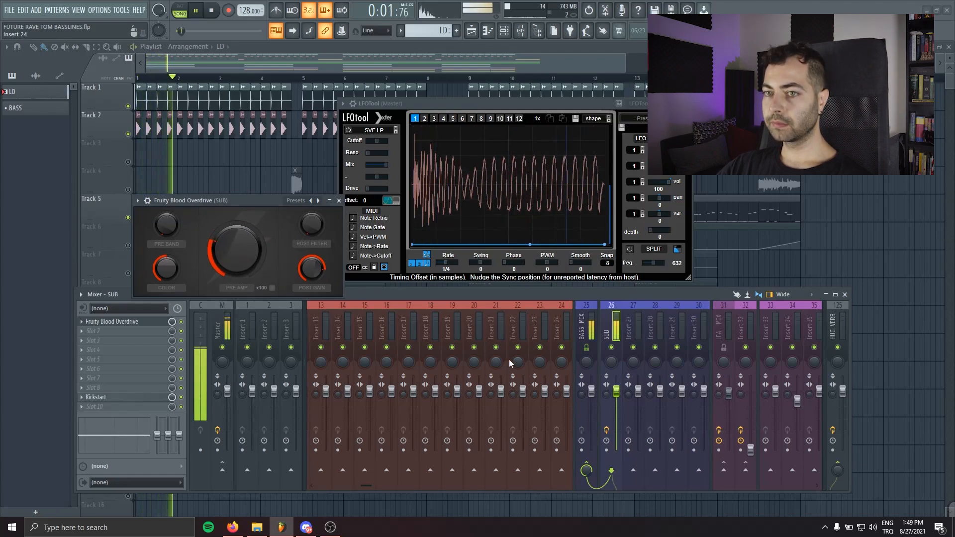
key(space)
click(120, 331)
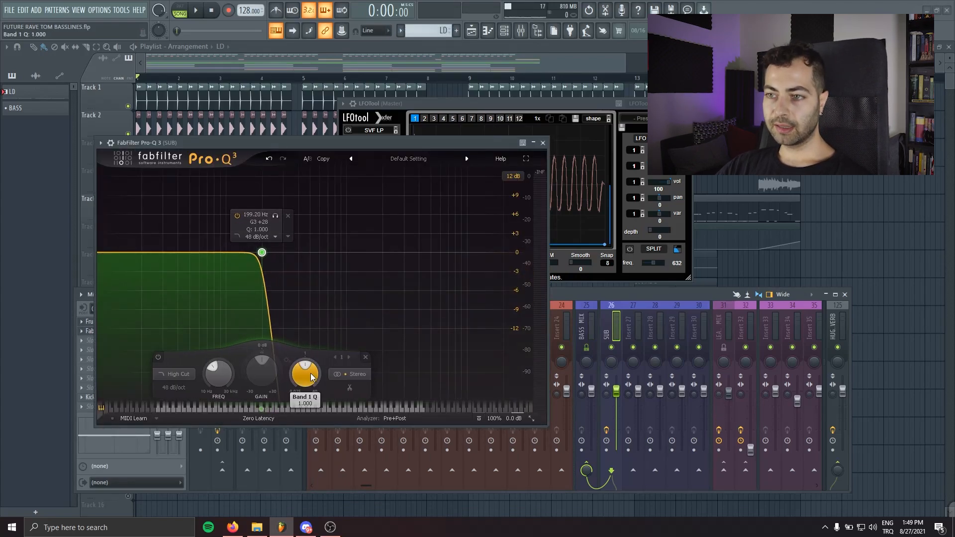
Lower the Pro-Q 3 high cut to about 185 Hz while the bass plays.
drag(269, 142, 281, 157)
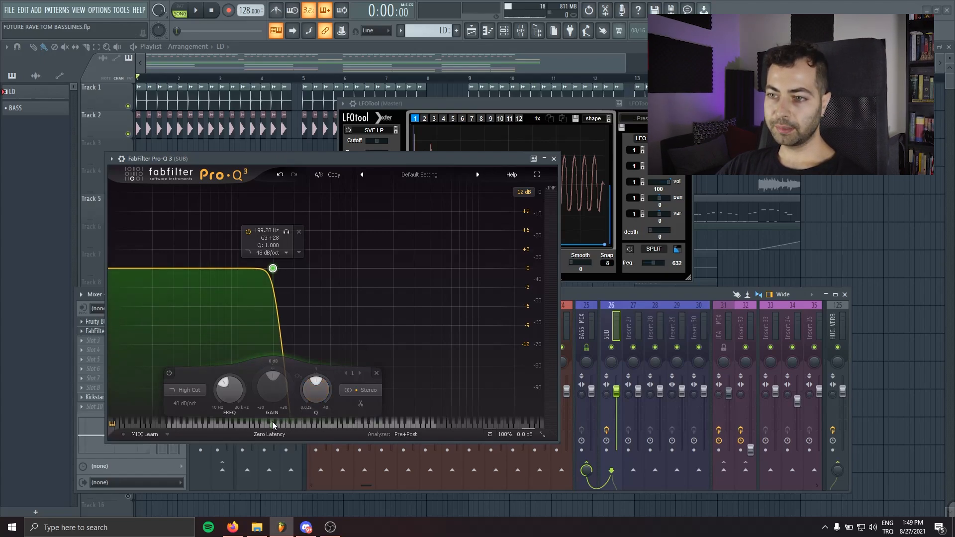
drag(272, 425, 262, 426)
key(space)
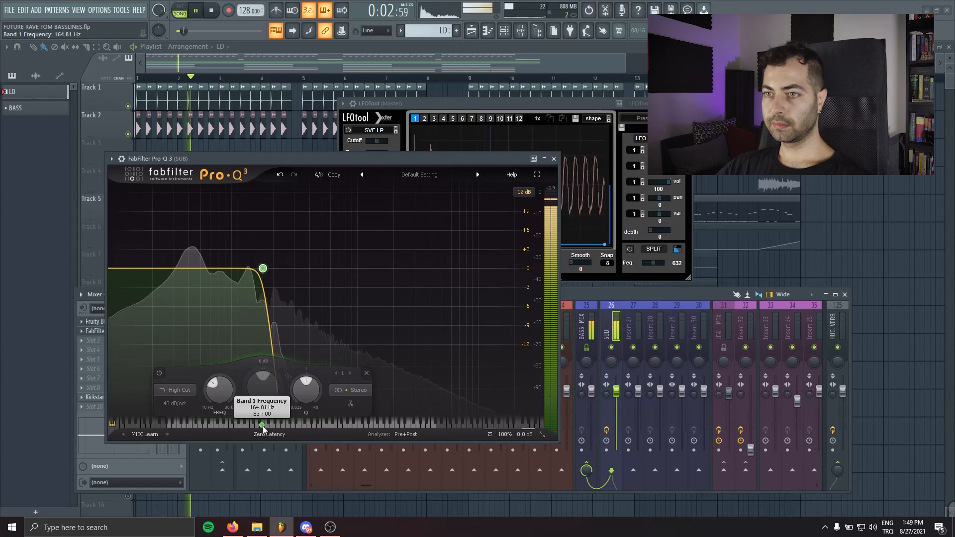
mouse_move(251, 158)
mouse_down()
mouse_move(563, 157)
mouse_move(403, 161)
mouse_up()
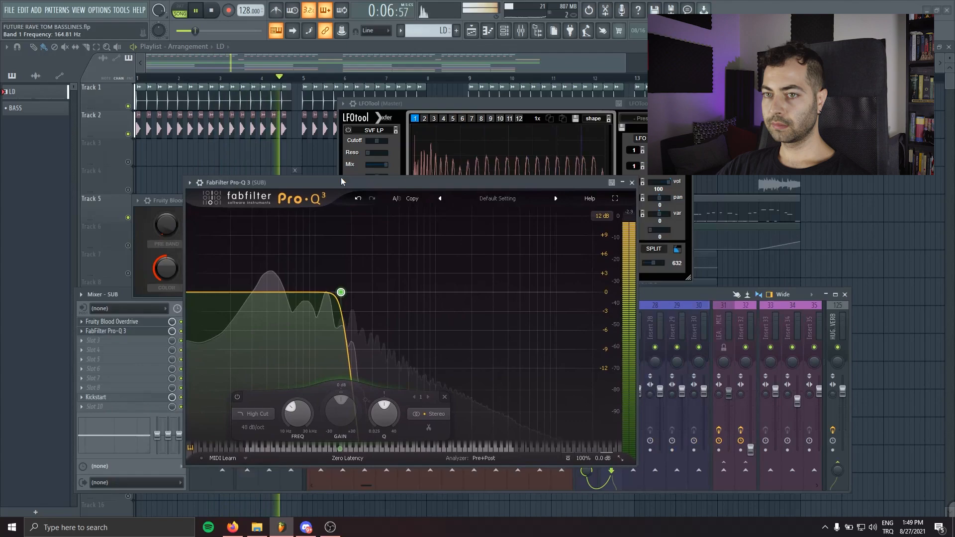
key(space)
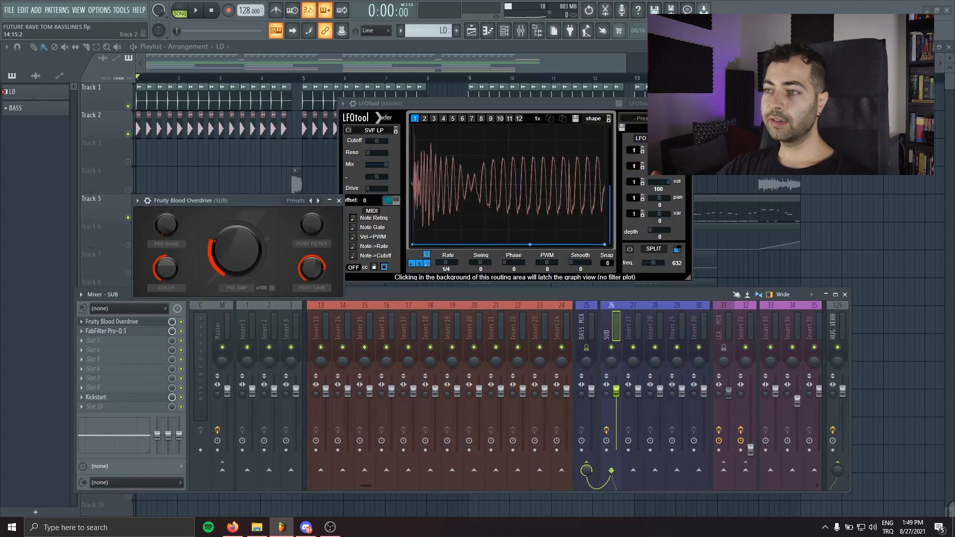
Close the LFOtool and Blood Overdrive windows during playback.
drag(242, 201, 278, 175)
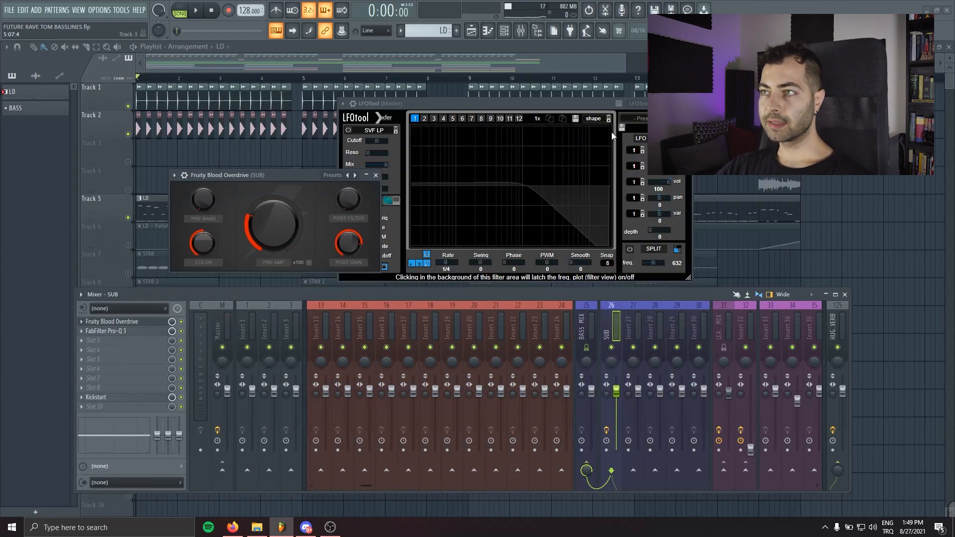
key(space)
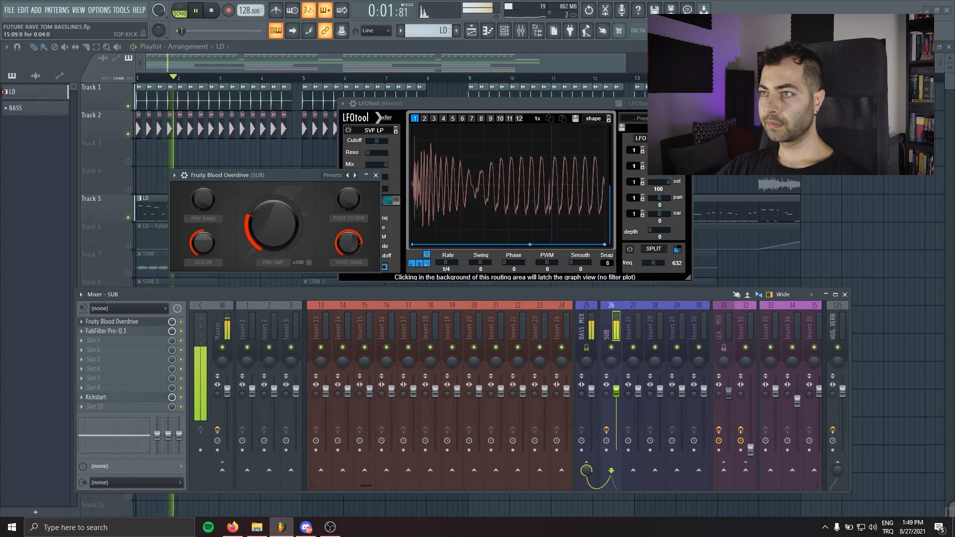
key(Escape)
click(373, 177)
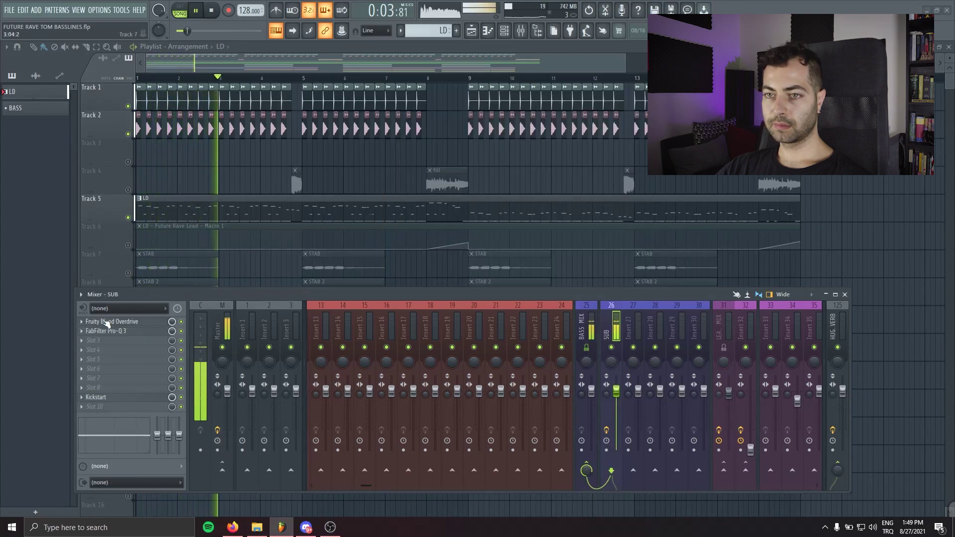
Bring up the channel rack, show SPAN on the master chain and reopen the sub's Serum.
key(F6)
click(216, 311)
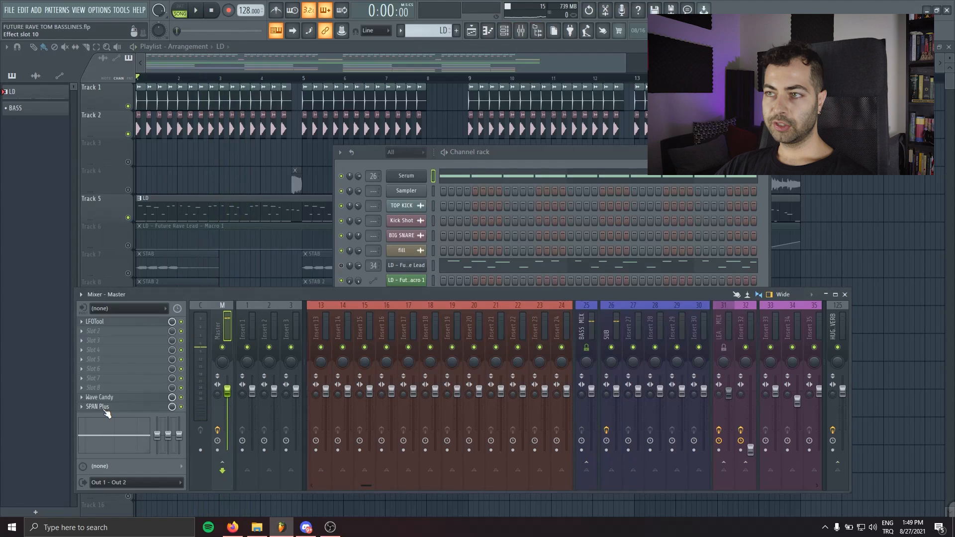
click(97, 410)
drag(537, 157, 634, 131)
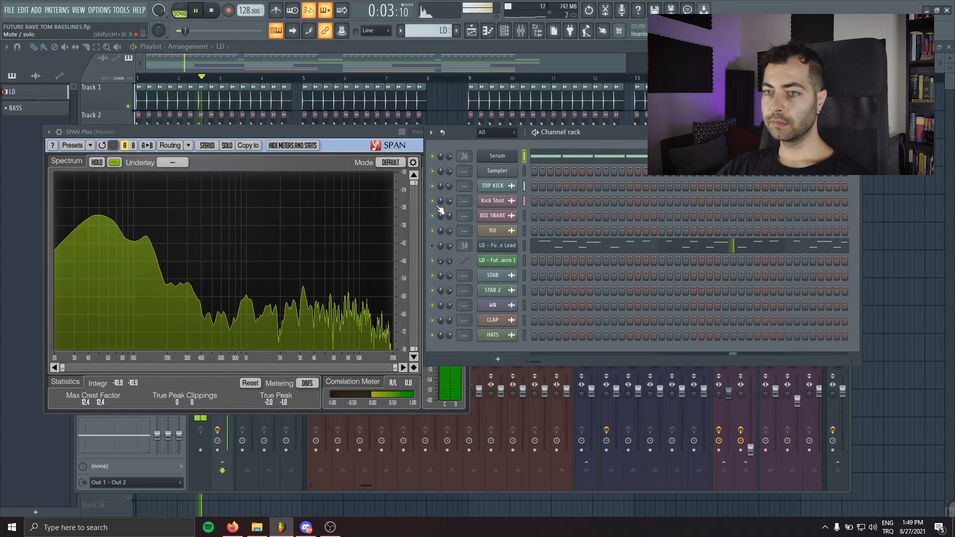
key(space)
click(497, 156)
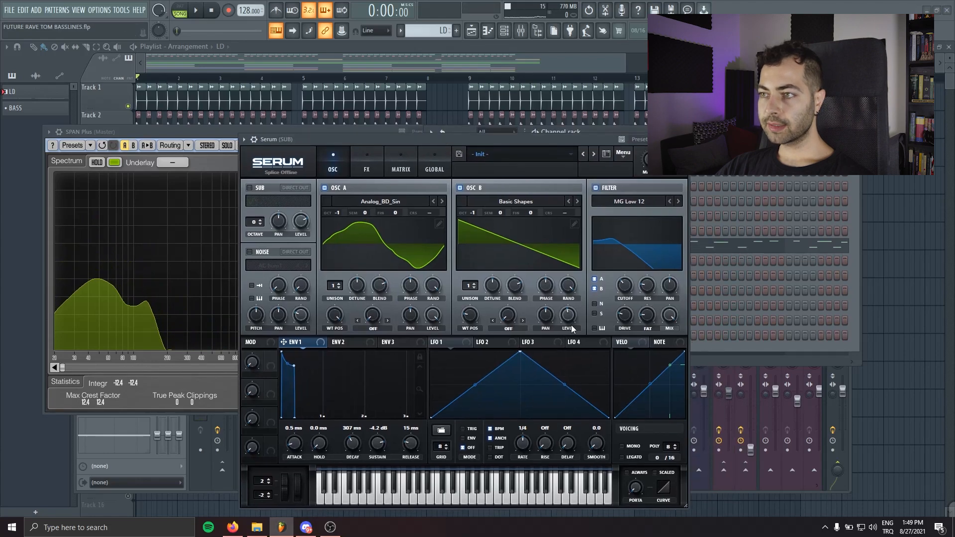
In Serum lower the filter cutoff, silence oscillator B and drop oscillator A to -2 octaves.
drag(487, 138, 516, 136)
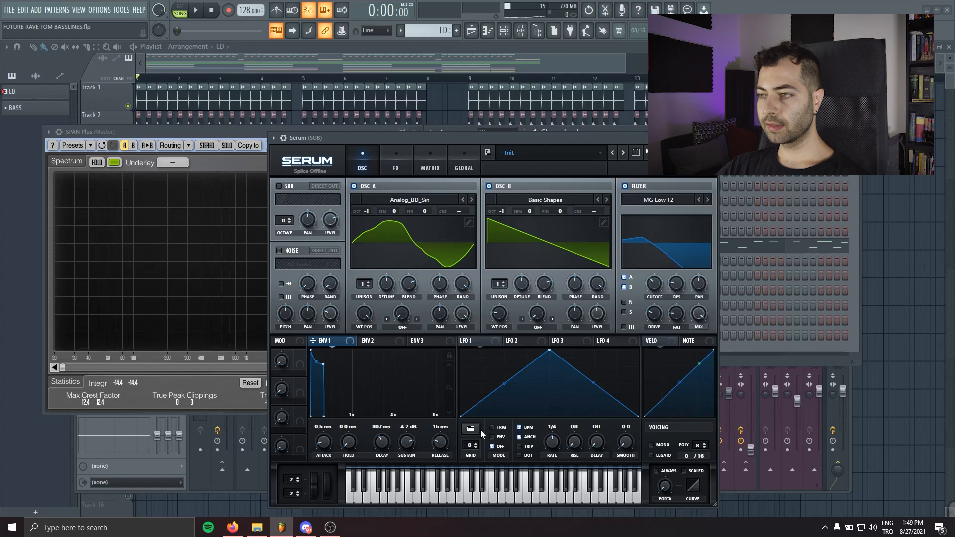
key(space)
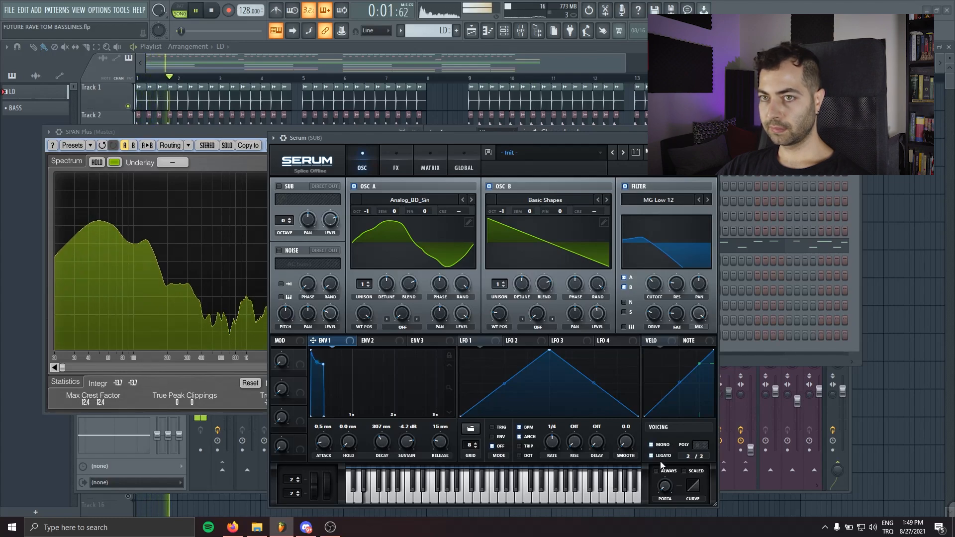
key(space)
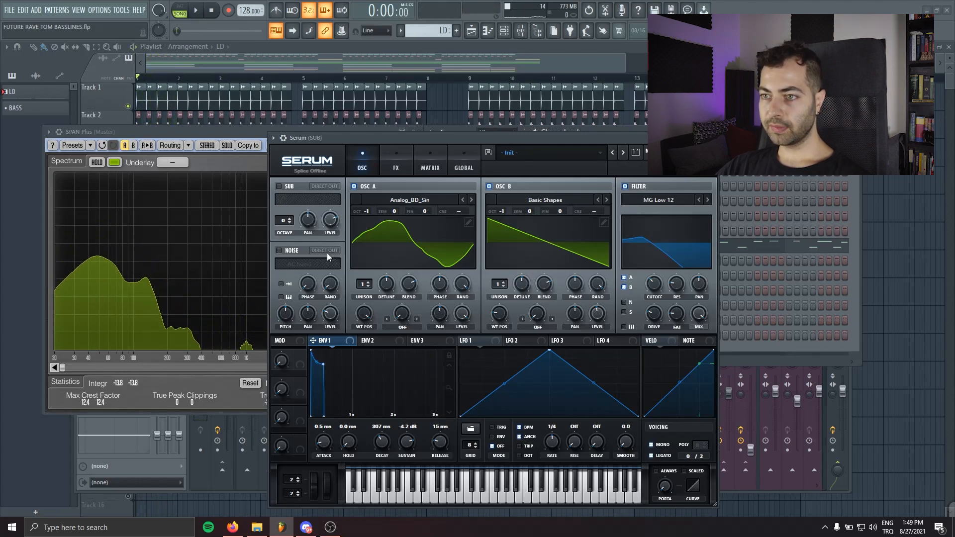
key(space)
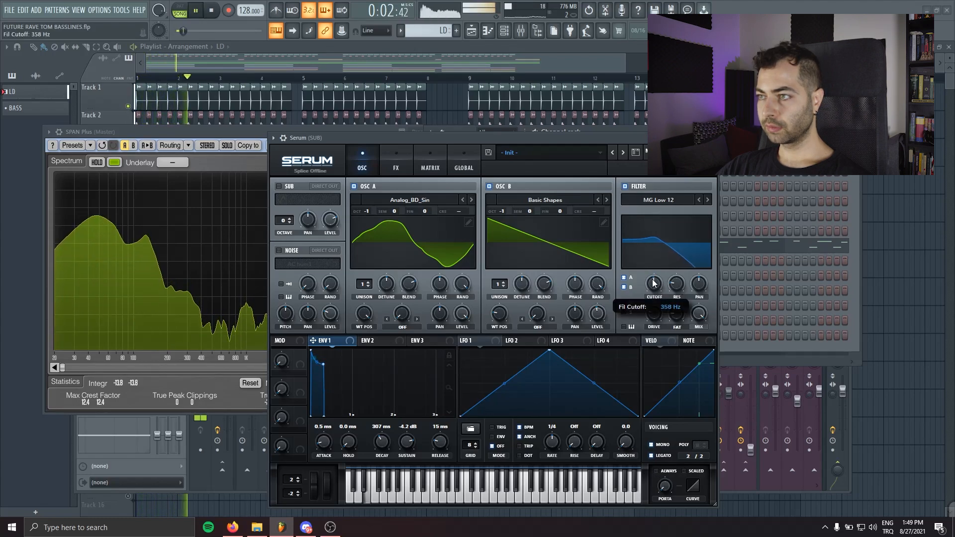
drag(653, 289, 652, 291)
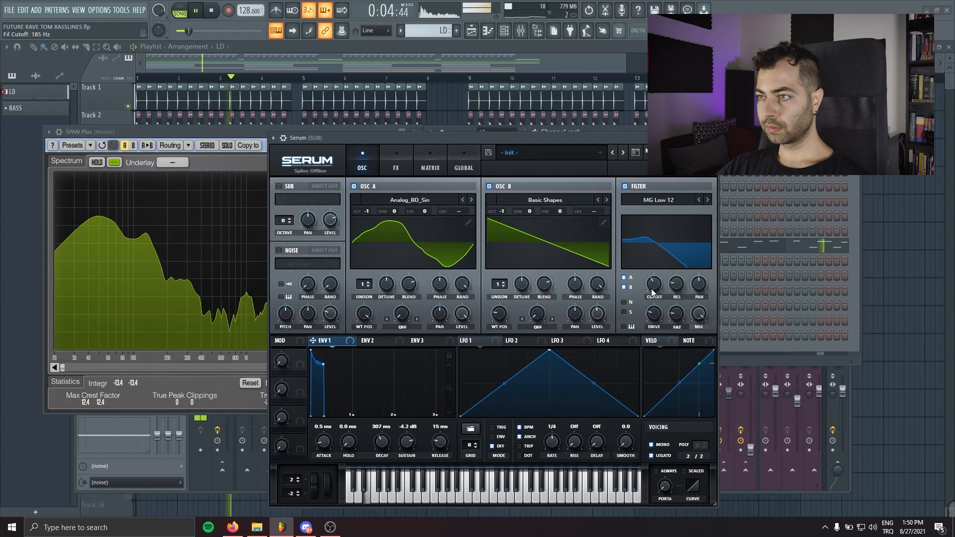
mouse_move(597, 313)
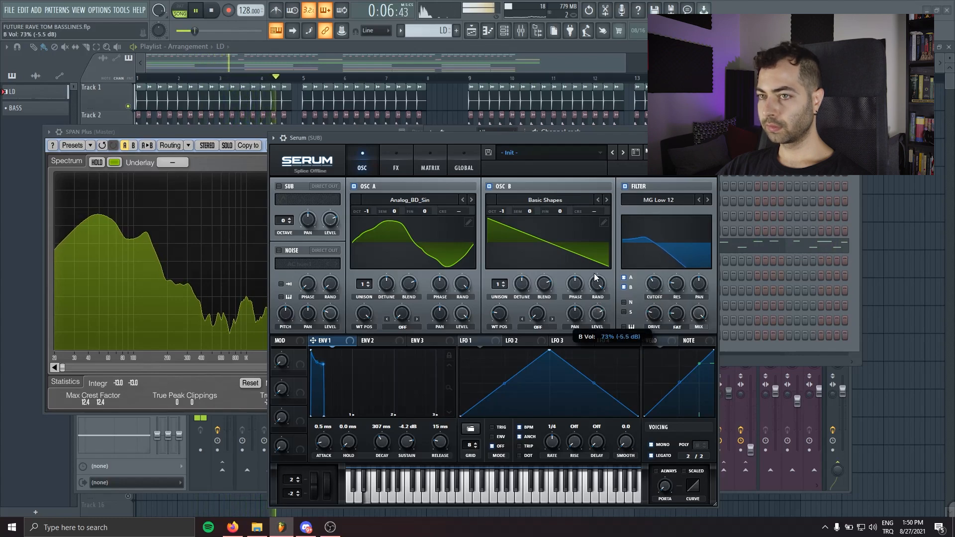
drag(596, 318, 604, 374)
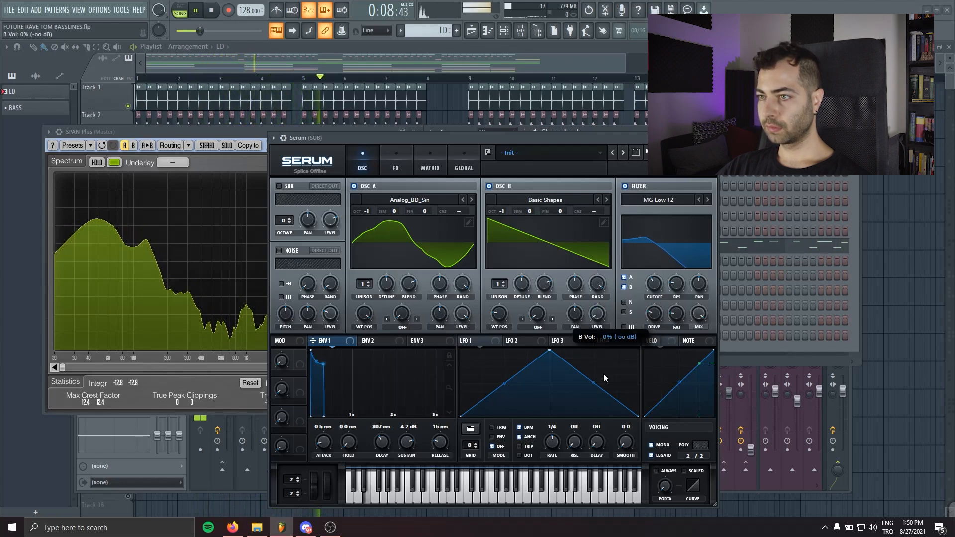
drag(369, 213, 368, 224)
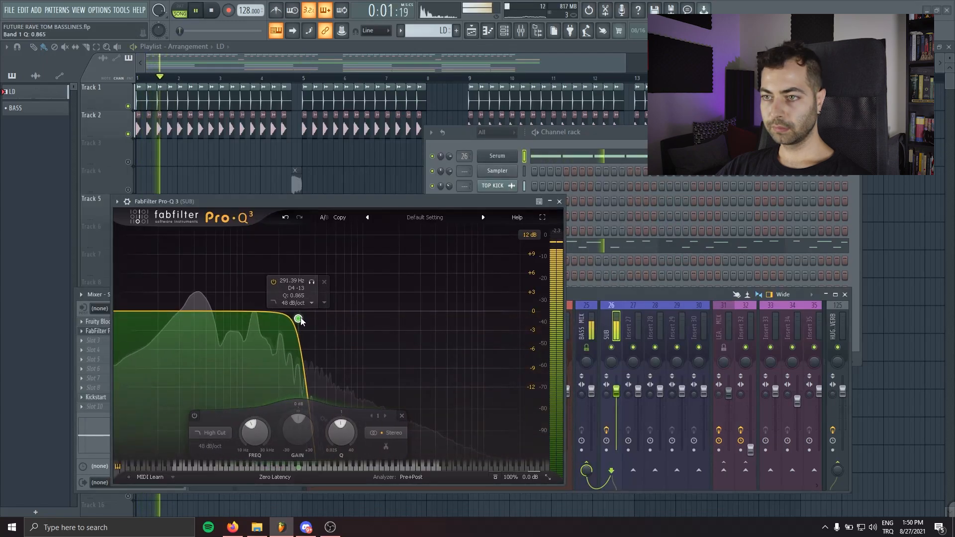
Nudge the high cut to about 300 Hz and add a boosted bell band near 82 Hz.
drag(300, 320, 299, 326)
key(space)
key(space)
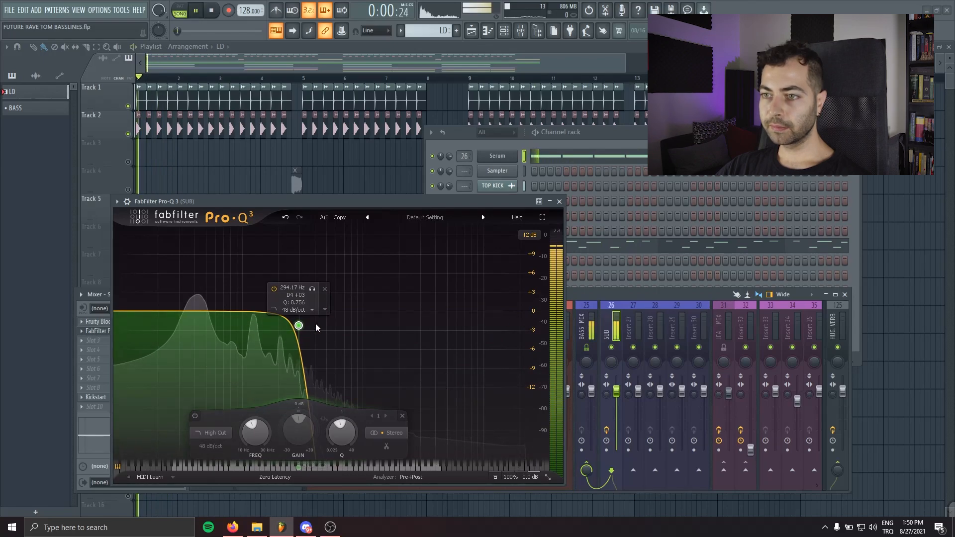
double_click(226, 307)
drag(226, 308, 234, 238)
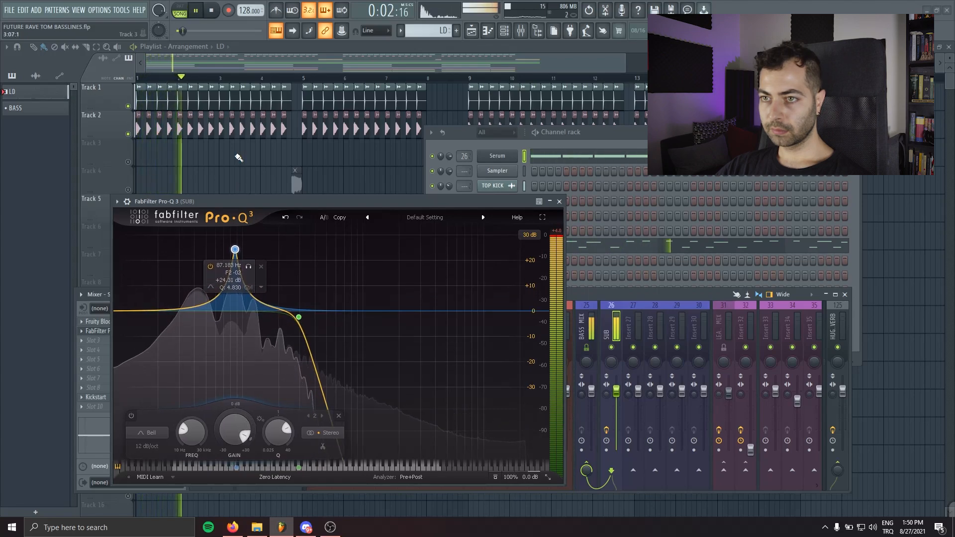
Settle the bell boost around +16 dB and pull the high cut down to about 245 Hz.
key(space)
drag(235, 249, 234, 285)
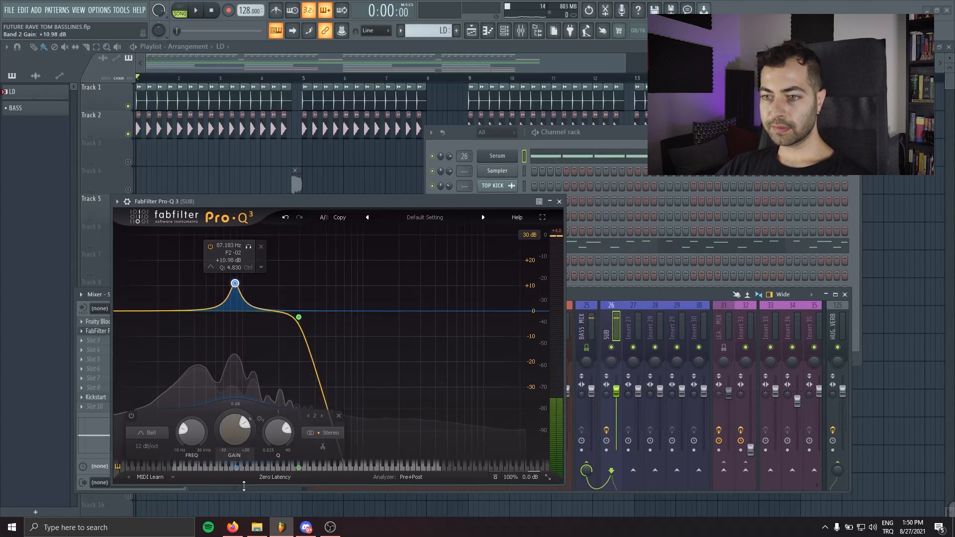
scroll(234, 470, down, 2)
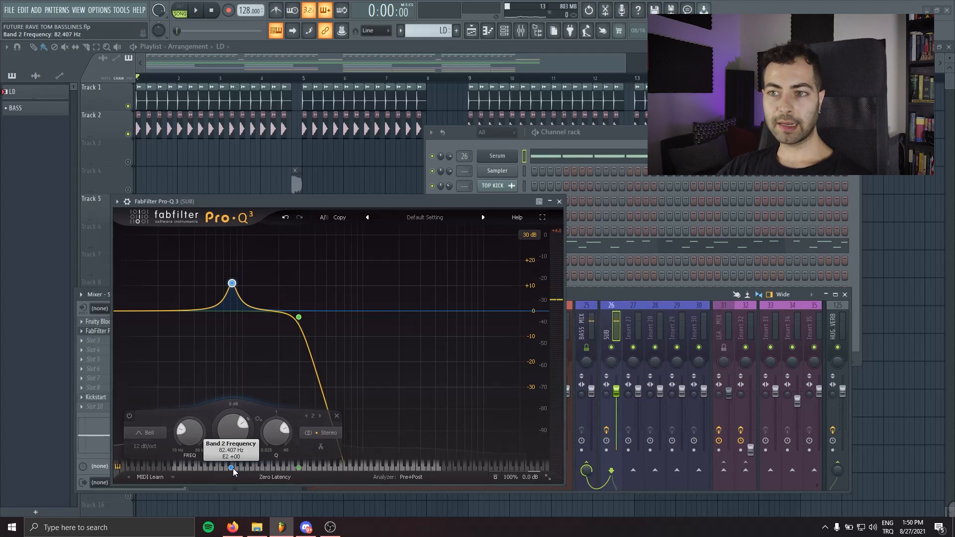
drag(232, 285, 233, 273)
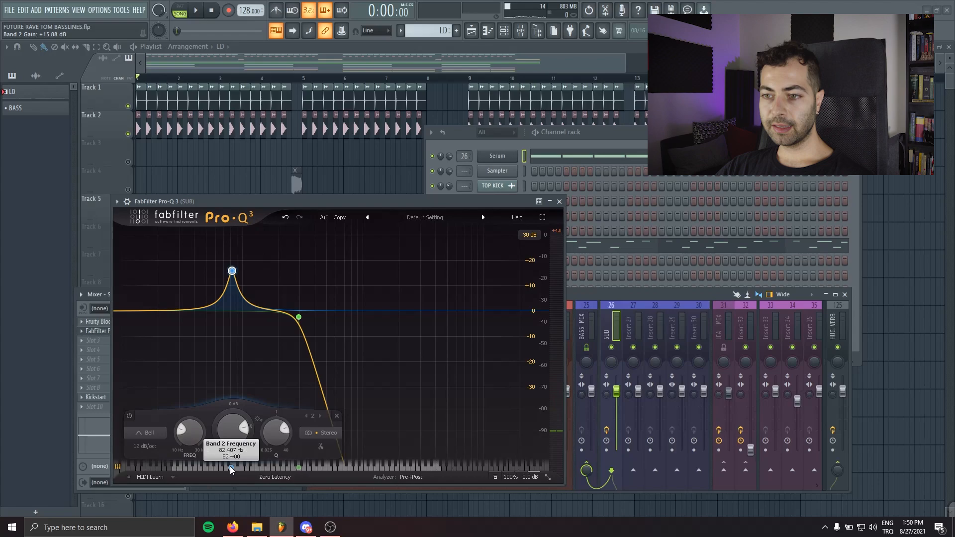
drag(232, 271, 233, 257)
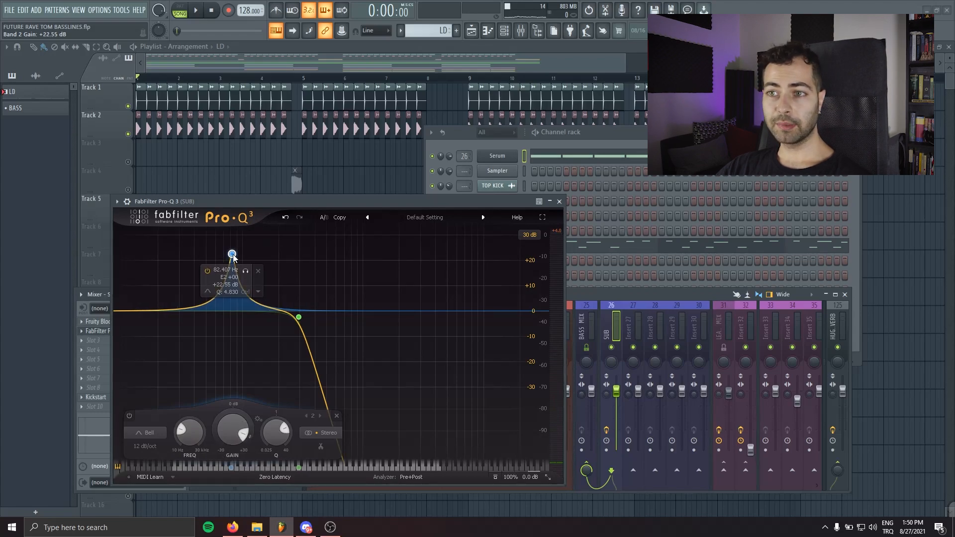
key(space)
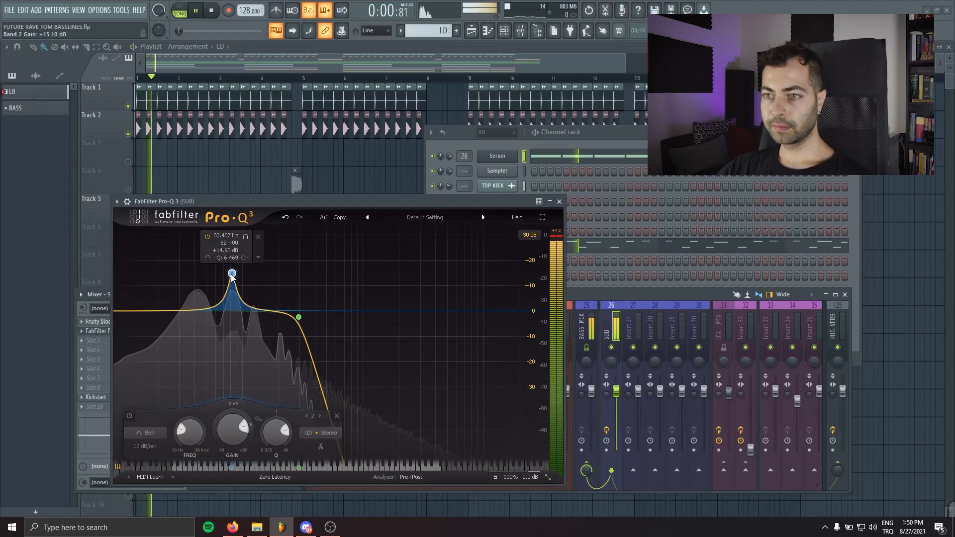
drag(234, 257, 233, 275)
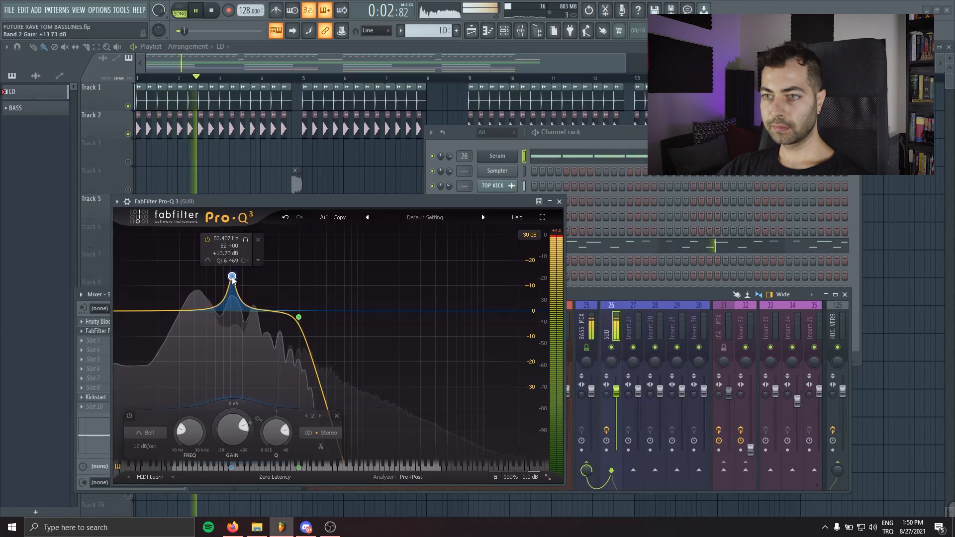
drag(299, 319, 290, 316)
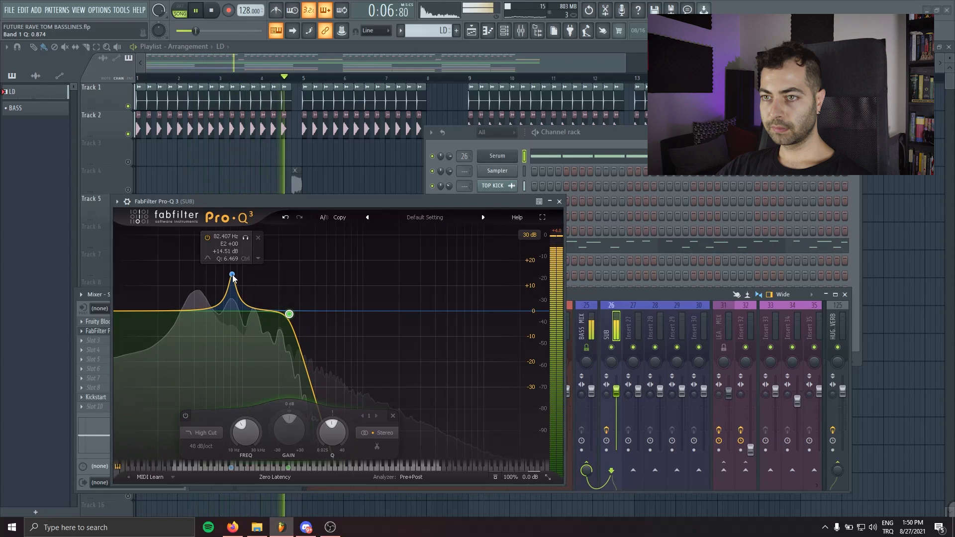
drag(233, 276, 233, 270)
click(207, 280)
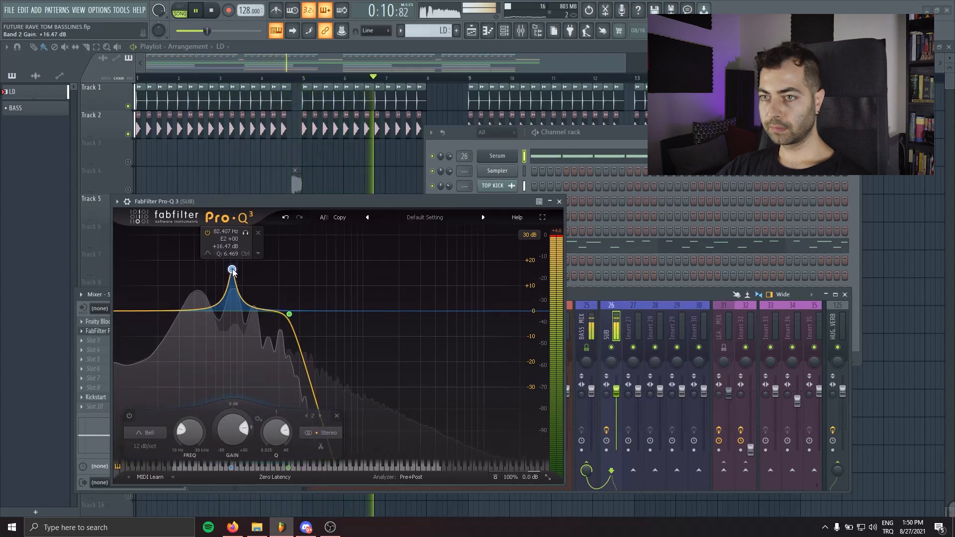
Close Pro-Q 3, enable Serum's distortion as HardClip and set drive around 70%.
click(559, 201)
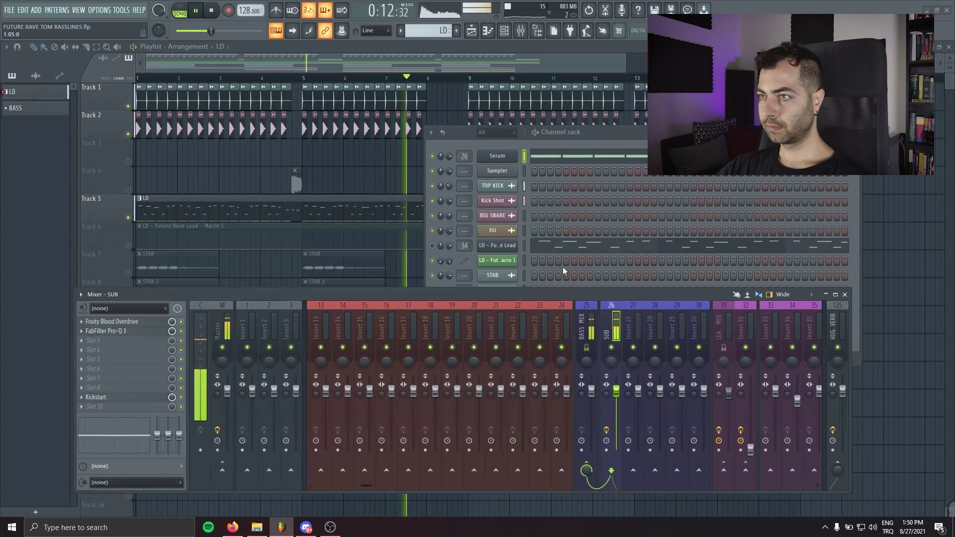
key(space)
click(497, 156)
click(283, 204)
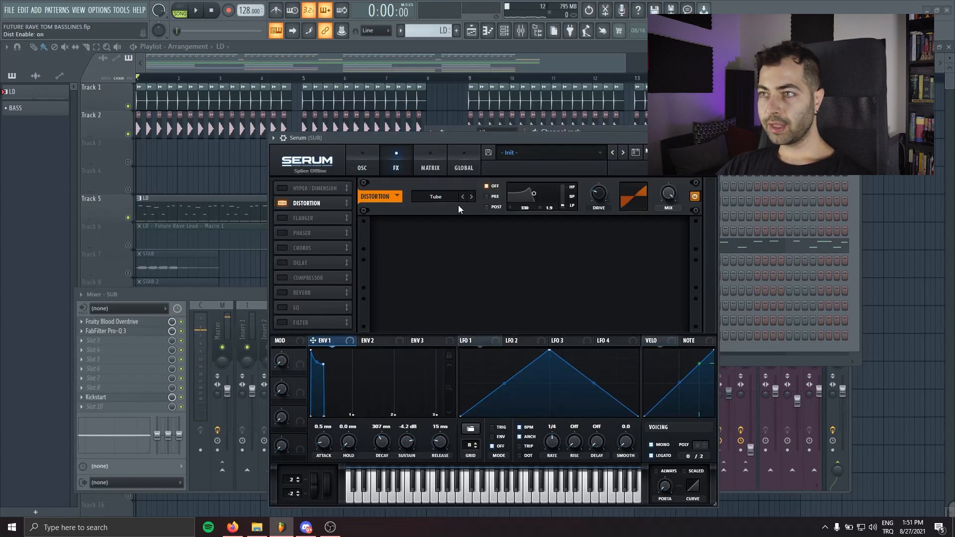
click(472, 199)
drag(453, 138, 412, 142)
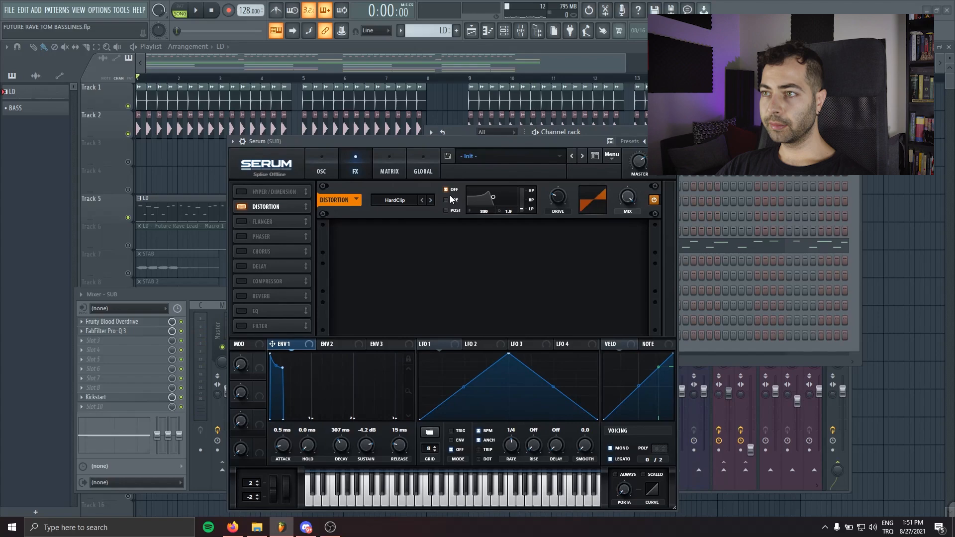
key(space)
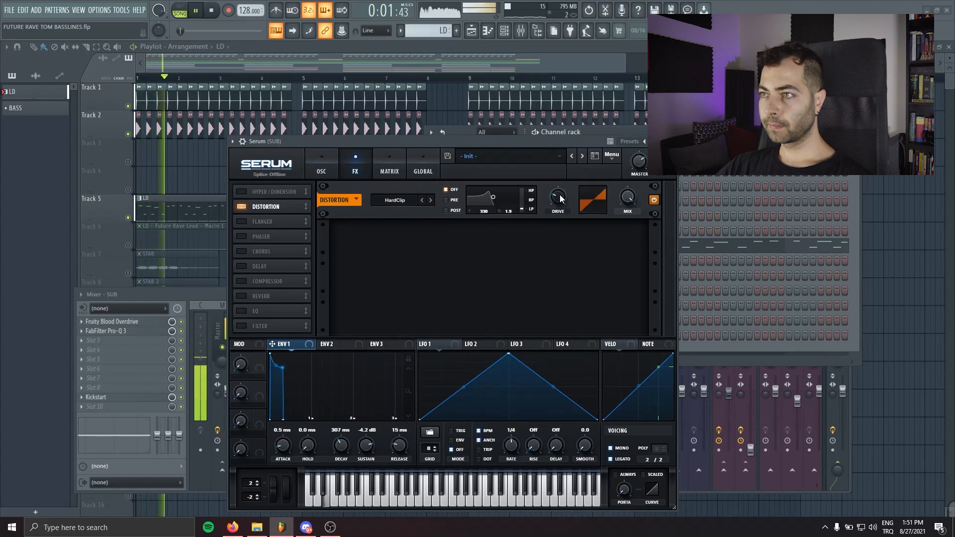
drag(558, 198, 557, 172)
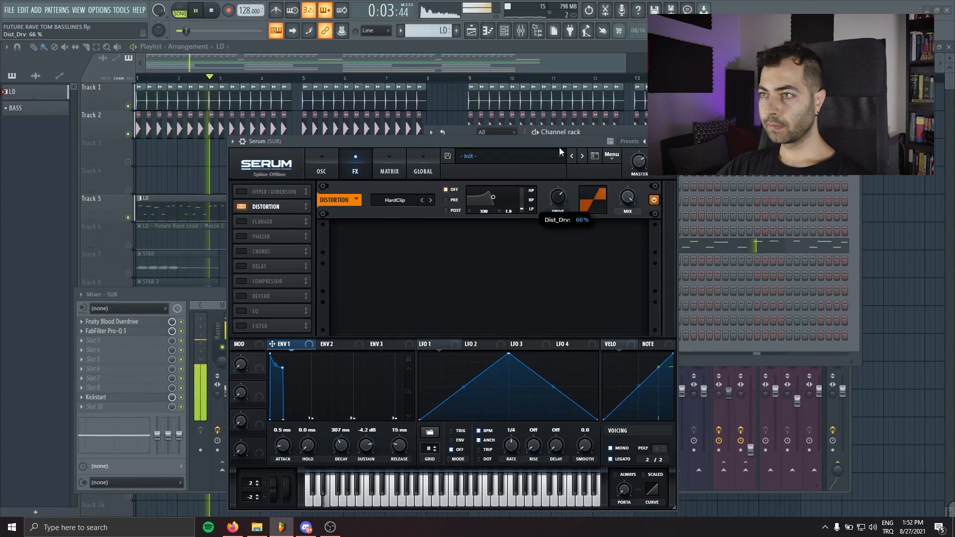
drag(559, 132, 557, 141)
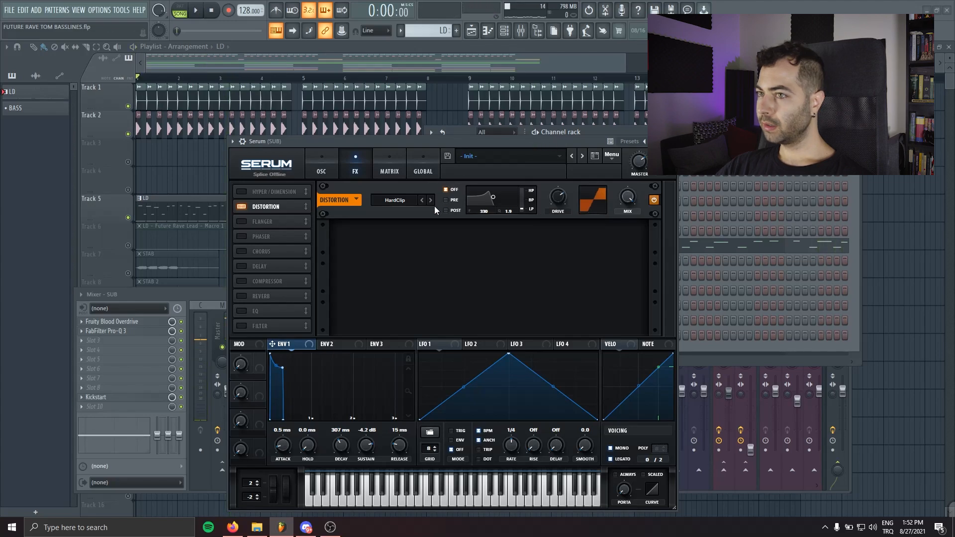
Switch the distortion type to Tape Sat. and push the drive to 100%.
key(space)
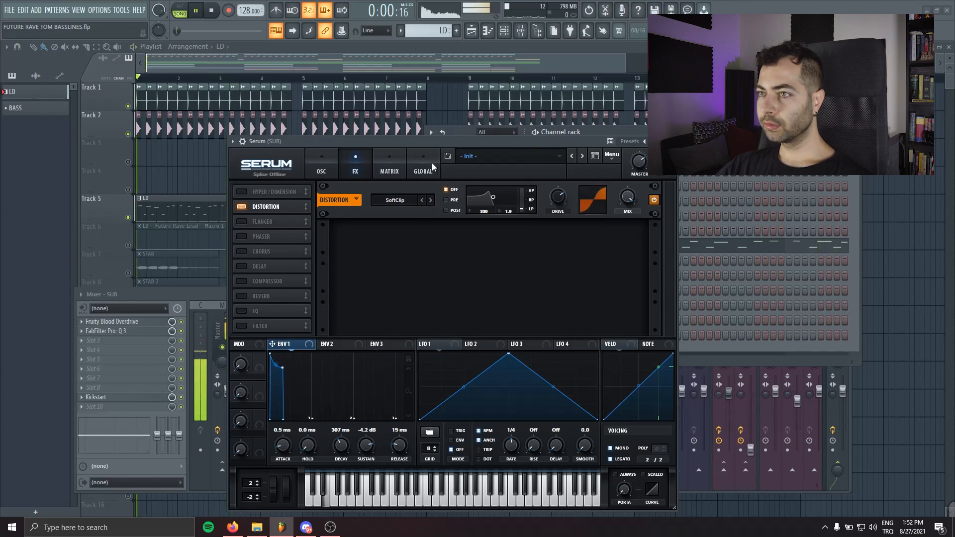
click(399, 201)
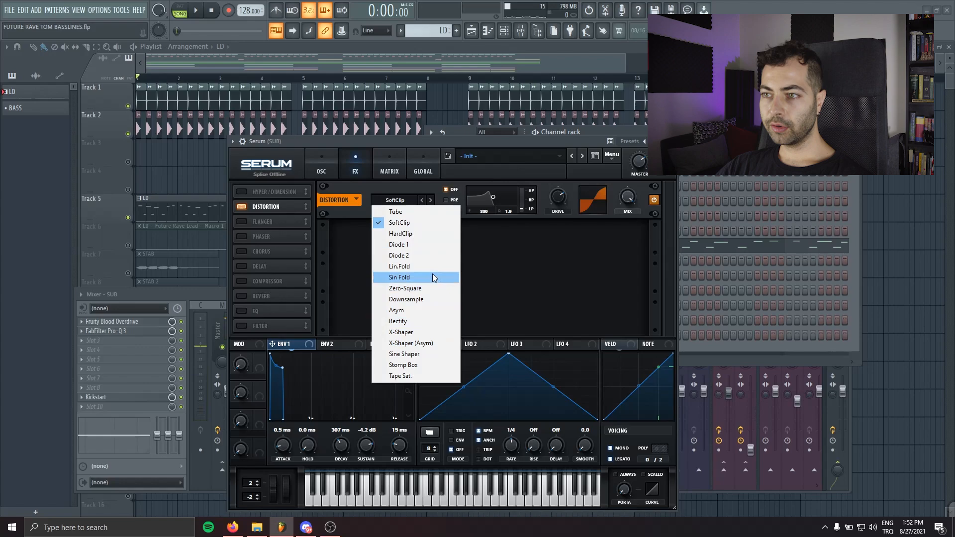
click(424, 375)
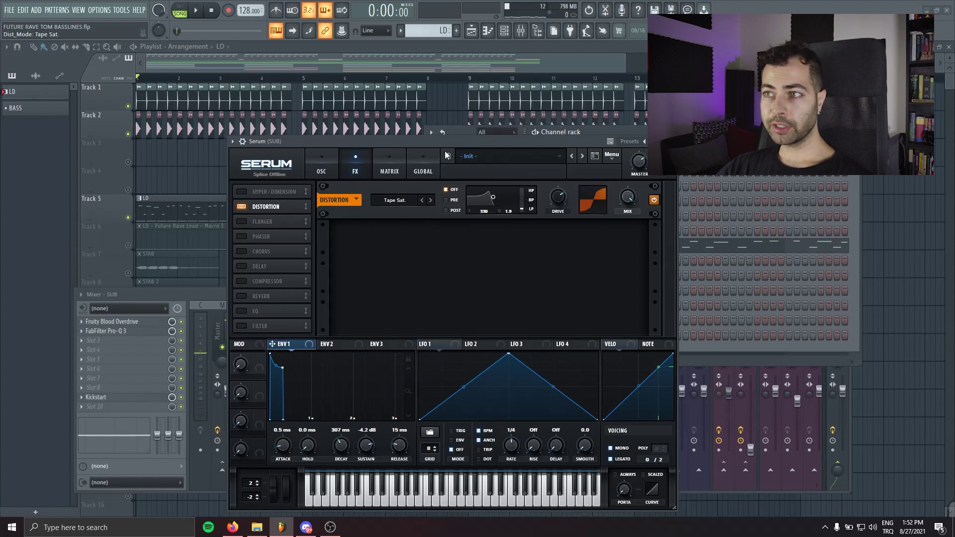
drag(442, 141, 442, 166)
key(space)
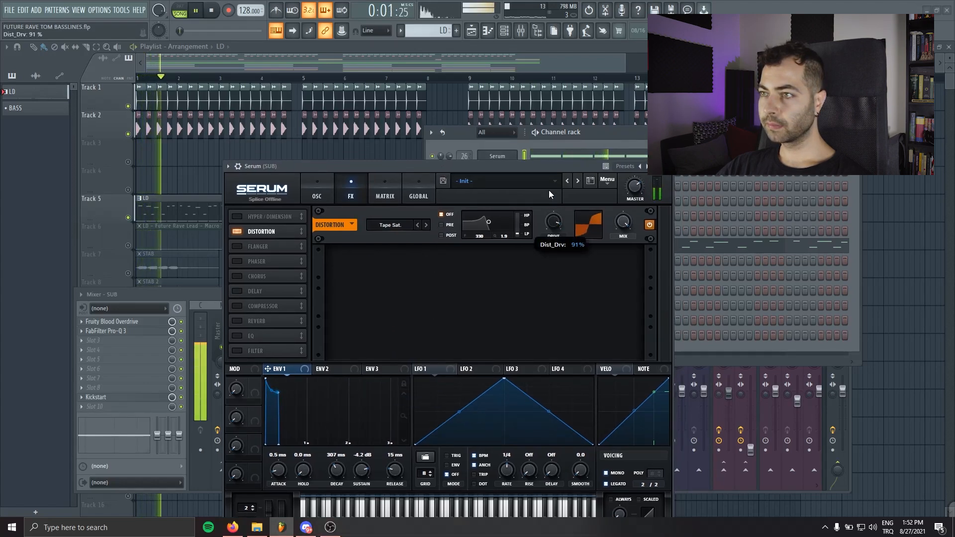
drag(554, 224, 557, 185)
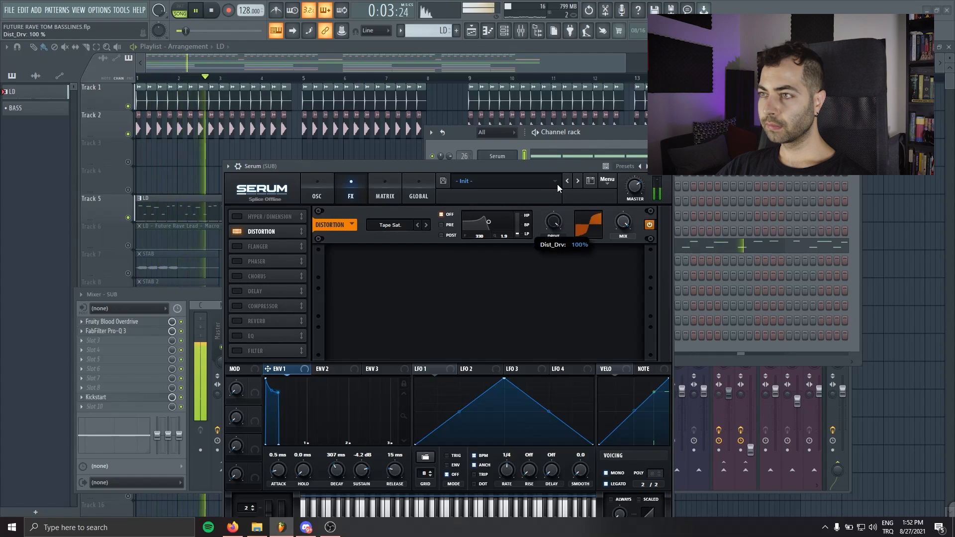
key(space)
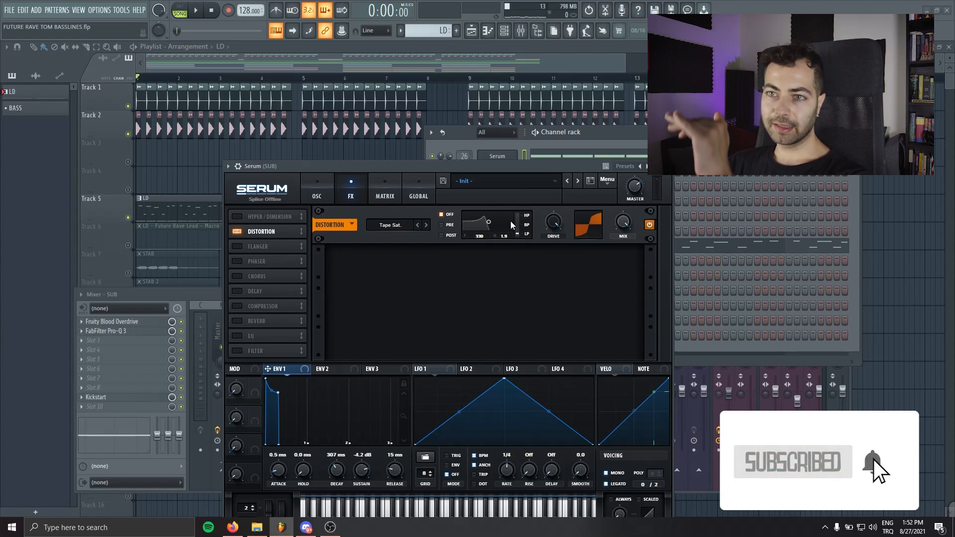
Place the distortion filter post and shape its band up toward 782 Hz during playback.
click(441, 236)
mouse_move(489, 224)
mouse_down()
mouse_move(503, 222)
mouse_move(484, 227)
mouse_move(493, 234)
mouse_move(484, 220)
mouse_up()
key(space)
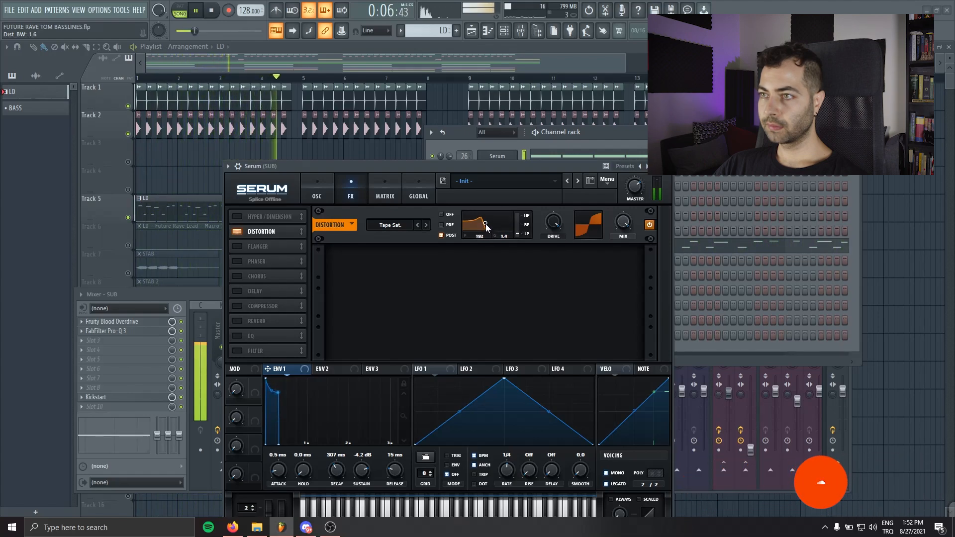
drag(484, 220, 486, 224)
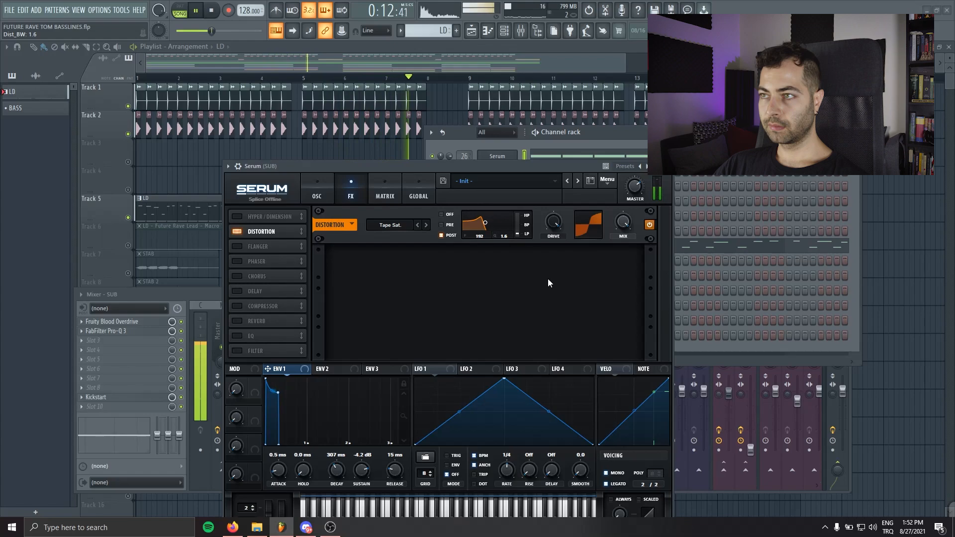
Close Serum, show the master's LFOTool, select the SUB track and audition it.
key(Escape)
click(221, 328)
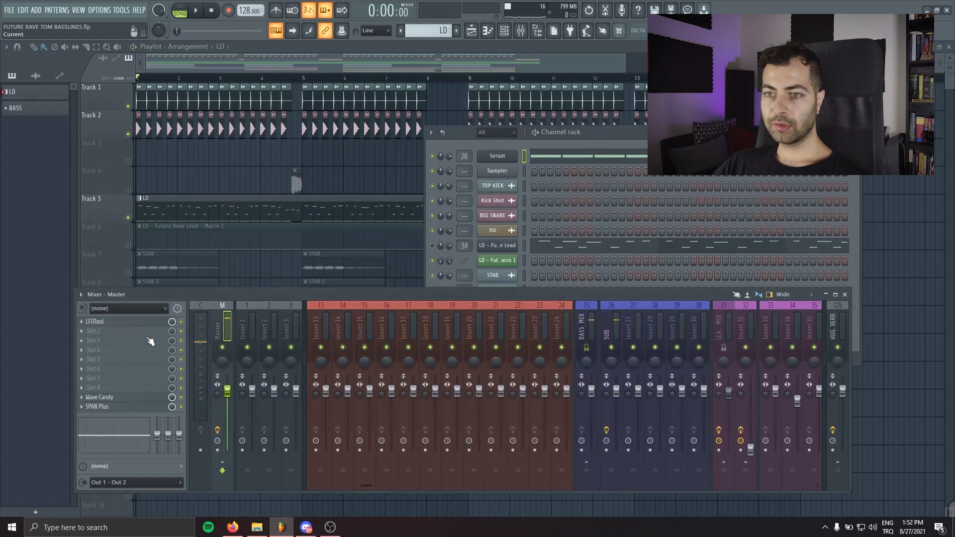
click(119, 321)
click(619, 398)
key(space)
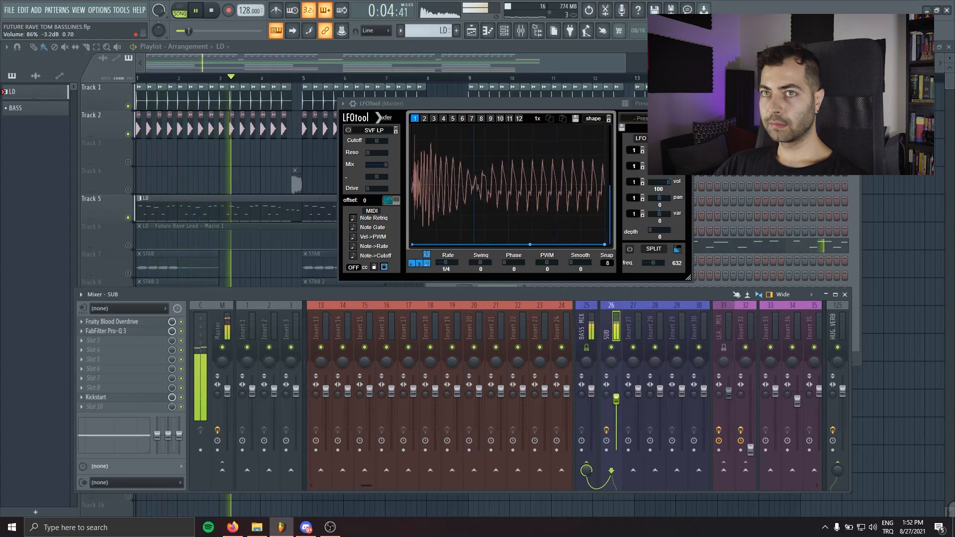
key(space)
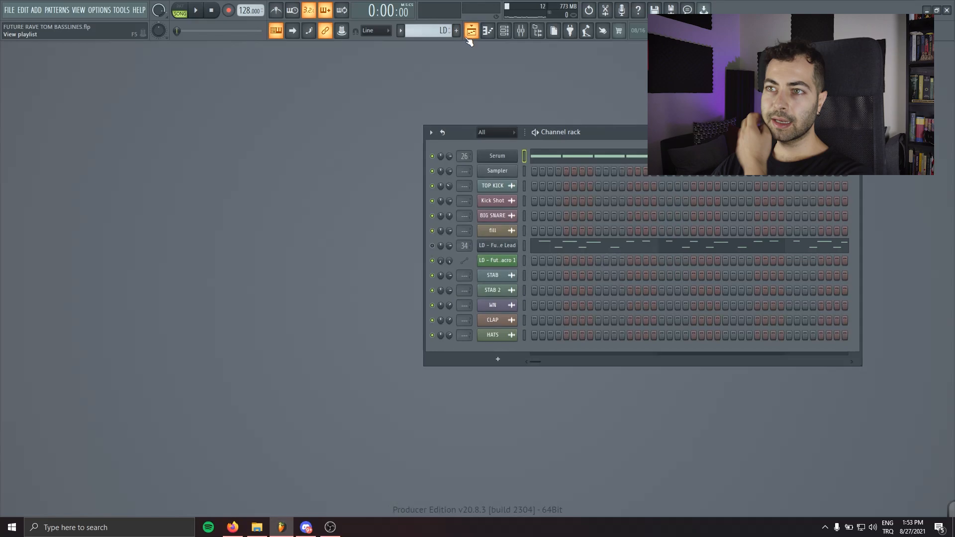
Unmute every playlist track and play the full arrangement from the mixer.
click(471, 31)
right_click(129, 218)
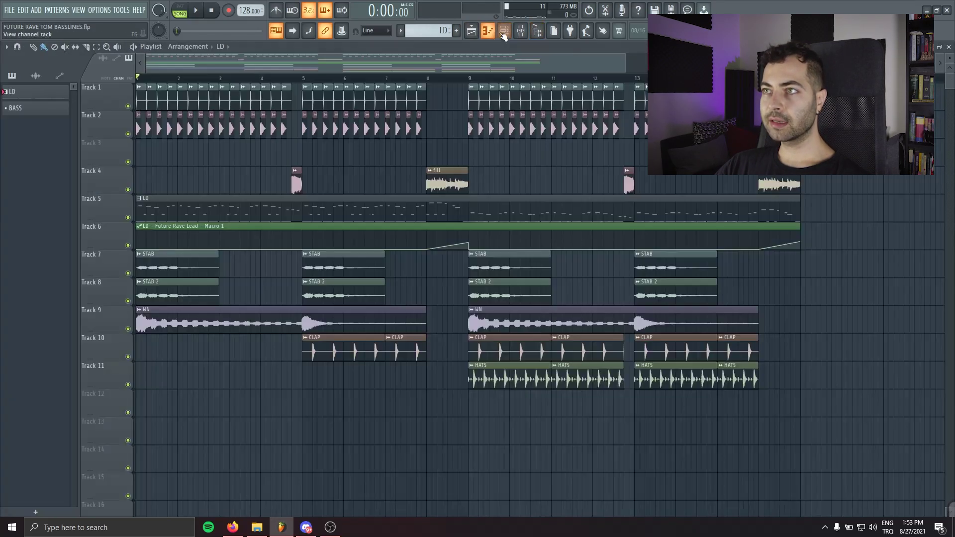
click(505, 30)
click(520, 31)
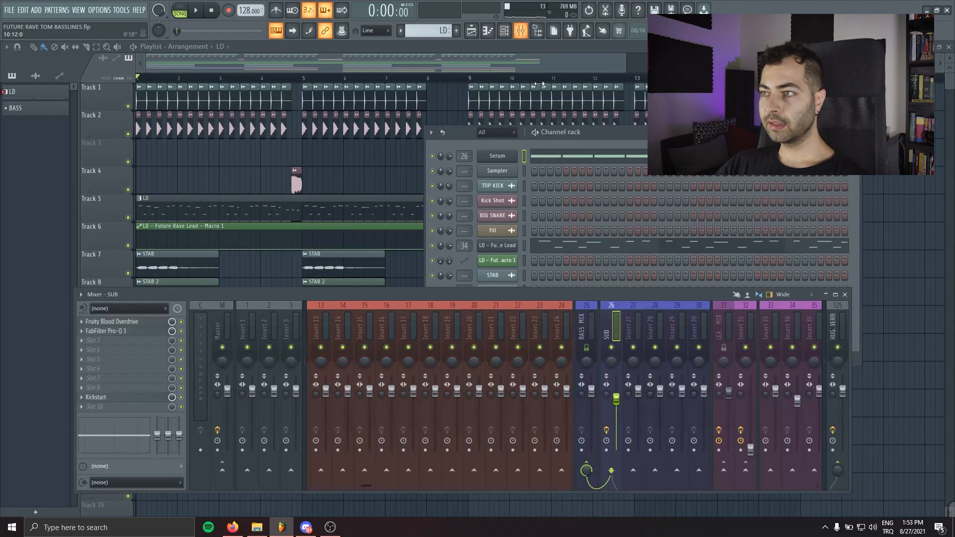
key(space)
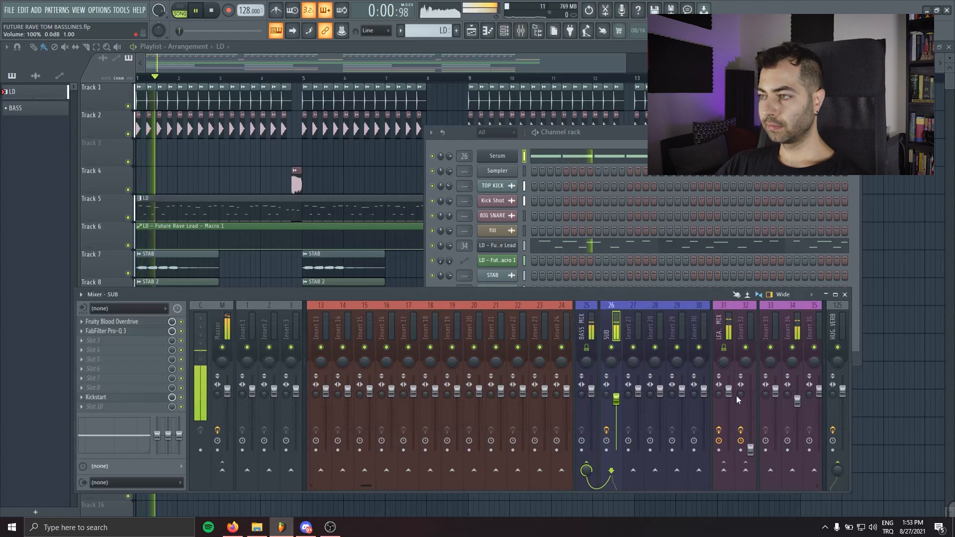
Lower the SUB Serum's amp envelope sustain to -7.5 dB and return to Insert 34.
click(804, 401)
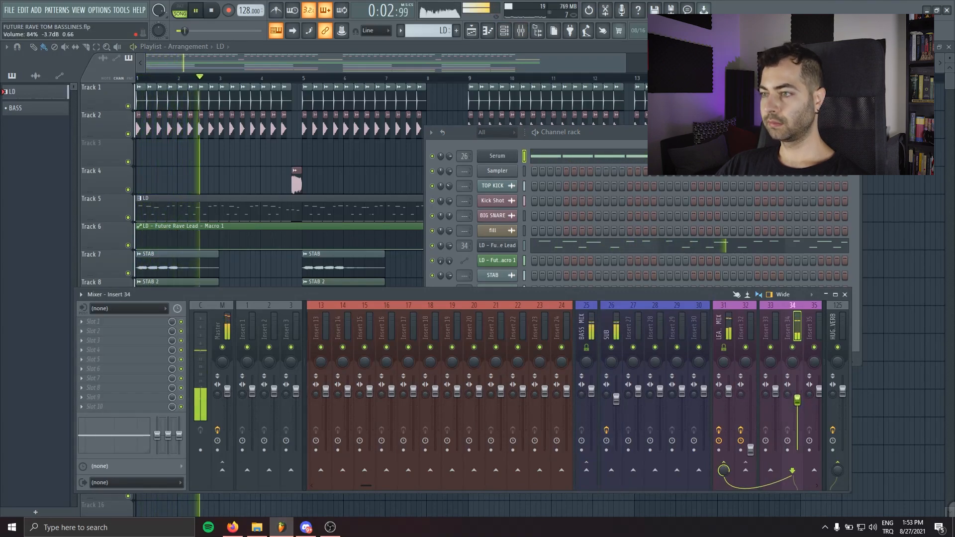
click(587, 400)
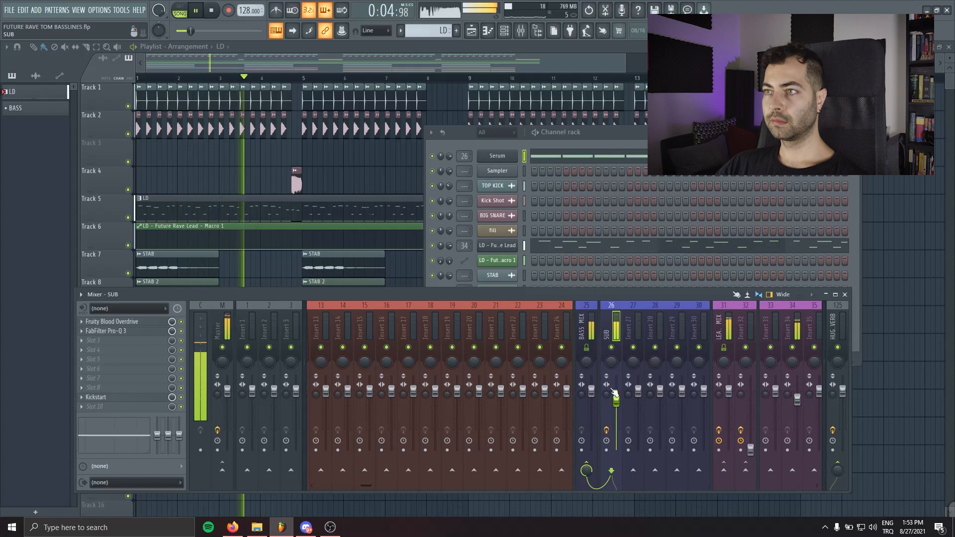
click(496, 156)
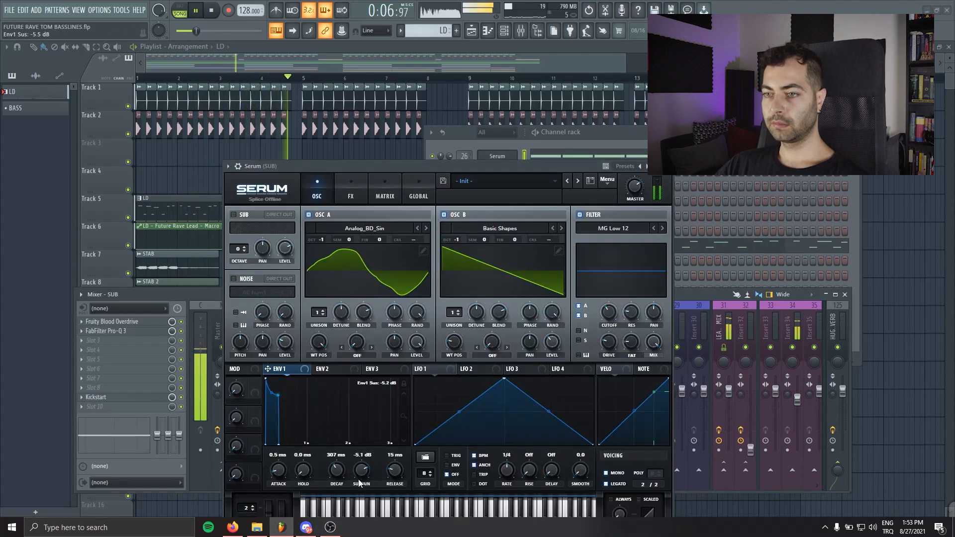
drag(360, 478, 361, 486)
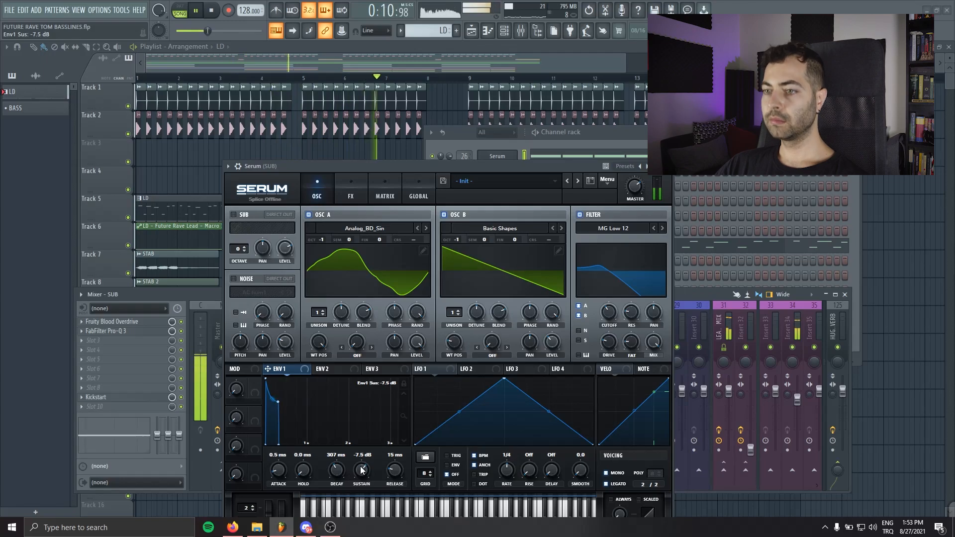
key(Escape)
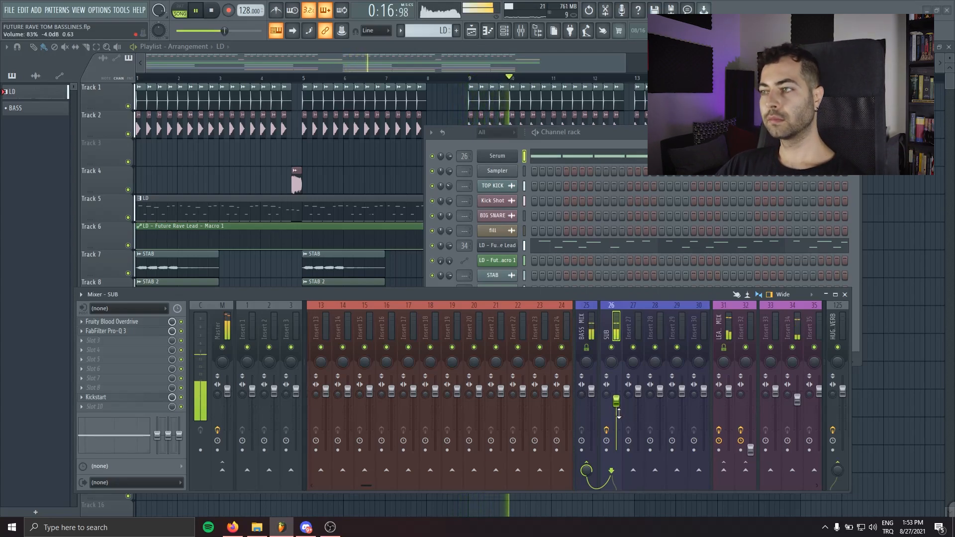
click(798, 403)
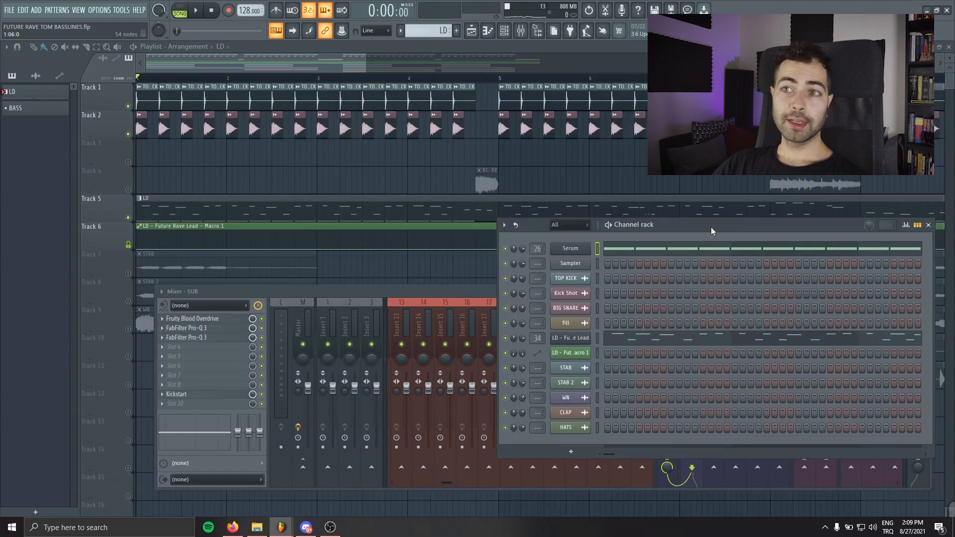
Clone the Serum channel into a second instance, Serum #2.
right_click(590, 247)
click(652, 335)
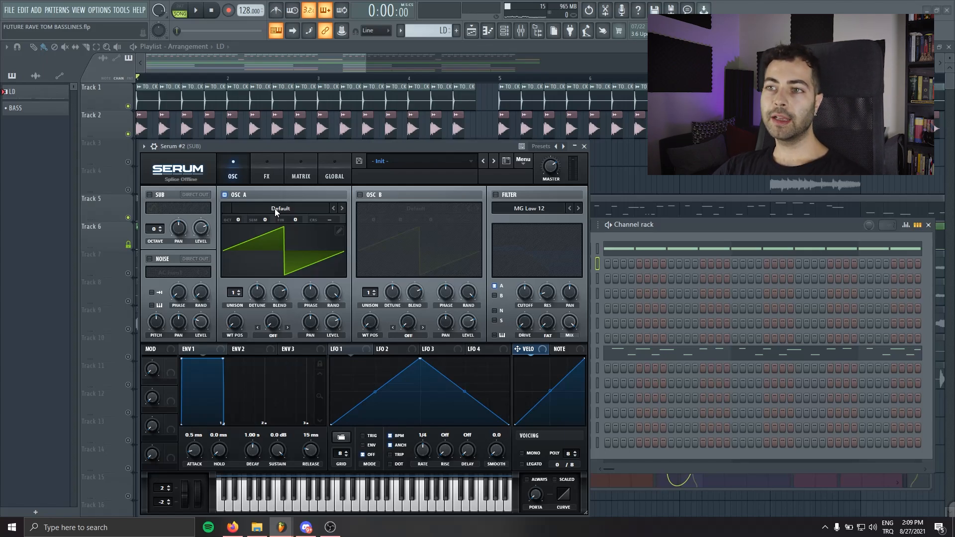
Load the Analog Basic Mini wavetable on oscillator A and set its wavetable position to 2.
click(275, 208)
mouse_move(260, 219)
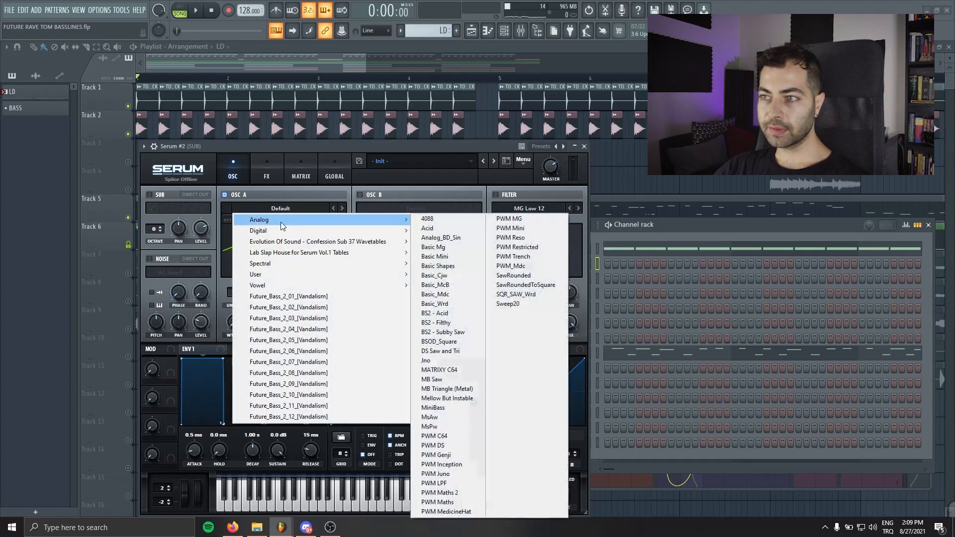
click(455, 257)
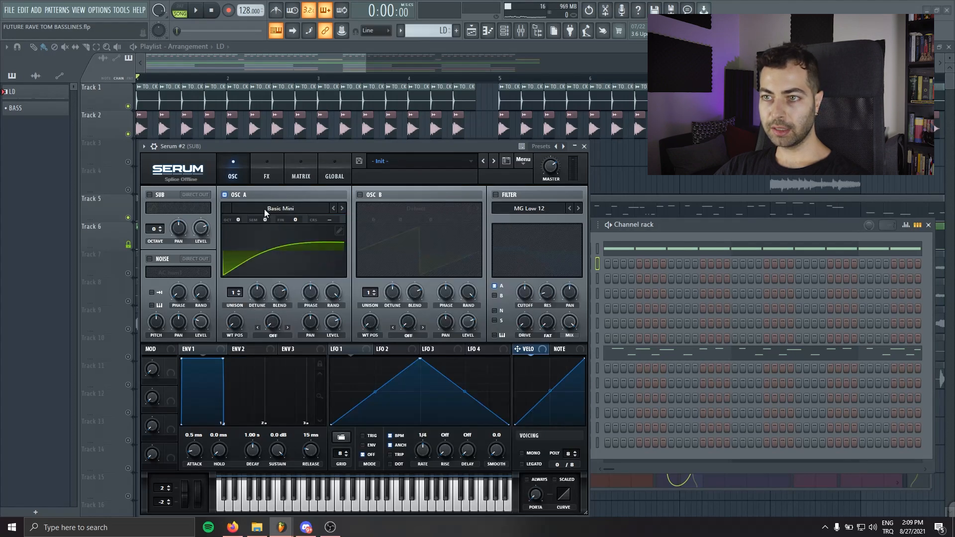
drag(235, 292, 235, 283)
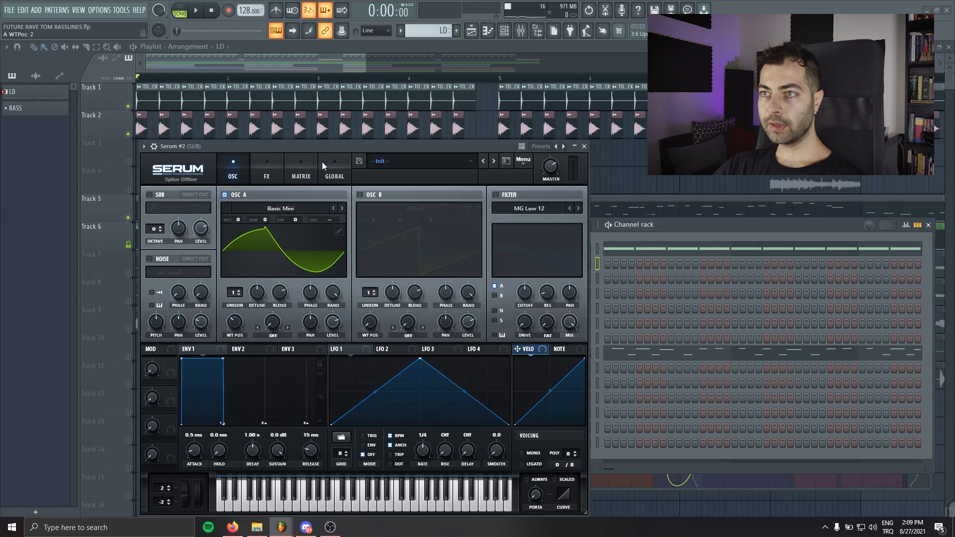
drag(326, 146, 370, 141)
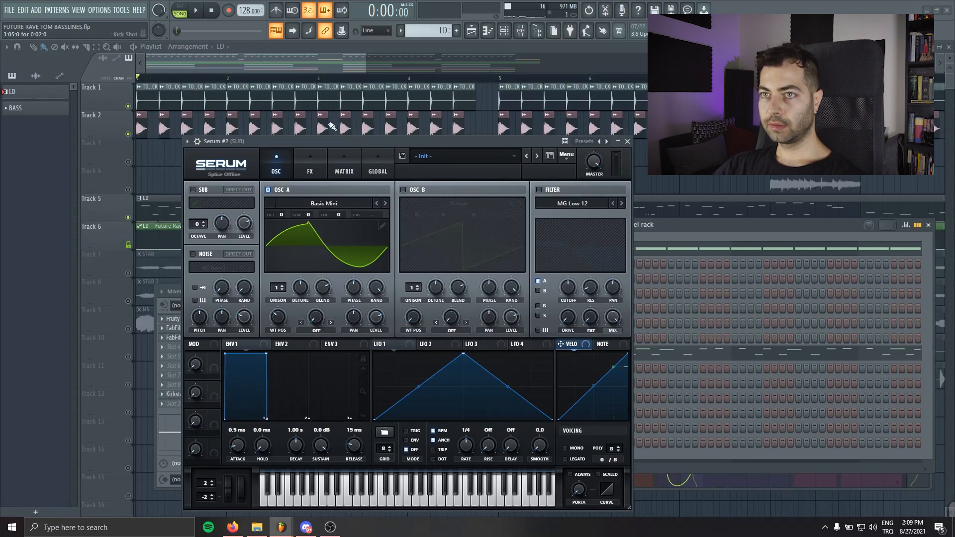
click(197, 142)
Rearrange the Serum #2 window and channel rack so the mixer is visible.
drag(529, 144, 423, 144)
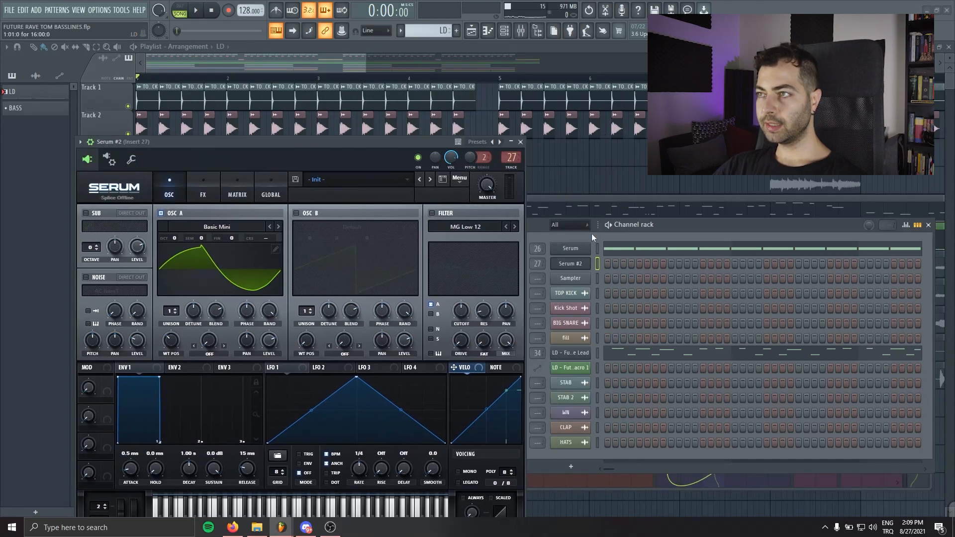
drag(748, 225, 748, 446)
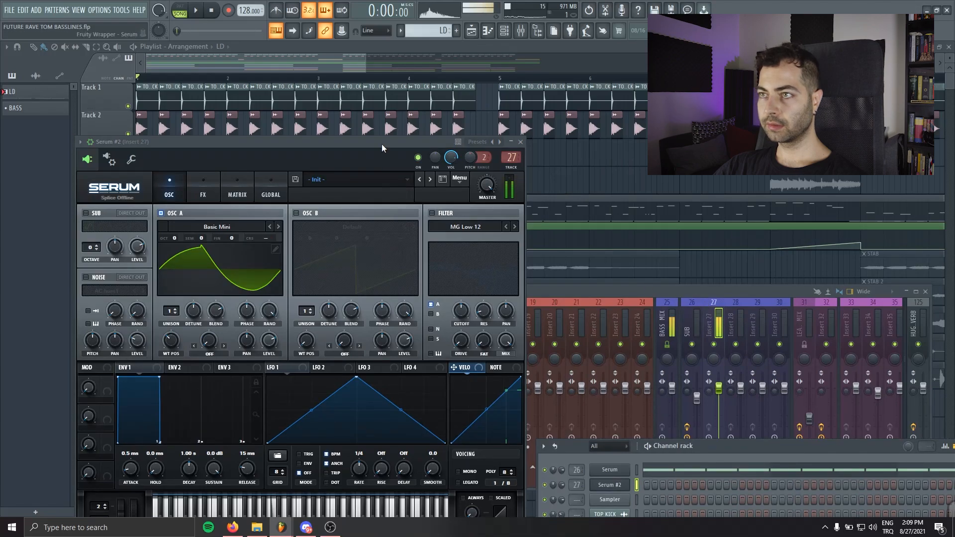
drag(381, 144, 539, 103)
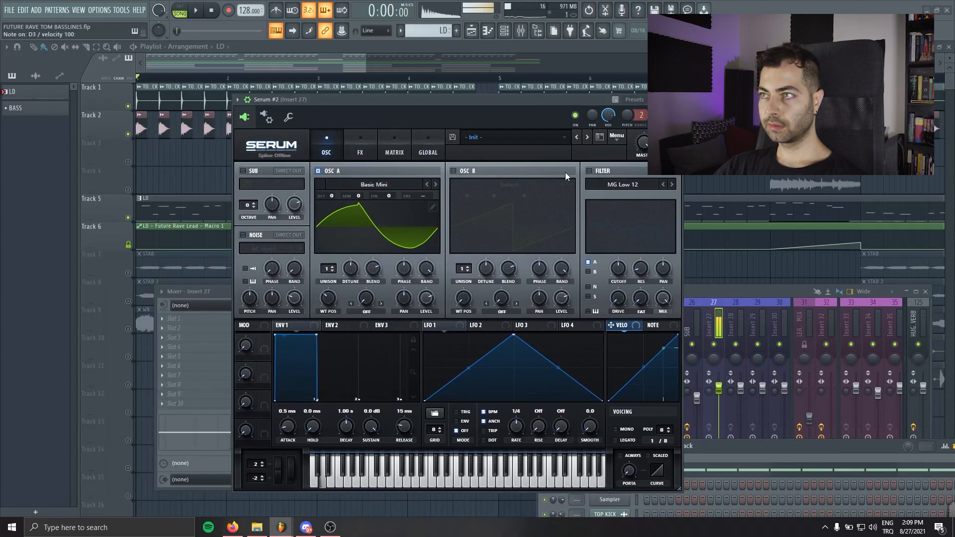
mouse_move(644, 142)
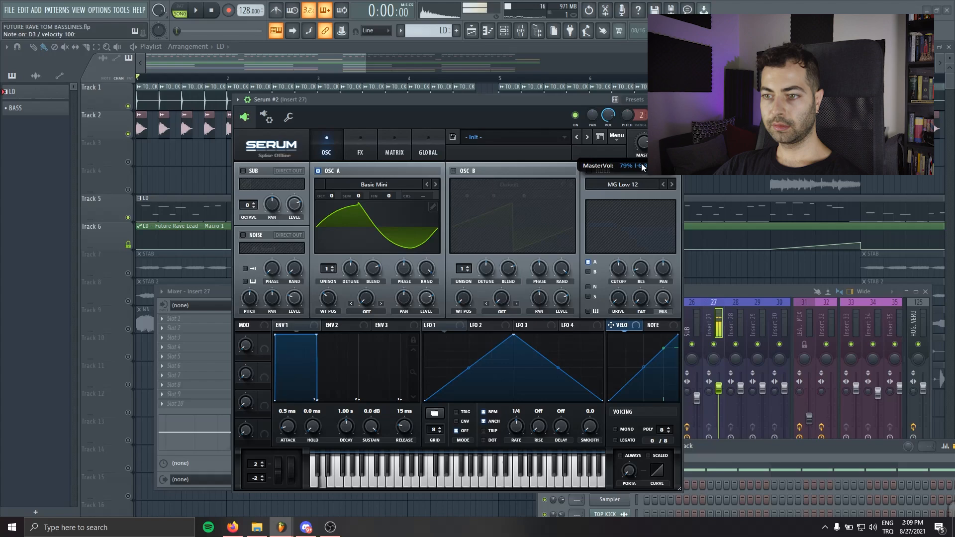
drag(373, 99, 302, 123)
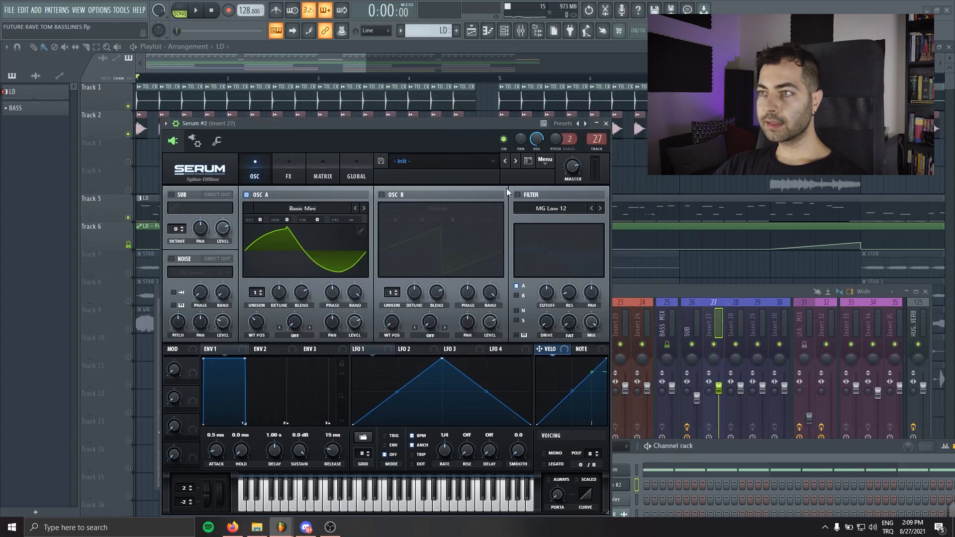
Enable the filter with about 20% drive, drop ENV1 sustain to -inf, decay ~662 ms, and audition.
click(517, 195)
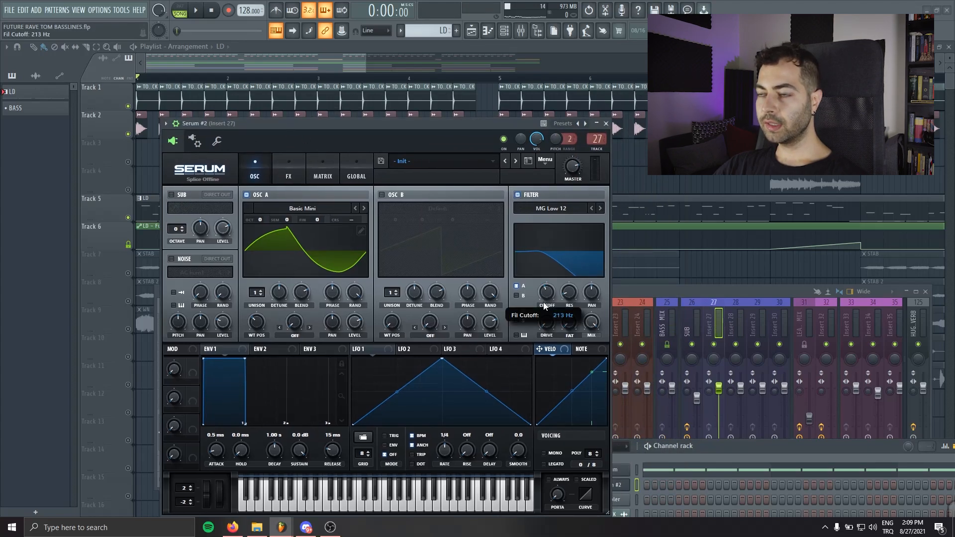
drag(567, 327, 567, 322)
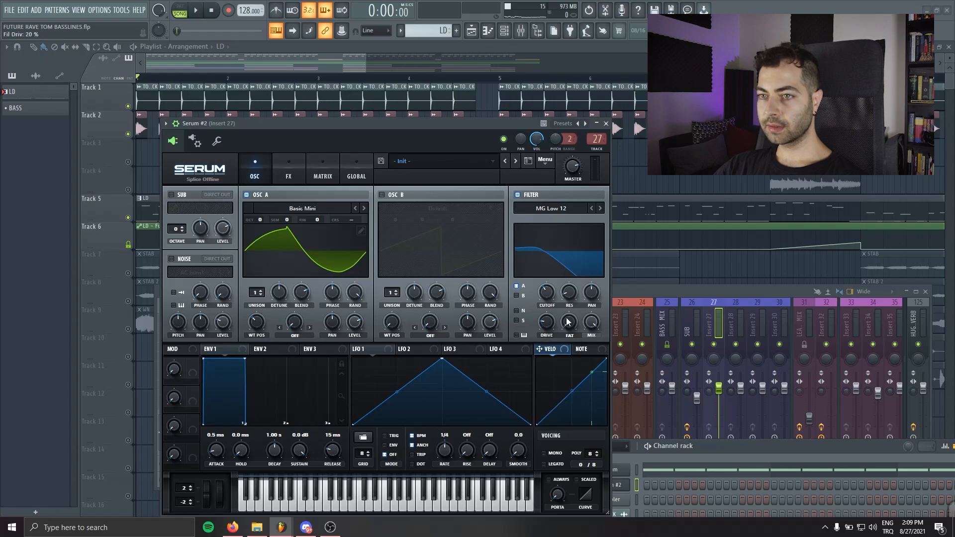
drag(301, 448, 303, 455)
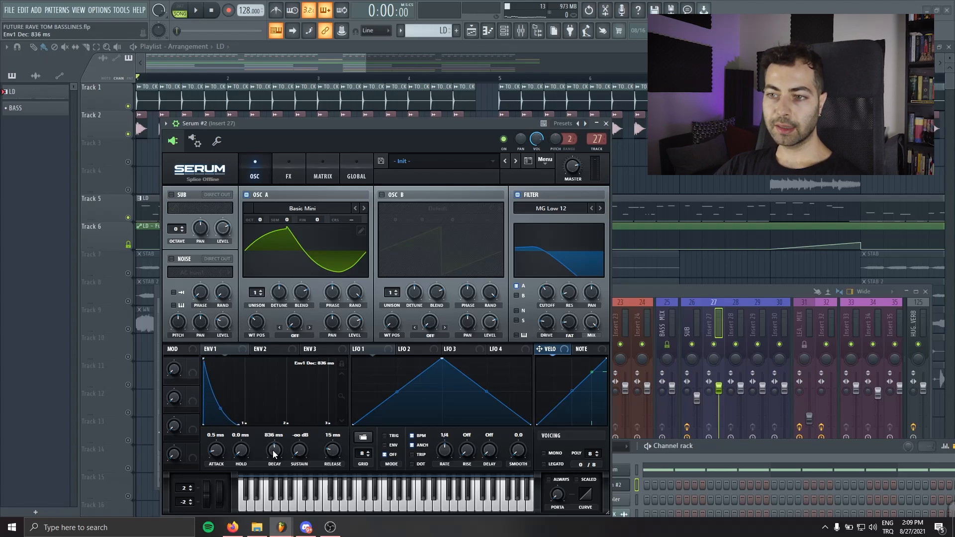
click(361, 496)
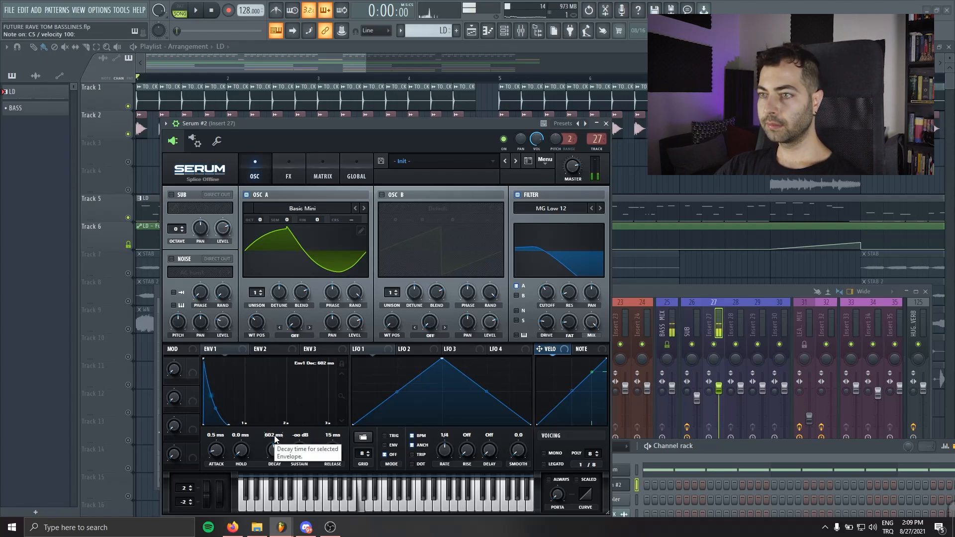
click(251, 497)
click(251, 497)
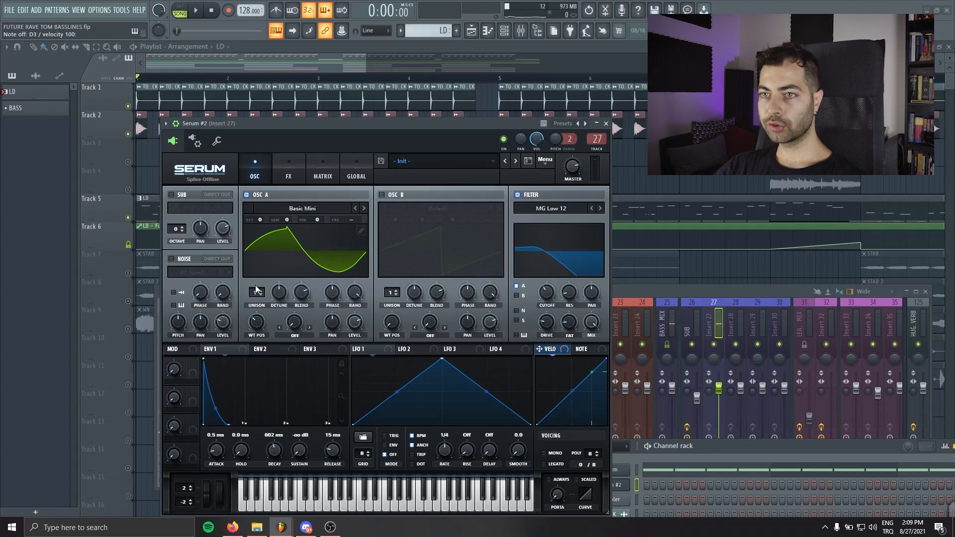
Assign envelope 2 to oscillator A's coarse pitch and audition it with test notes.
click(260, 349)
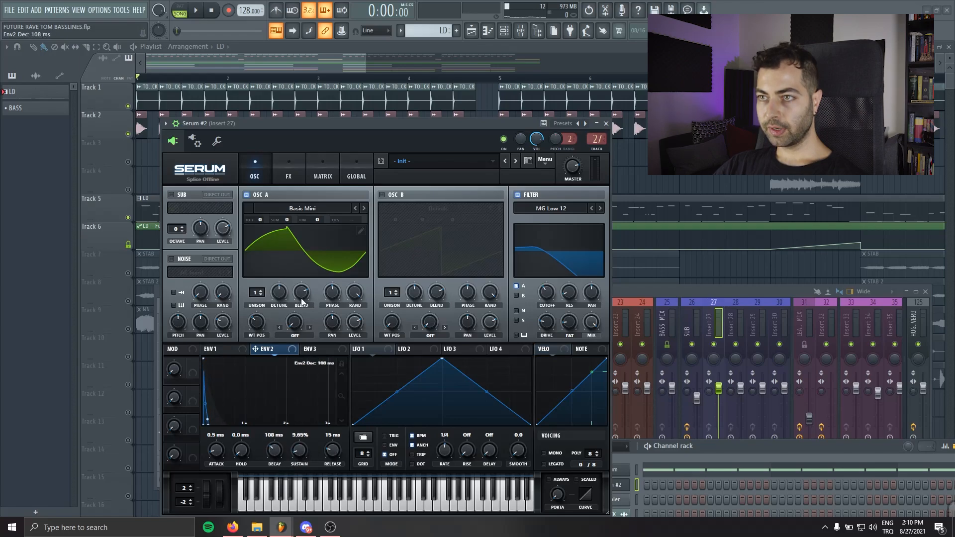
drag(342, 224, 353, 217)
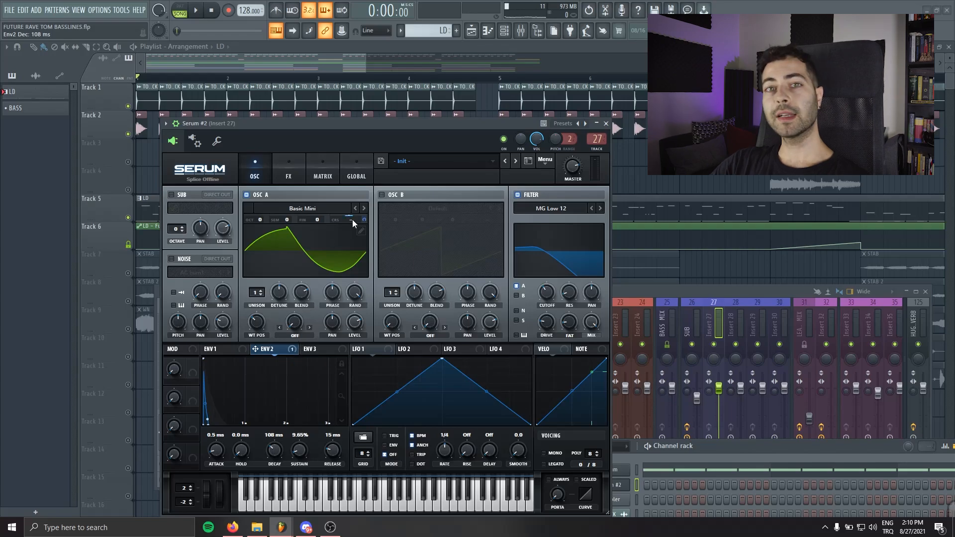
key(d)
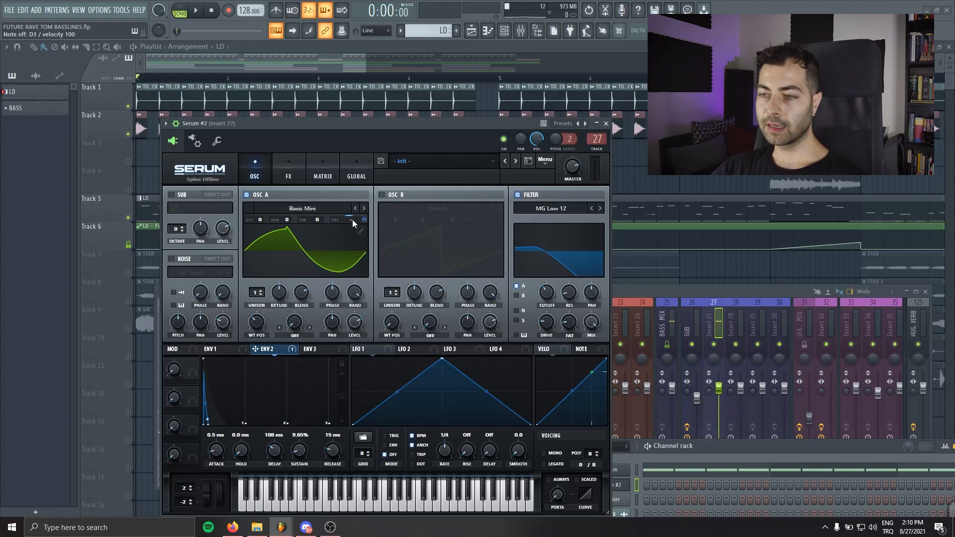
key(d)
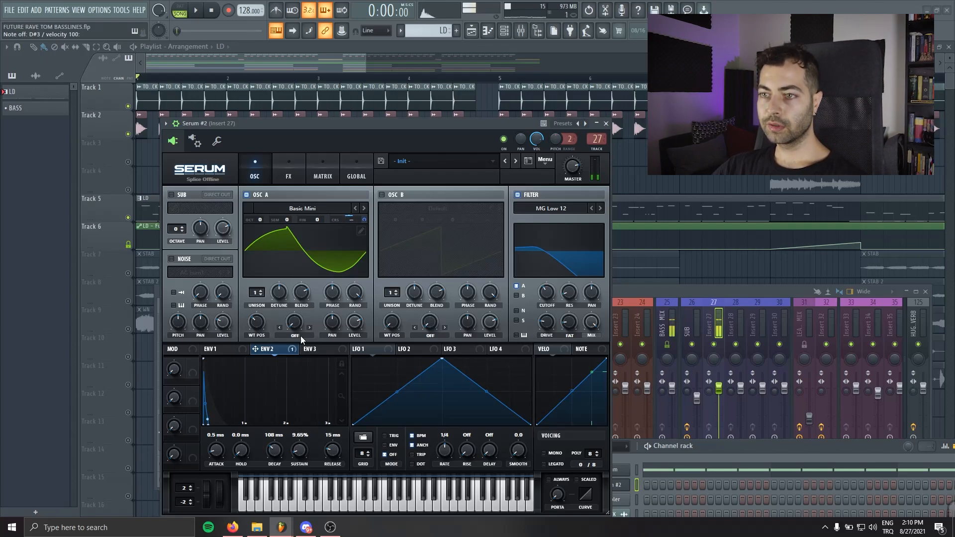
Remove the ENV 2 pitch modulation again and lower the filter cutoff.
right_click(267, 349)
click(312, 383)
key(d)
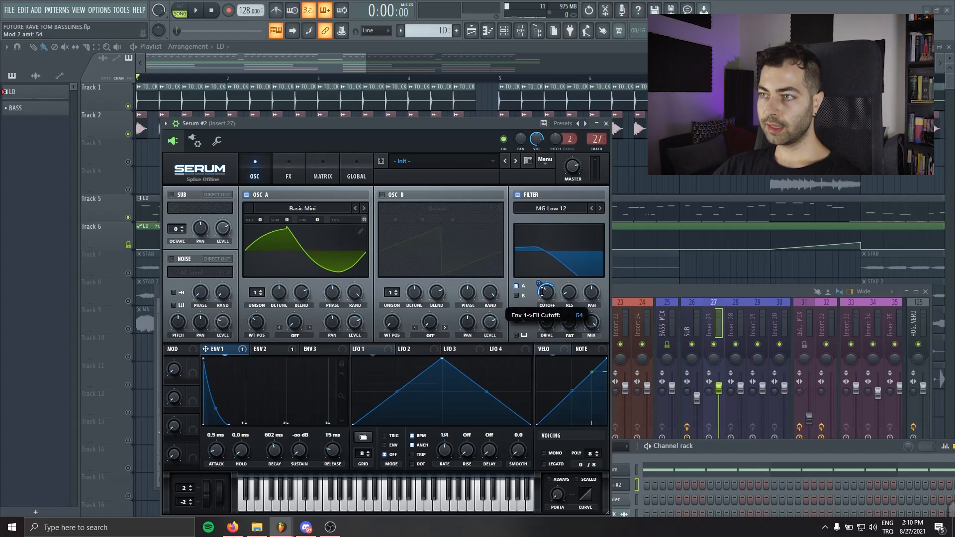
drag(546, 295, 547, 296)
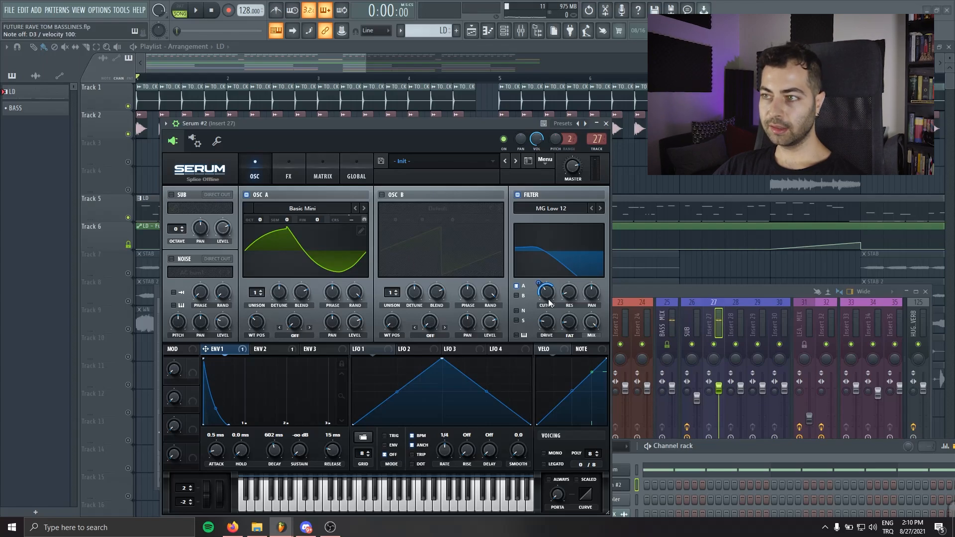
mouse_move(549, 302)
mouse_down()
mouse_move(544, 256)
mouse_move(543, 269)
mouse_up()
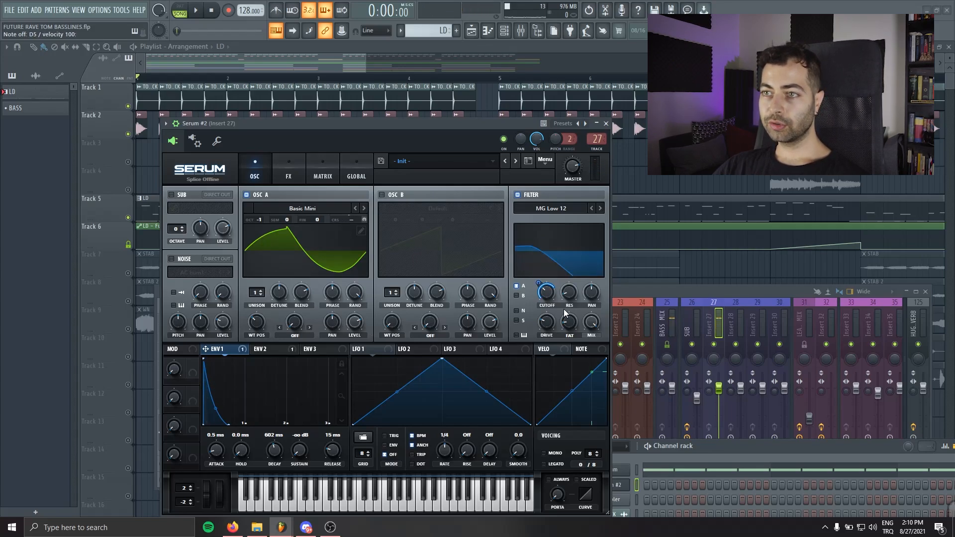
Close Serum and load FabFilter Pro-Q 3 into insert 27's first effect slot.
click(606, 123)
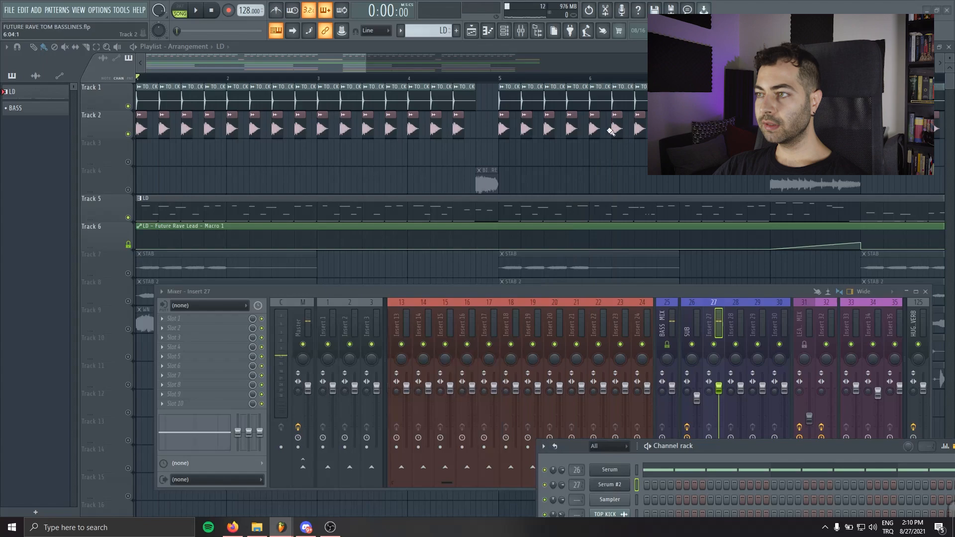
click(174, 319)
click(187, 319)
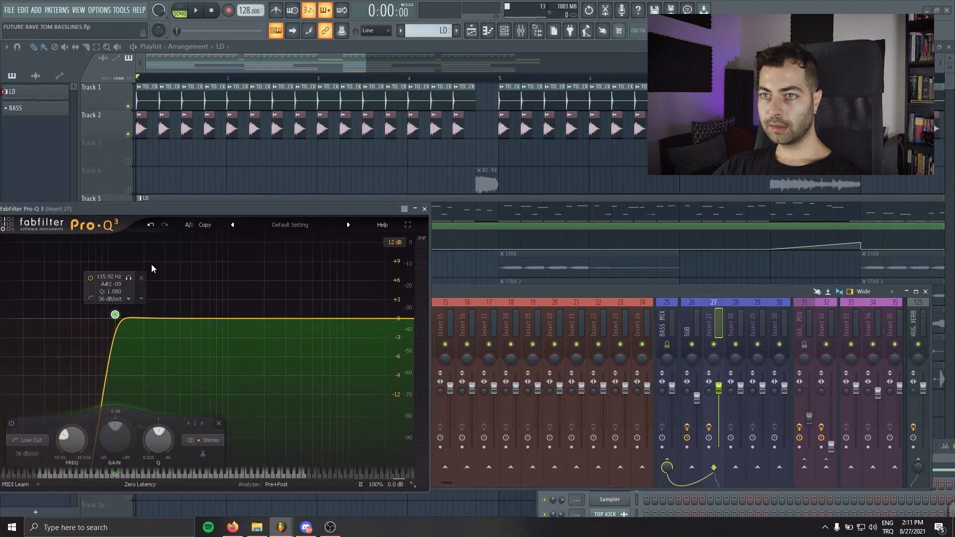
drag(74, 236, 194, 182)
Move the low-cut band up to about 82 Hz and reselect it to steepen the slope.
drag(119, 314, 236, 295)
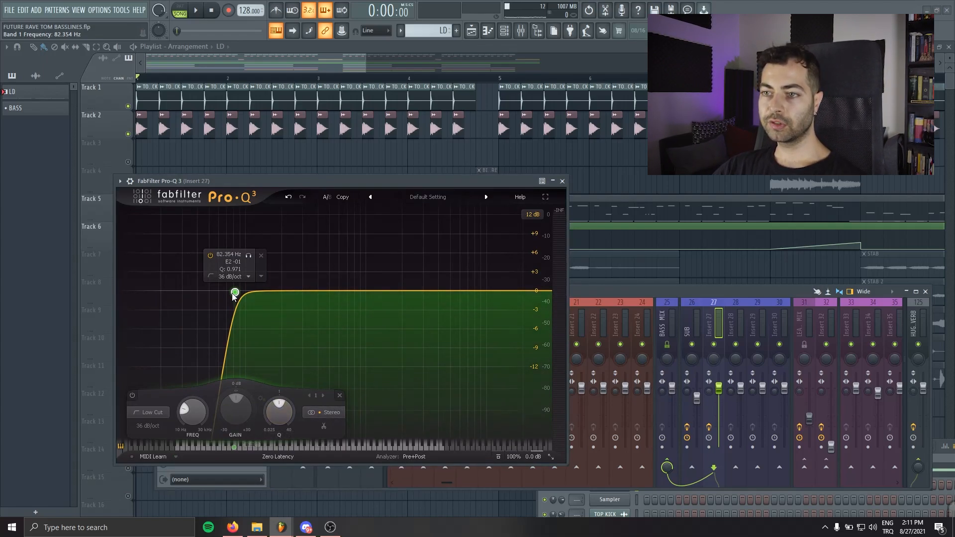
click(299, 426)
click(236, 294)
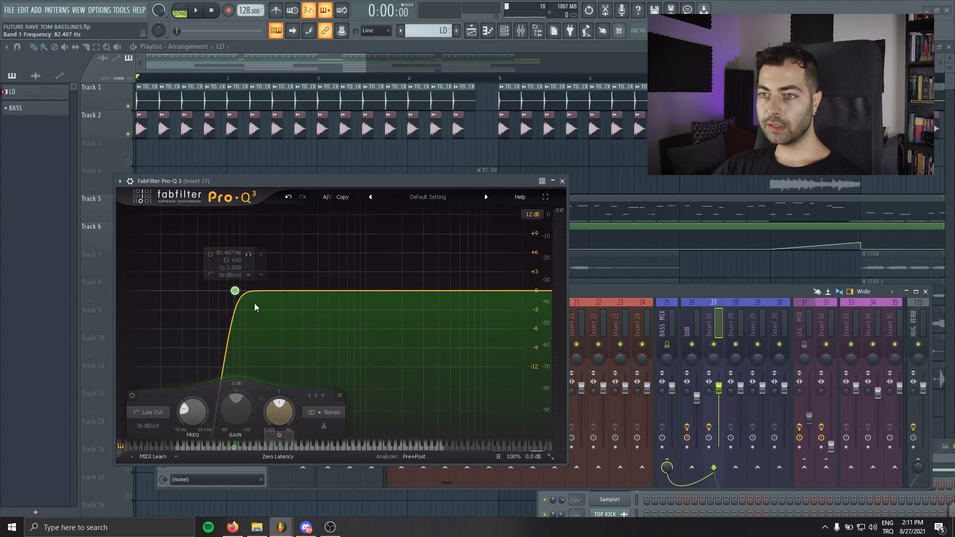
scroll(236, 291, up, 1)
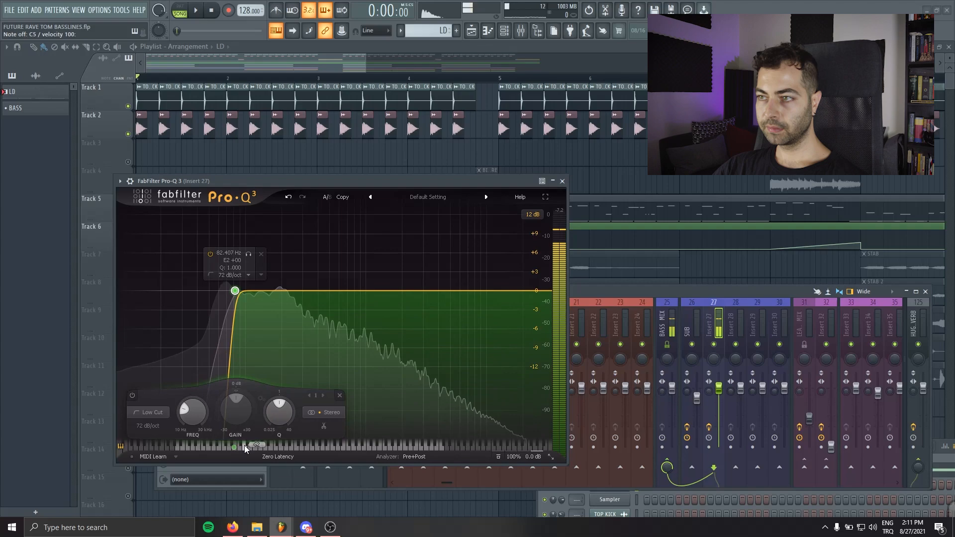
Return to the playlist with the mixer and channel rack shown, briefly playing the song.
key(F5)
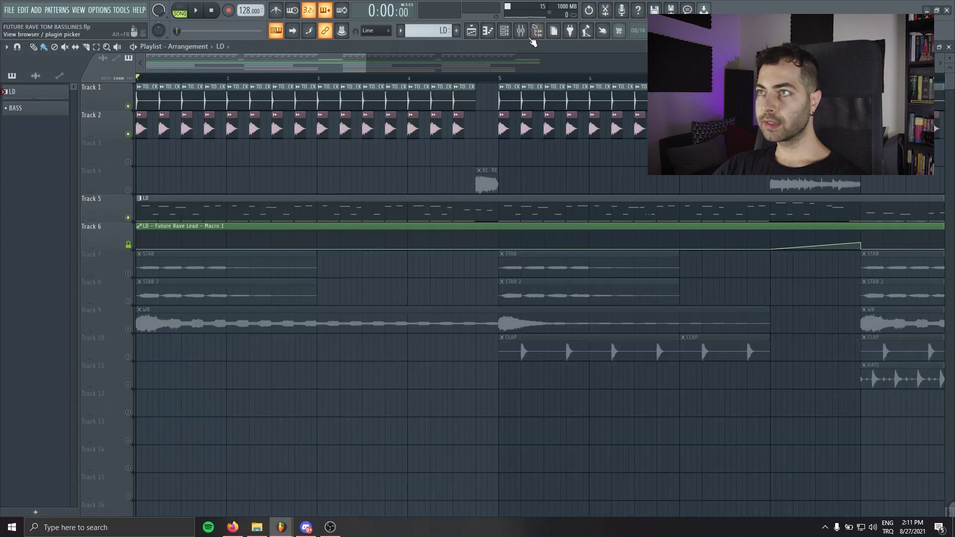
click(523, 31)
key(space)
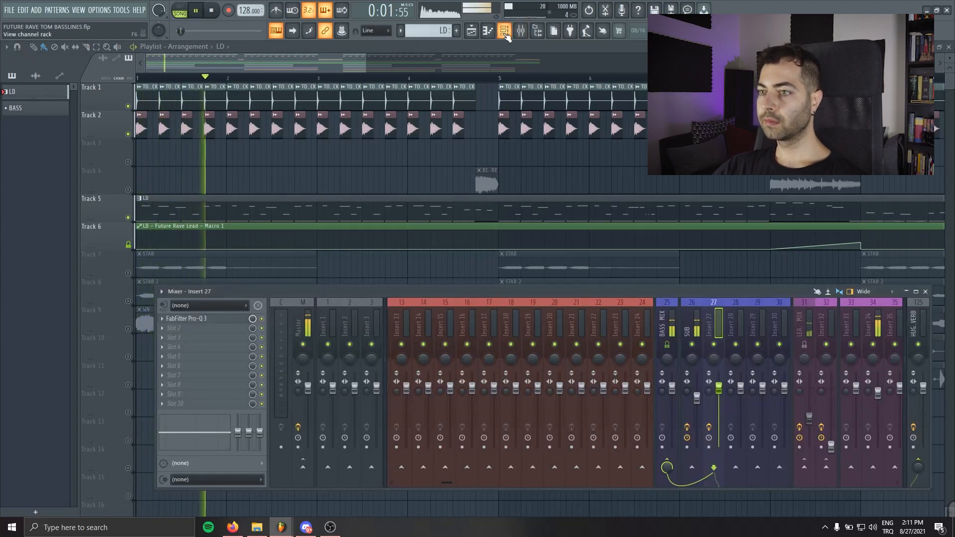
click(505, 35)
key(space)
Raise the channel rack above the mixer and open Serum #2's piano roll.
mouse_move(735, 446)
mouse_down()
mouse_move(446, 462)
mouse_move(329, 244)
mouse_up()
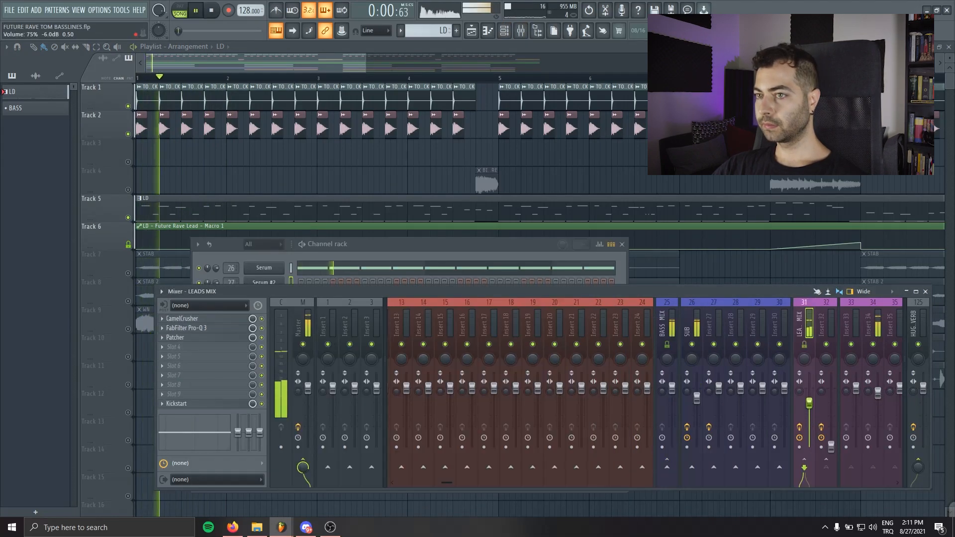
click(405, 243)
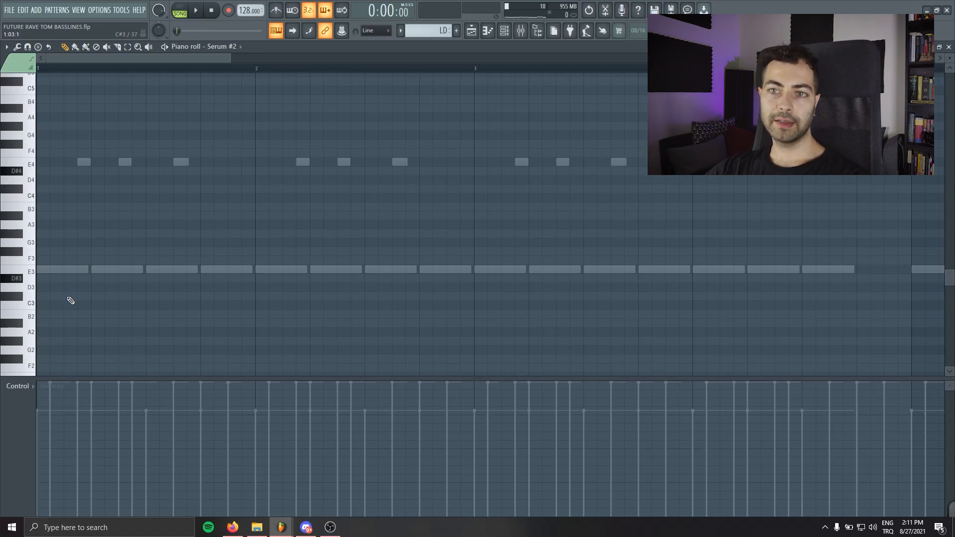
Draw a run of E4 notes in the first bar, auditioning and removing one along the way.
click(39, 270)
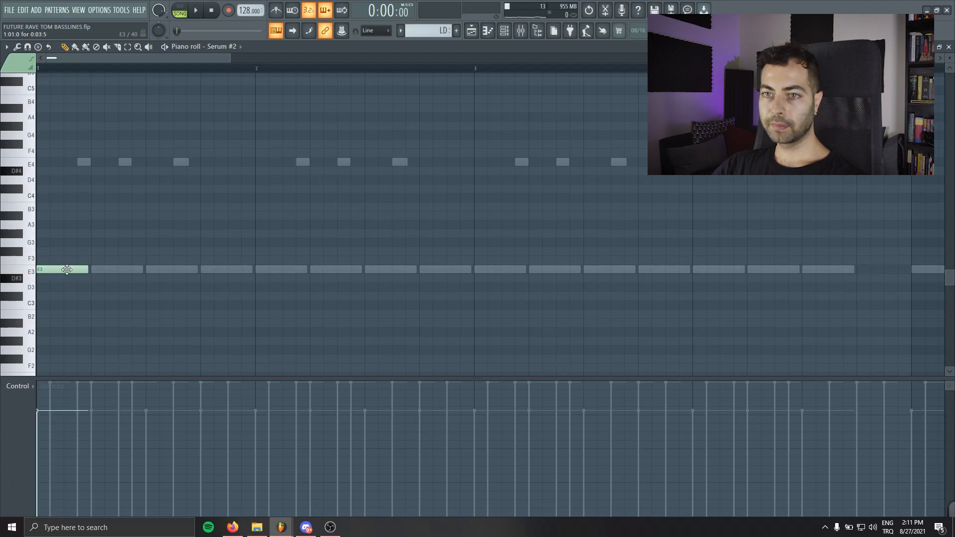
drag(66, 270, 67, 163)
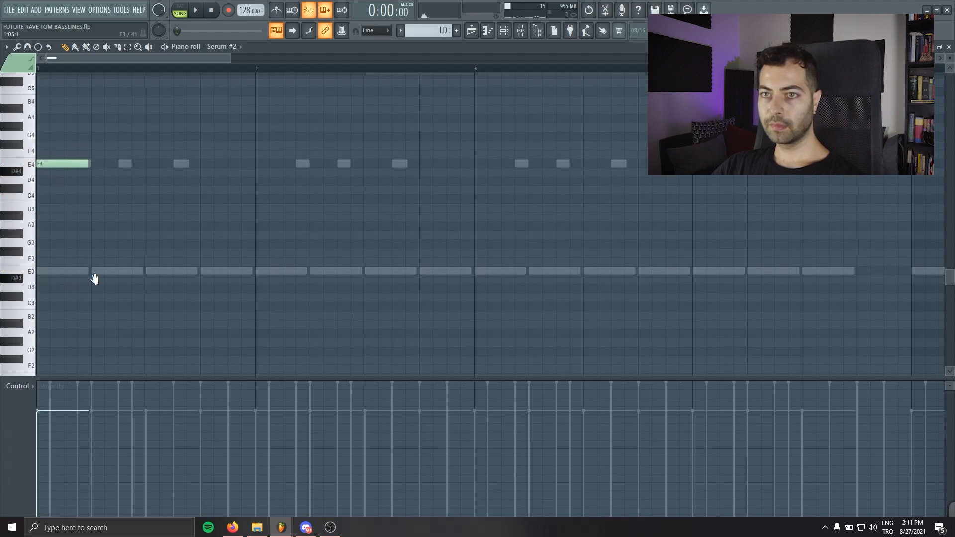
scroll(77, 330, up, 3)
key(space)
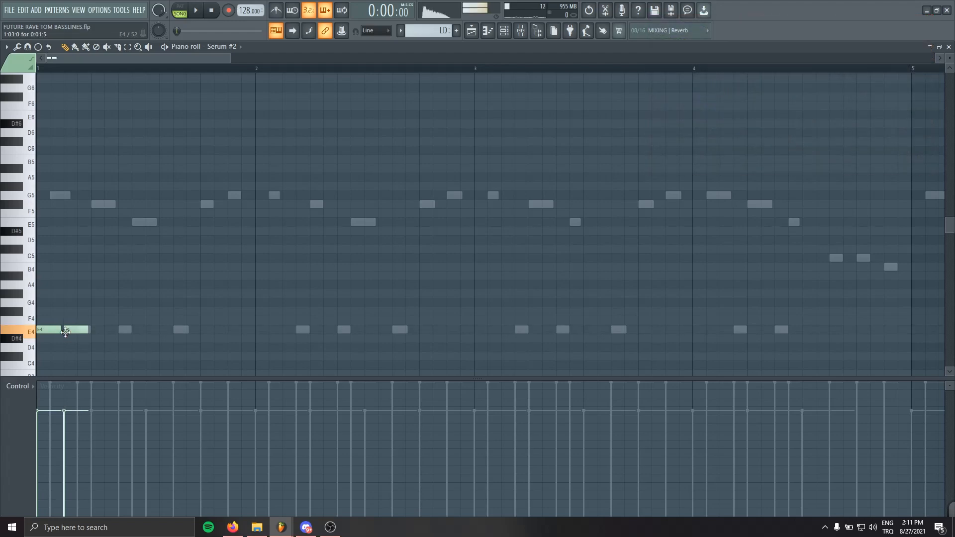
click(75, 329)
click(105, 330)
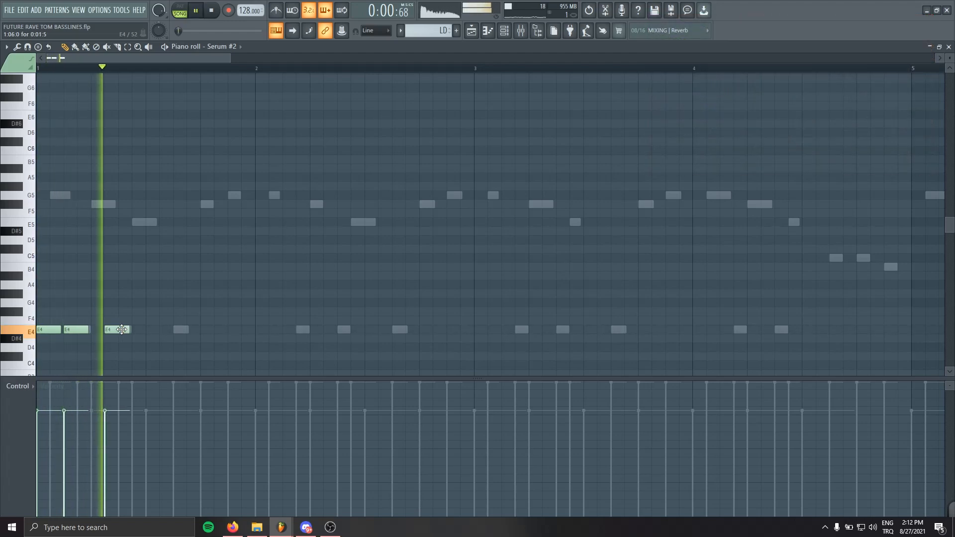
key(space)
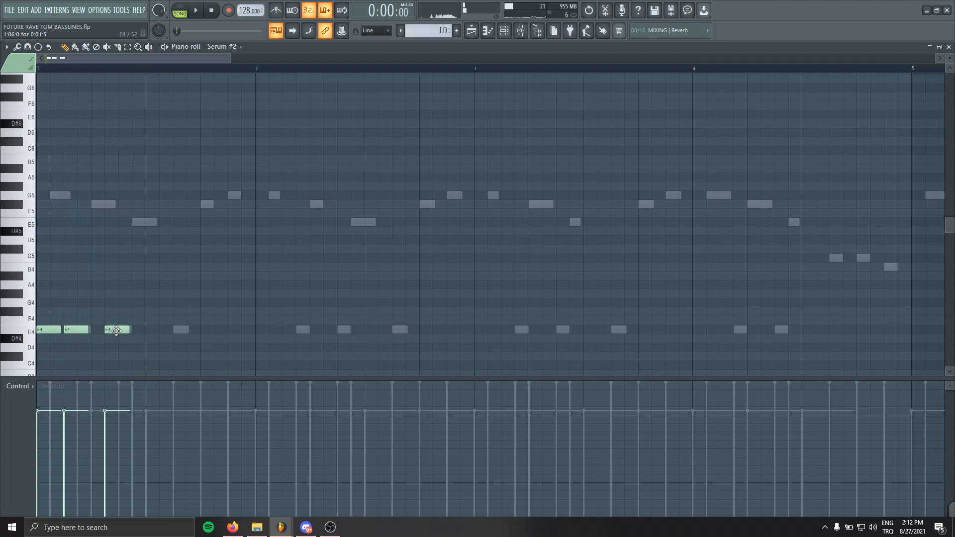
key(space)
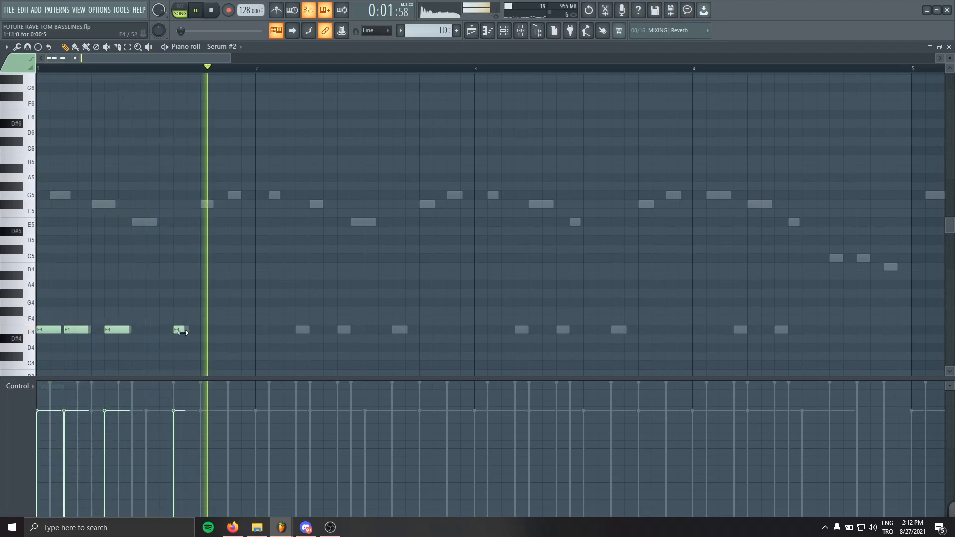
click(178, 330)
key(space)
click(148, 329)
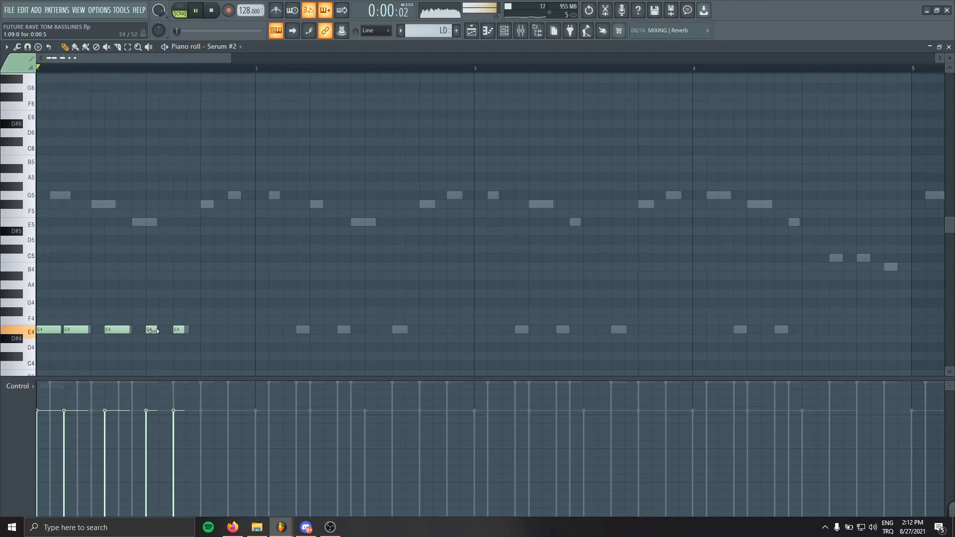
key(space)
key(space)
key(space)
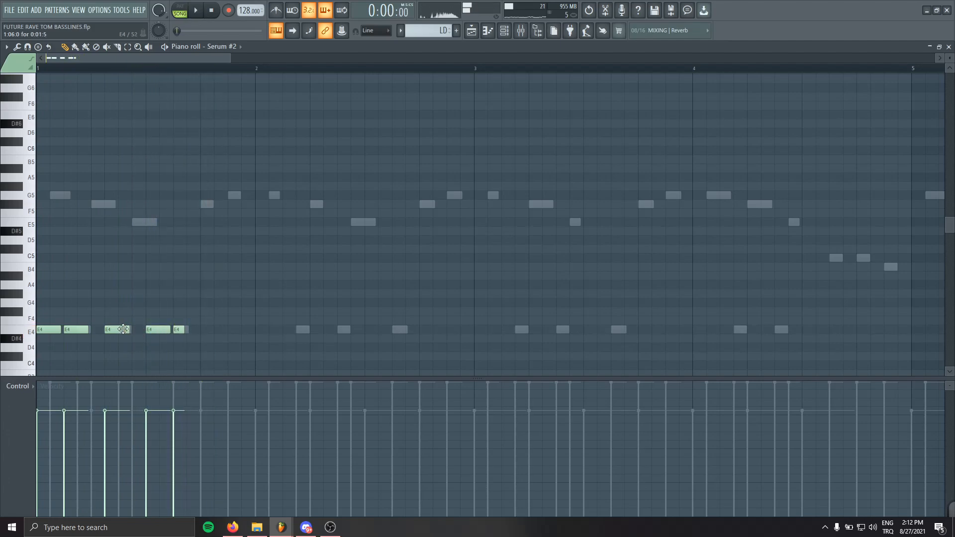
right_click(110, 329)
key(space)
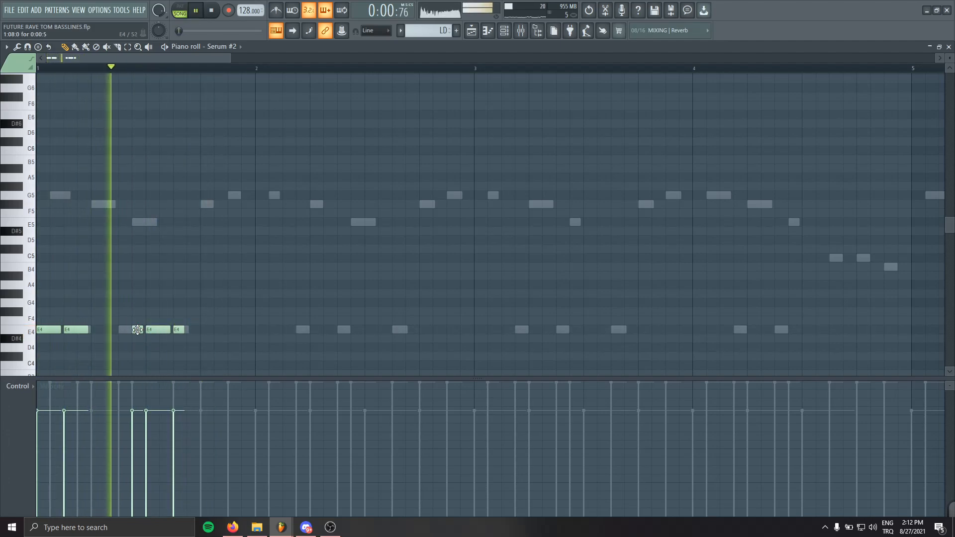
key(space)
Add an E5 note before bar 2 and rework the last E4 notes while replaying the bar.
drag(232, 199, 233, 220)
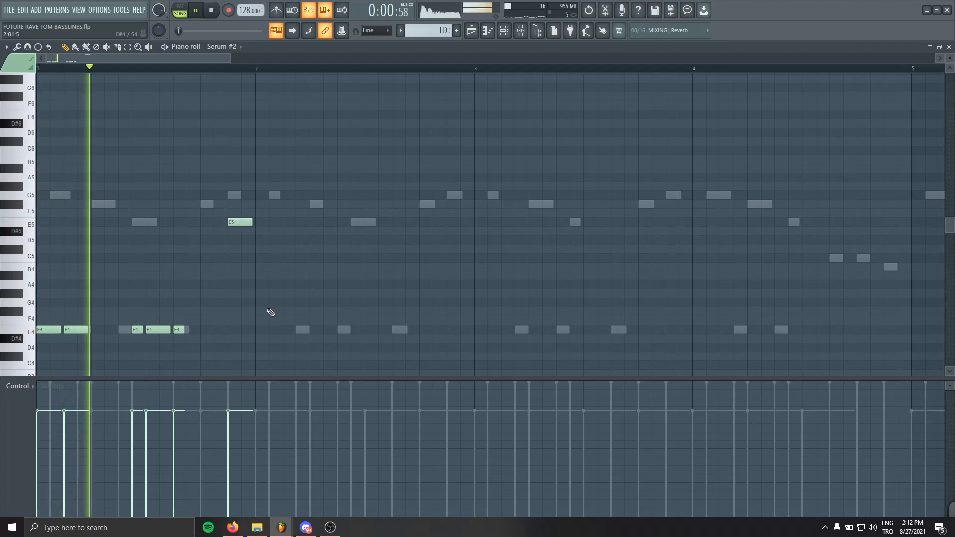
key(space)
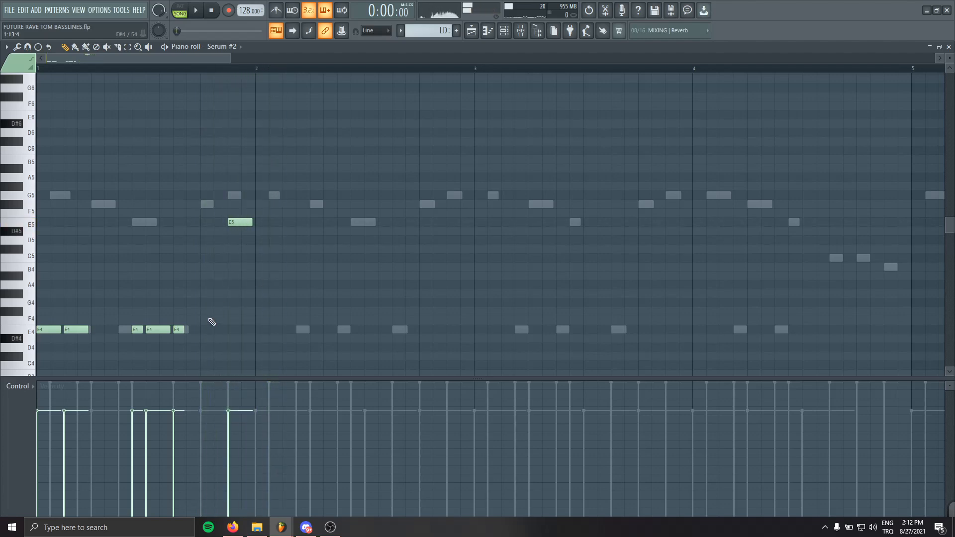
click(219, 330)
key(space)
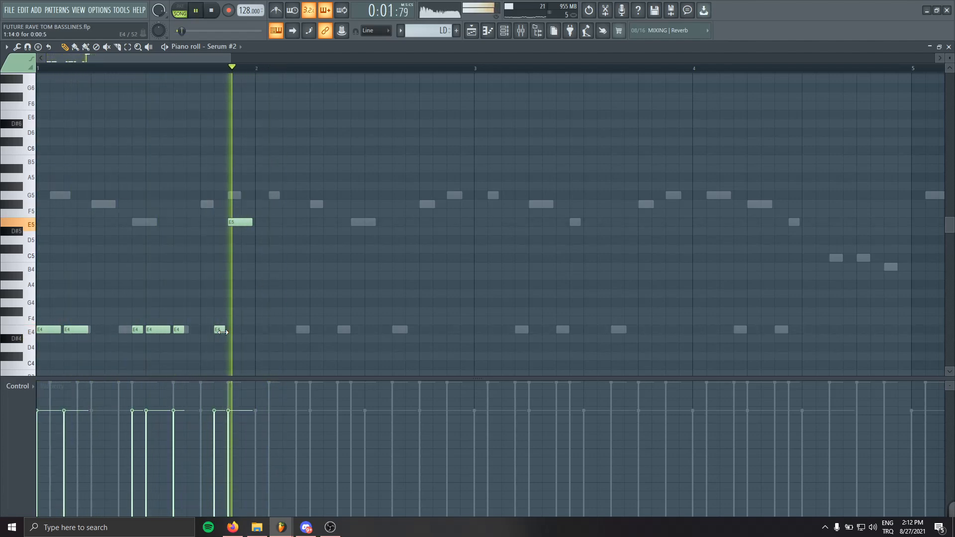
drag(223, 331, 208, 331)
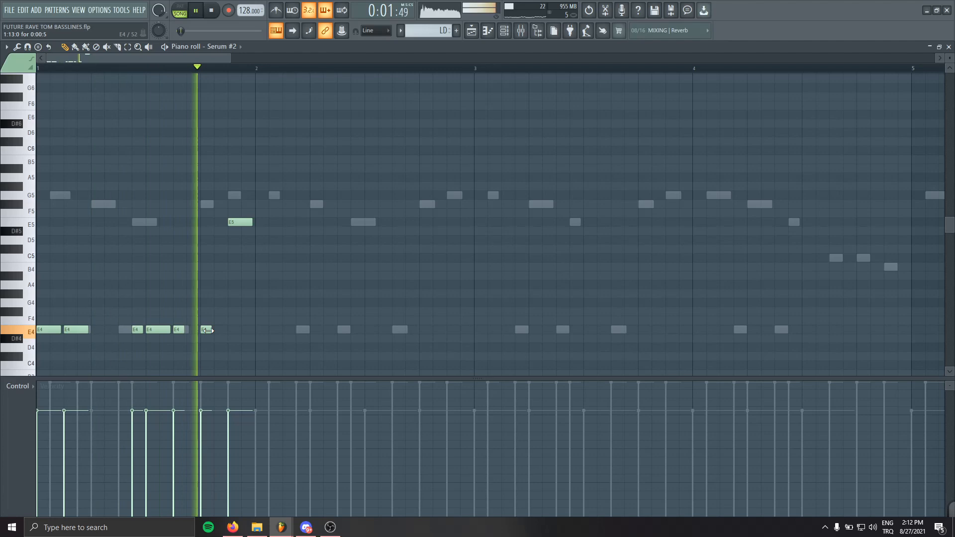
right_click(209, 330)
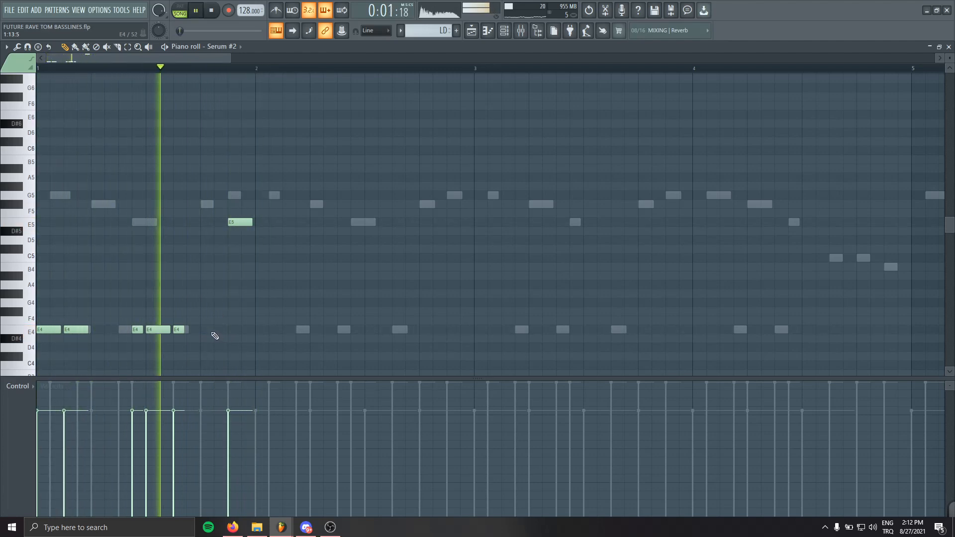
click(206, 330)
drag(215, 328, 224, 329)
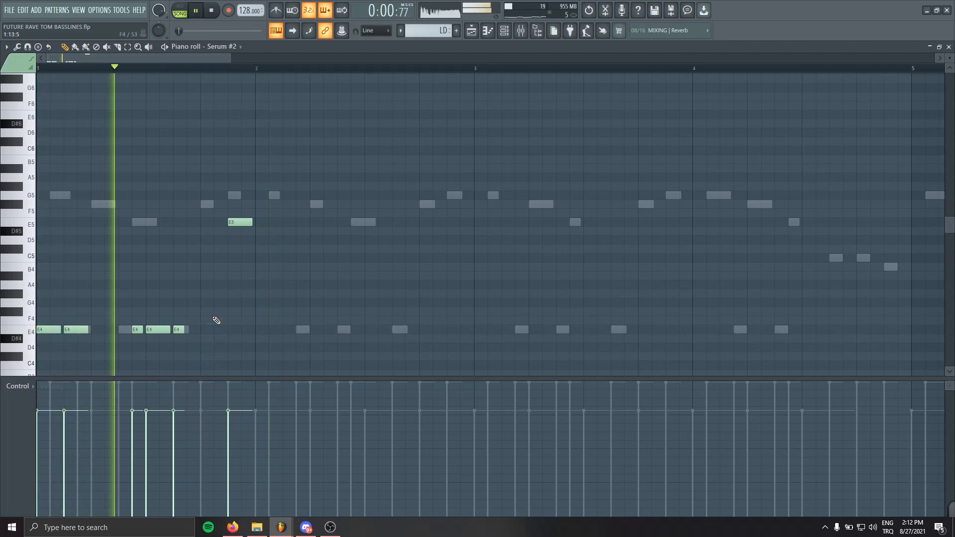
right_click(213, 330)
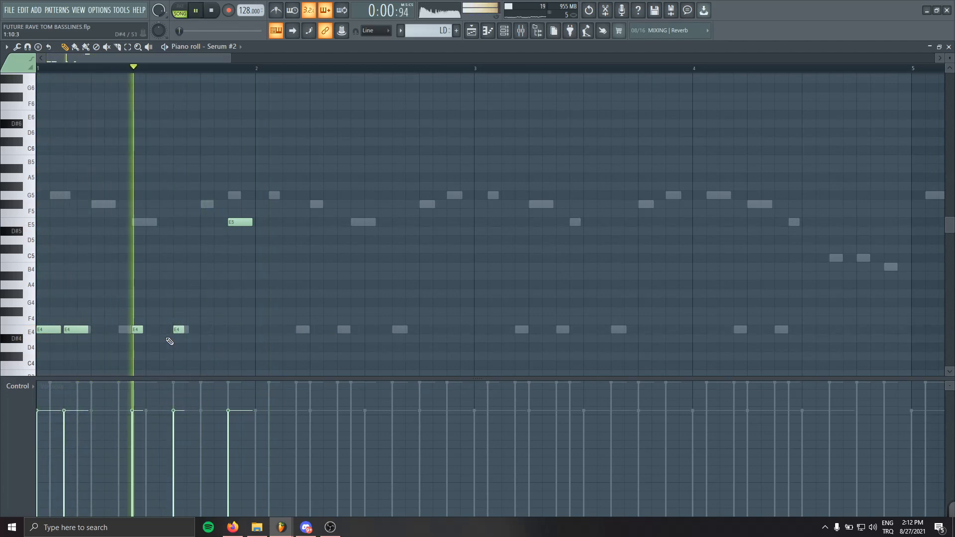
key(space)
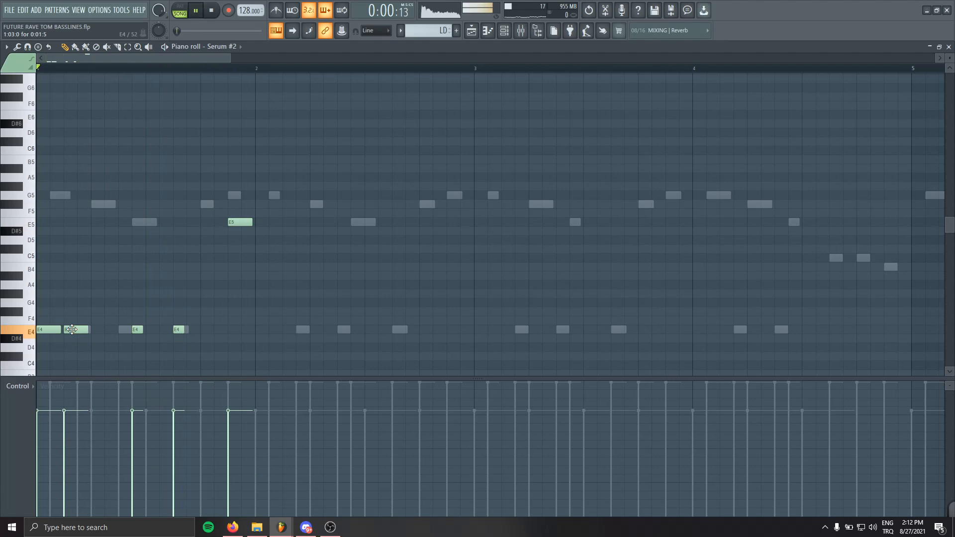
key(space)
key(space)
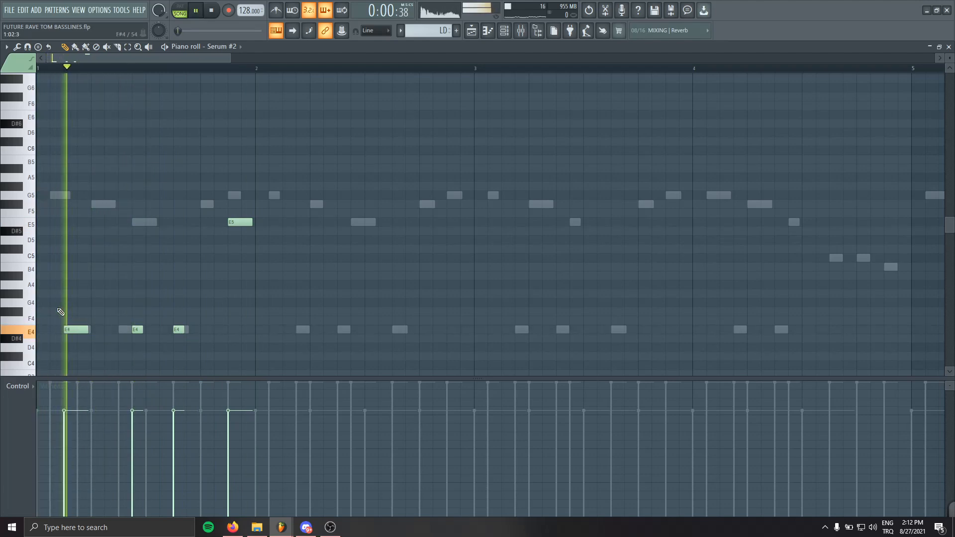
key(space)
Undo the note deletions to restore the E4 notes and box-select the first bar's notes.
key(space)
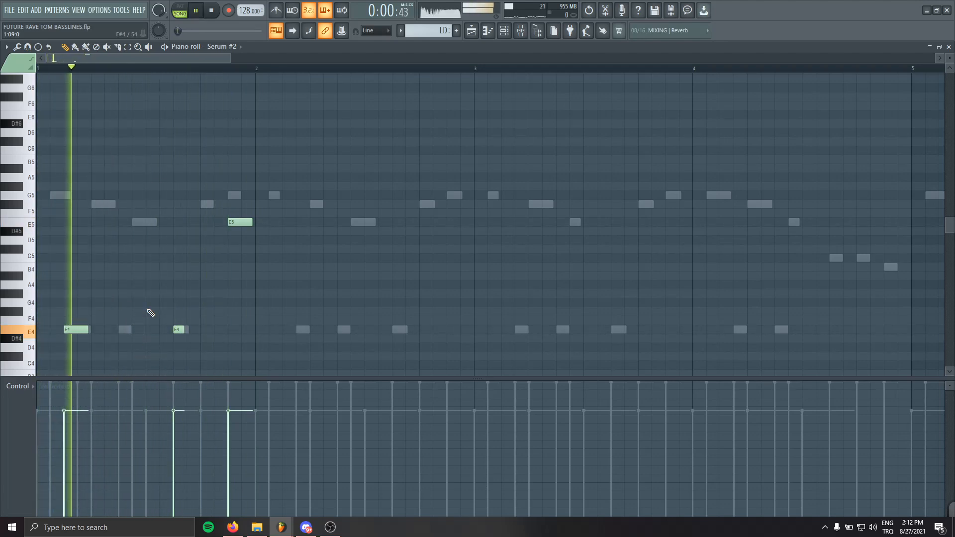
key(space)
key(ctrl+z)
key(space)
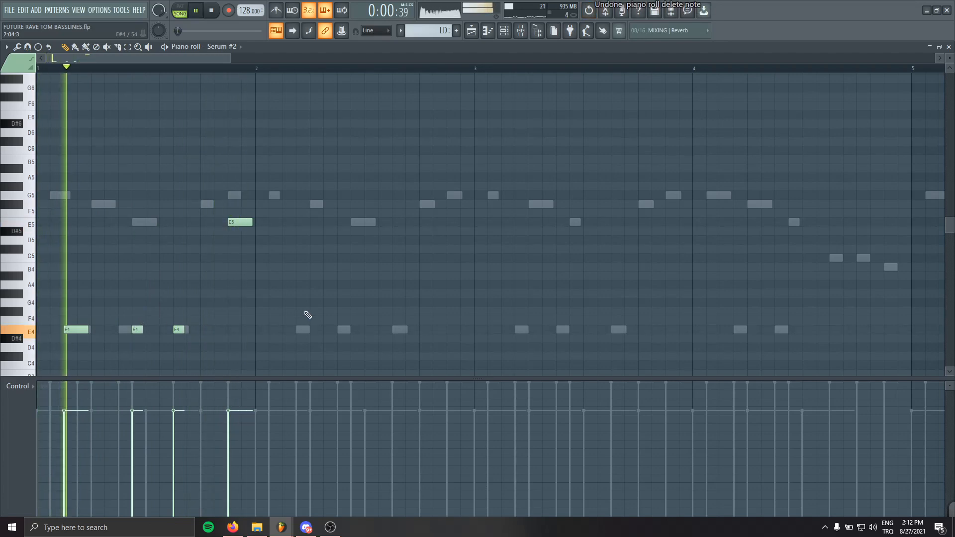
key(space)
drag(286, 203, 51, 385)
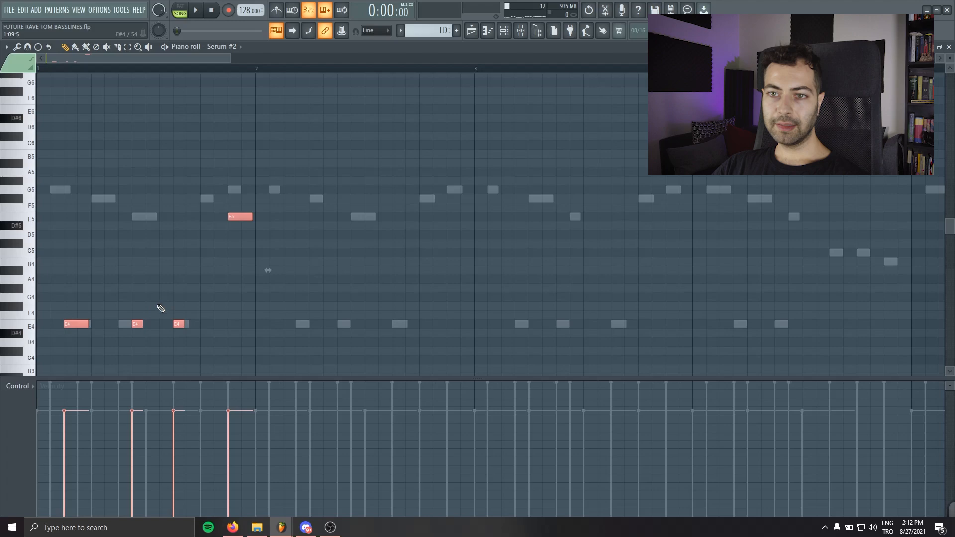
Copy the first bar's notes into the following bars, undoing a stray note.
drag(74, 327, 299, 334)
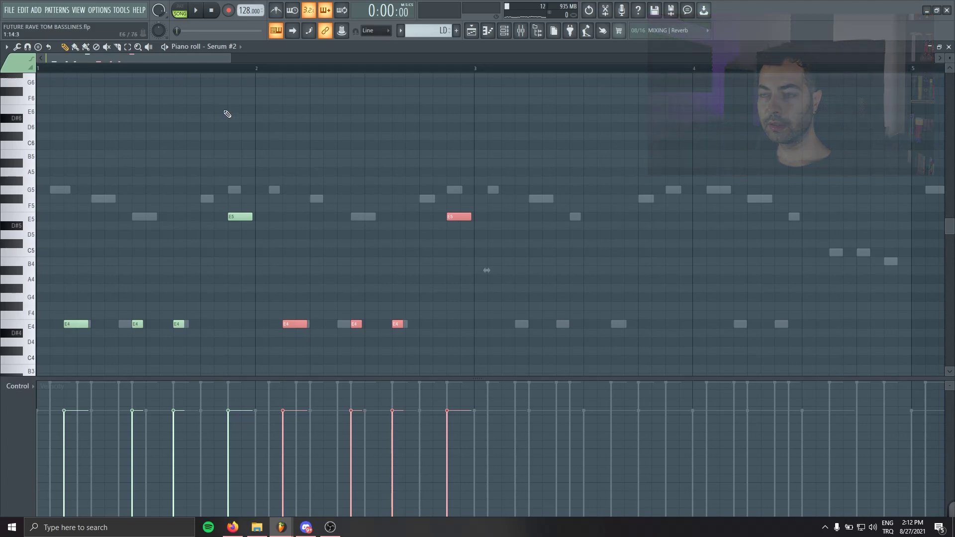
key(space)
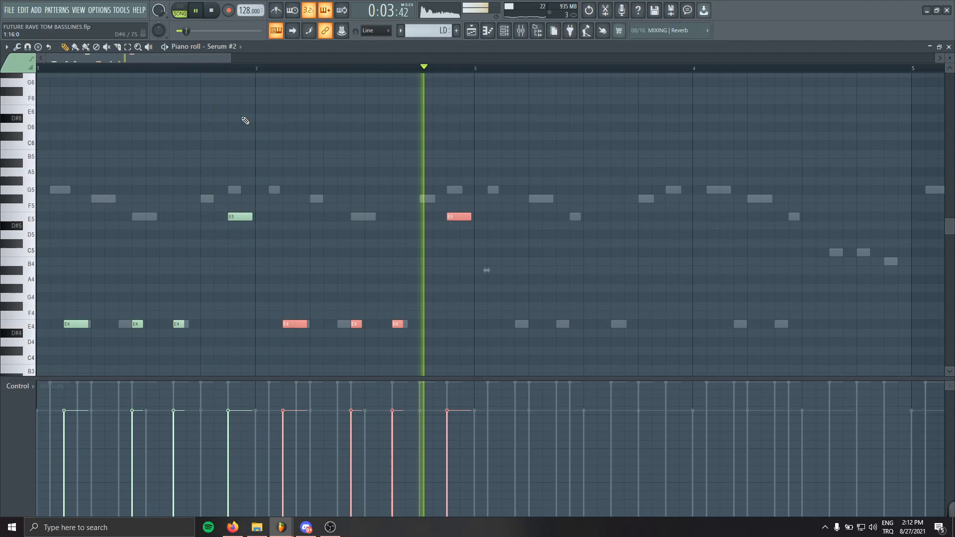
drag(294, 324, 513, 324)
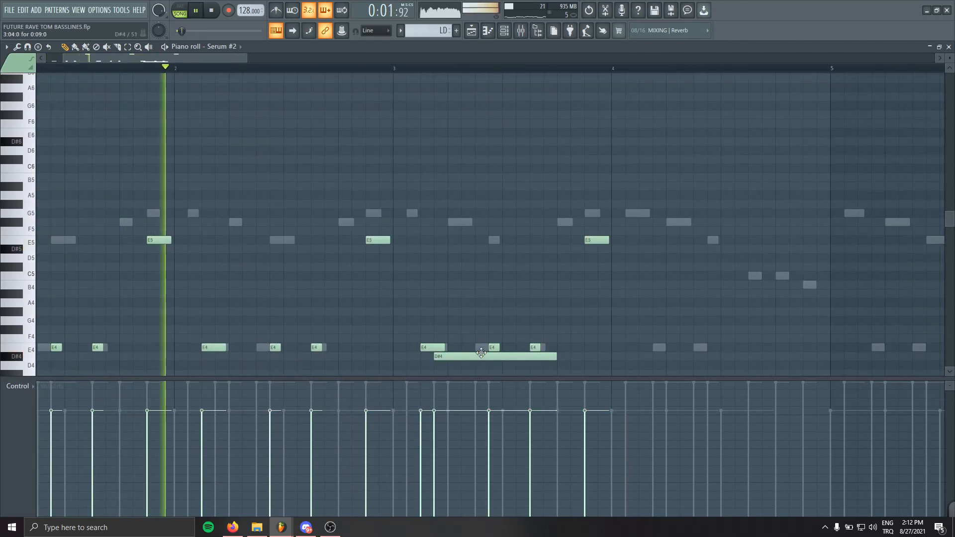
key(ctrl+z)
scroll(614, 314, down, 3)
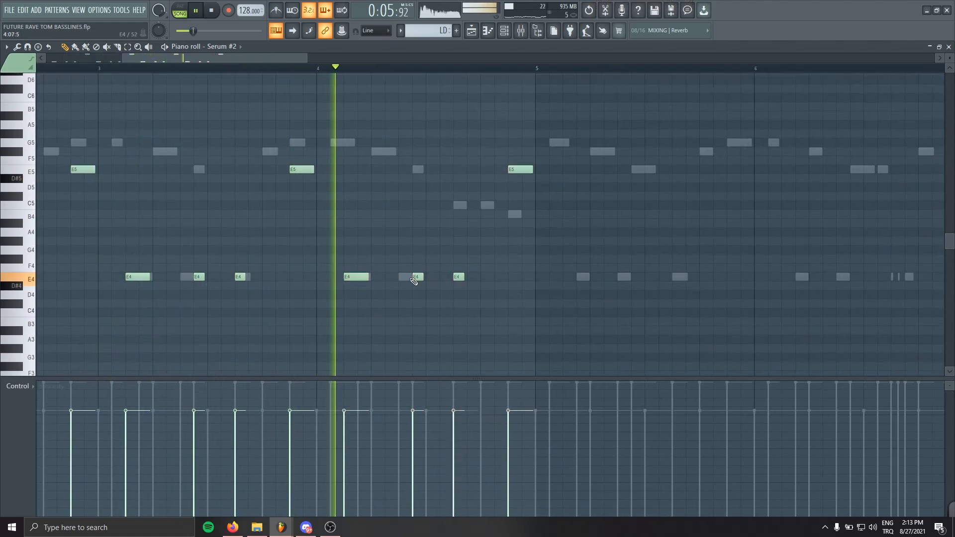
scroll(417, 298, down, 2)
key(space)
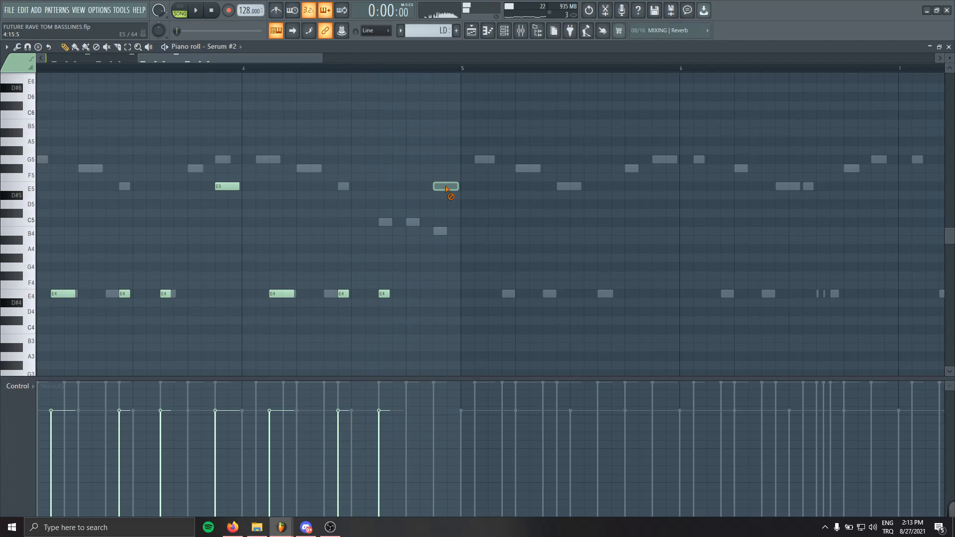
Rework the E4 and E5 notes around bars 4-5, lengthening one and erasing the short ones.
drag(446, 186, 410, 189)
right_click(419, 187)
click(411, 293)
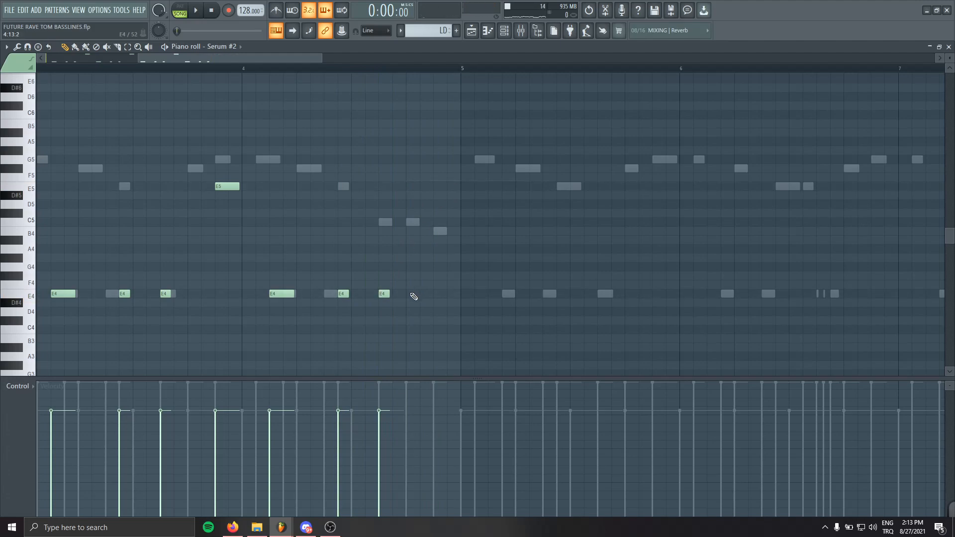
click(258, 73)
key(space)
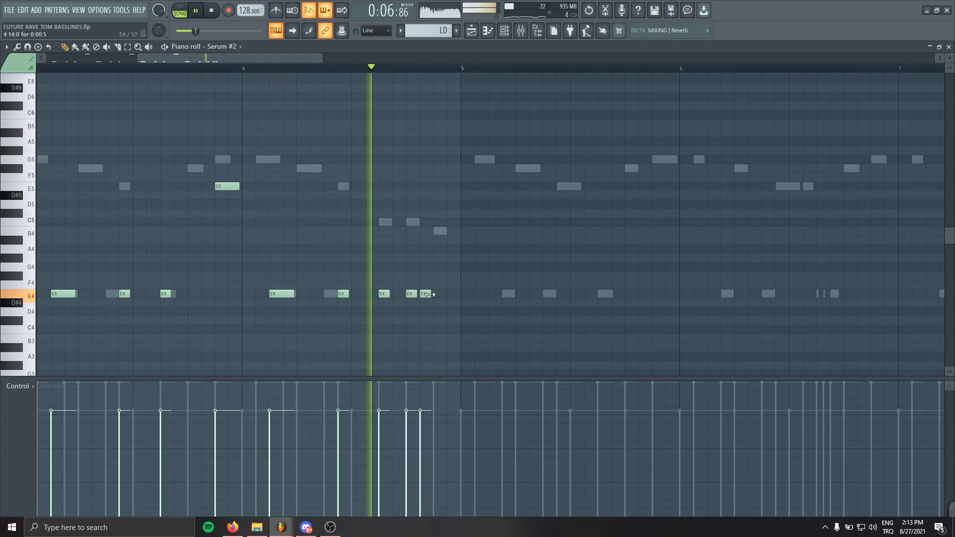
click(426, 294)
drag(441, 294, 457, 294)
key(space)
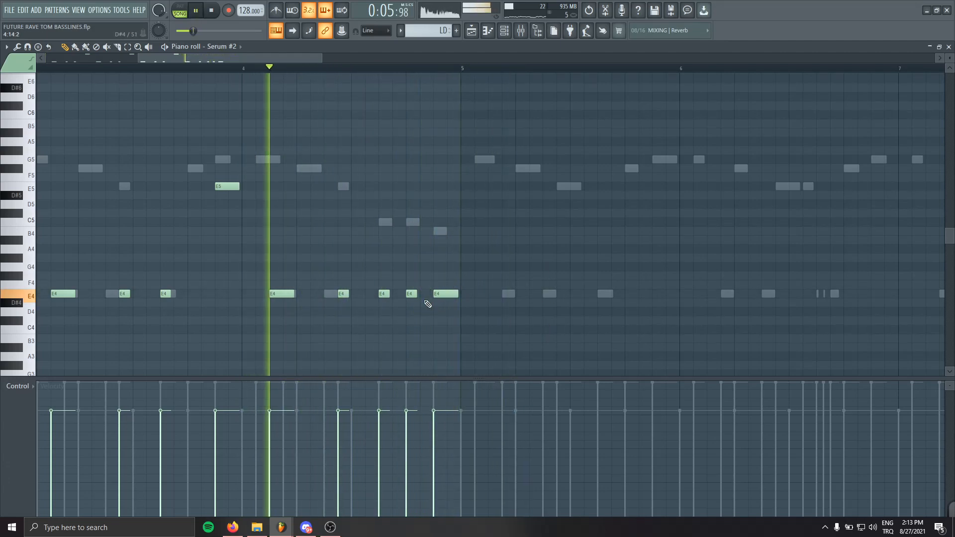
right_click(424, 294)
right_click(410, 294)
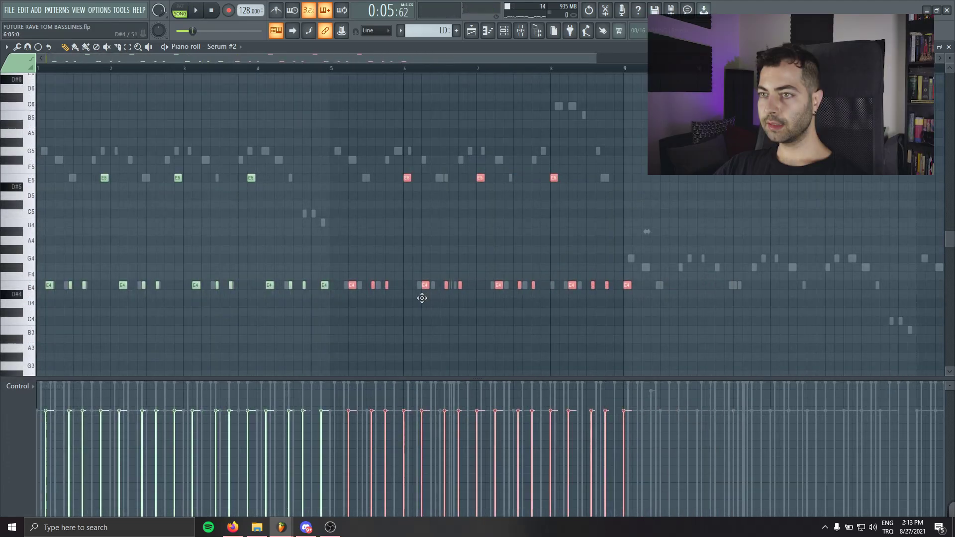
drag(422, 299, 418, 300)
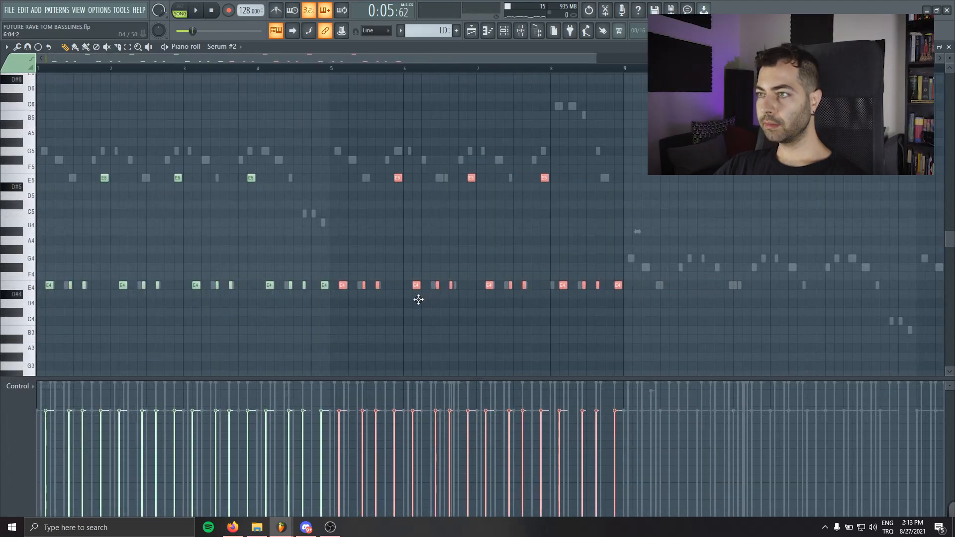
Erase stray notes after bar 8, duplicate the whole pattern with Ctrl+B, and close the piano roll.
right_click(618, 286)
right_click(597, 286)
right_click(583, 286)
key(ctrl+a)
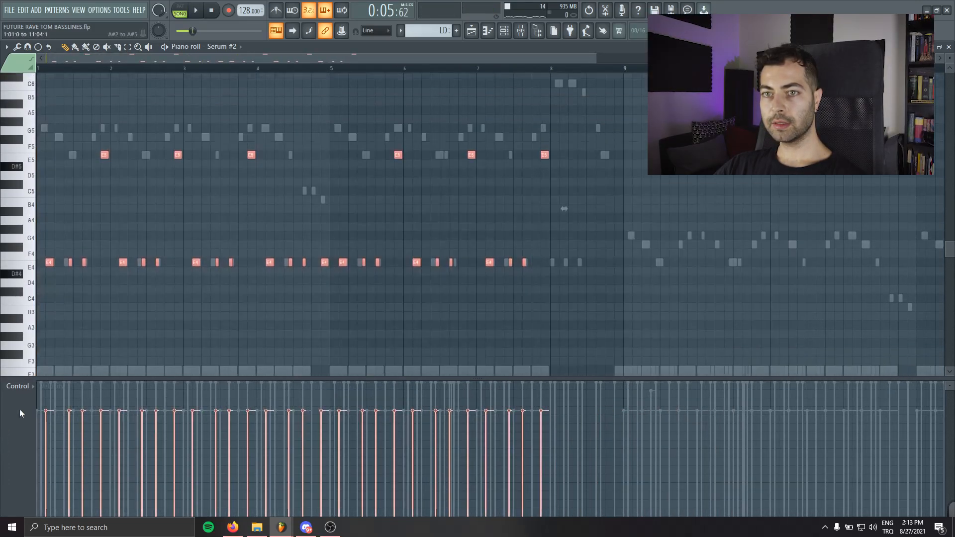
key(ctrl+b)
key(space)
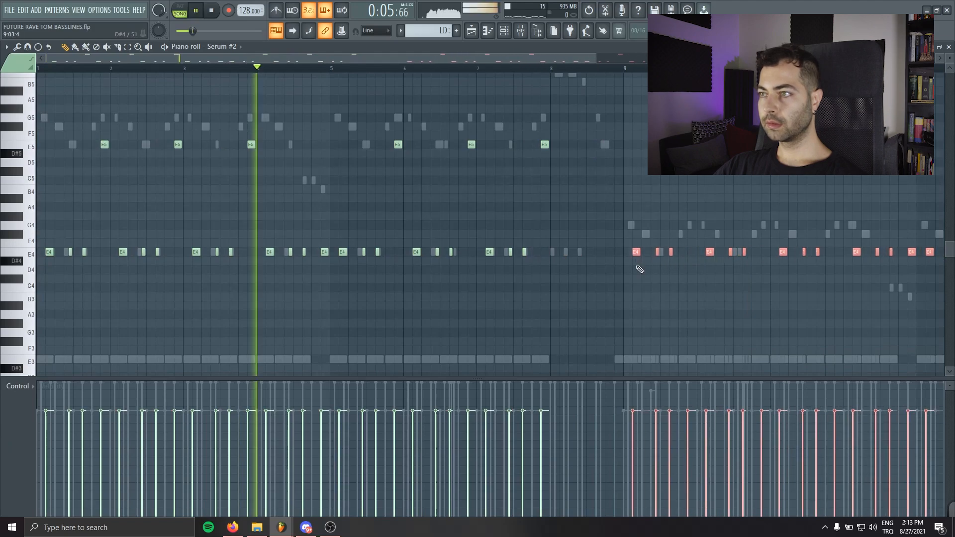
key(F7)
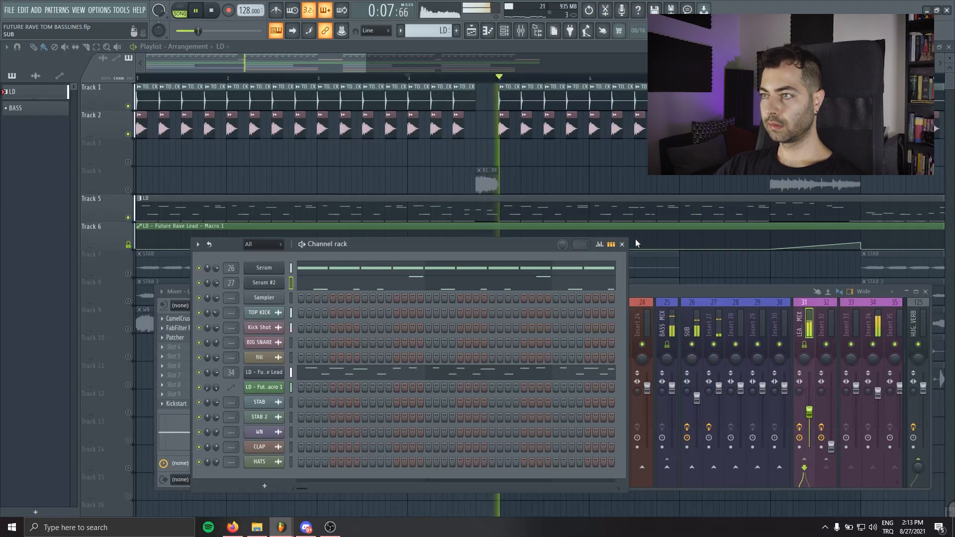
Close the channel rack and select insert 27 in the mixer with playback running.
click(626, 244)
click(718, 388)
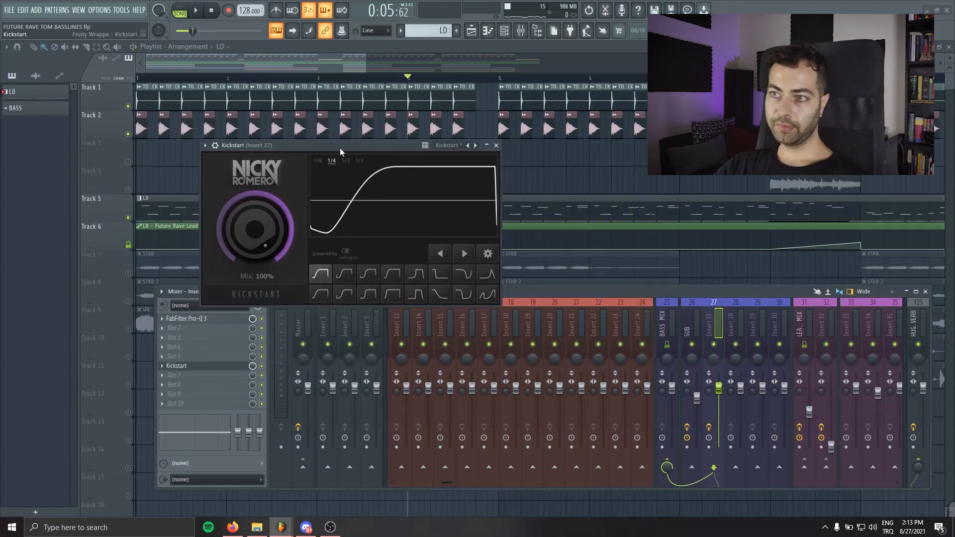
drag(329, 153, 411, 132)
key(space)
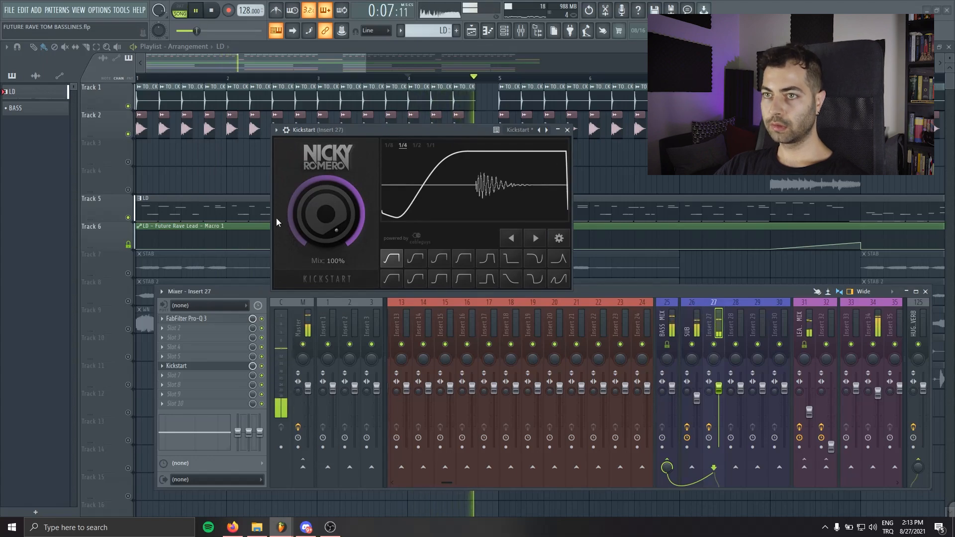
Cycle back to the playlist, close the Kickstart window and reopen the mixer.
key(F9)
key(F7)
key(F5)
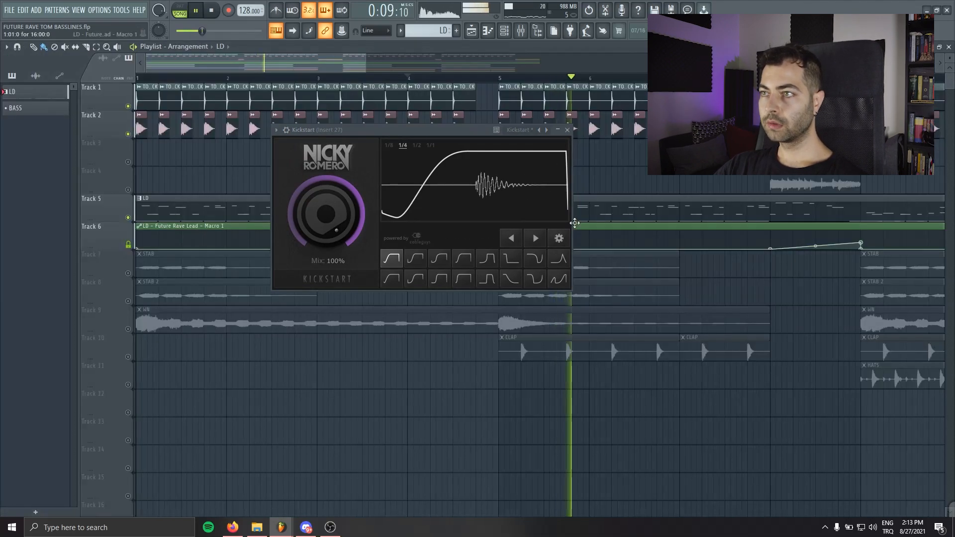
key(Escape)
key(F9)
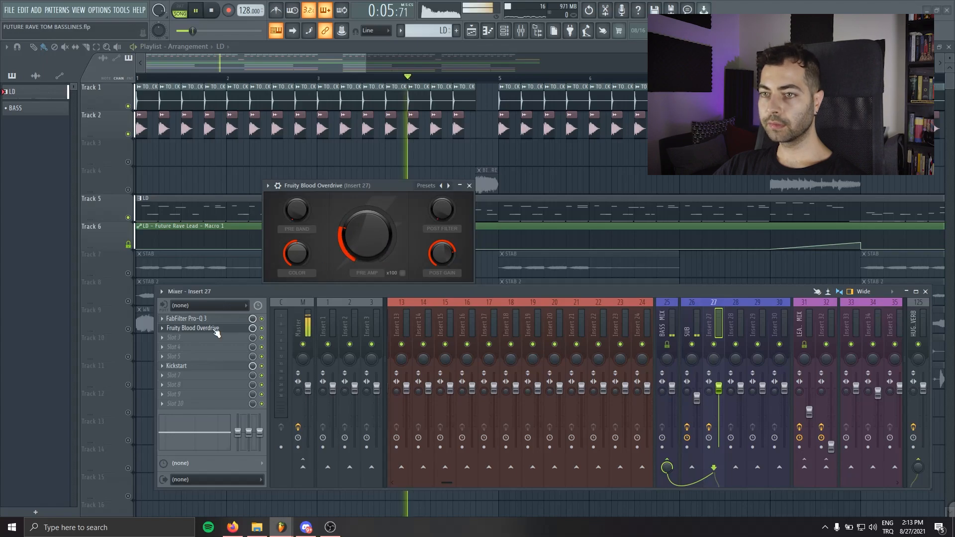
scroll(215, 333, up, 1)
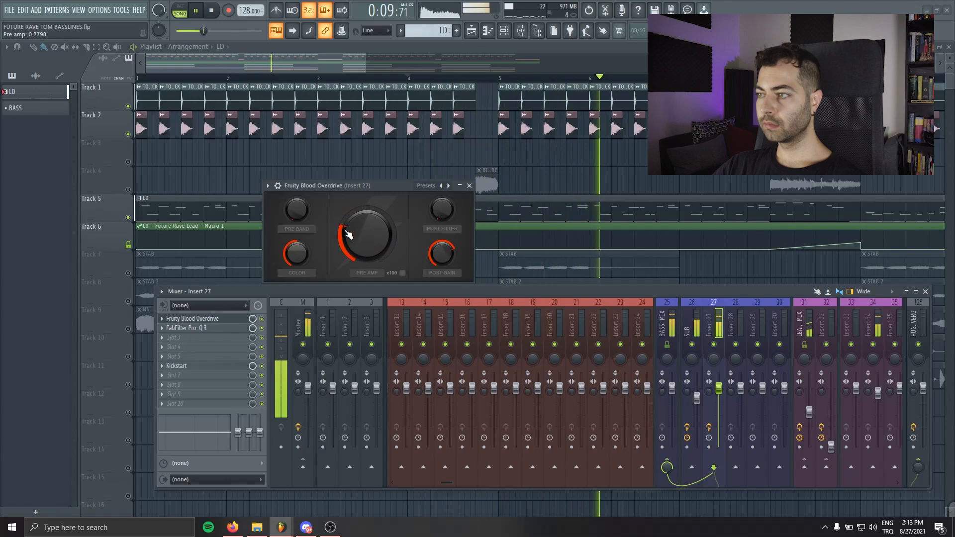
Switch the mixer selection between insert 27 and the LEADS MIX insert to compare their effects.
click(811, 412)
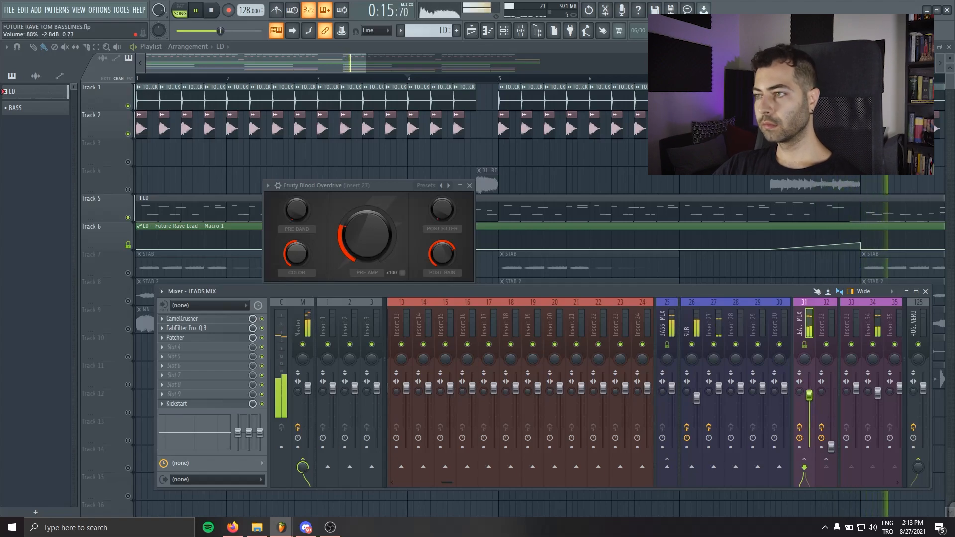
click(720, 389)
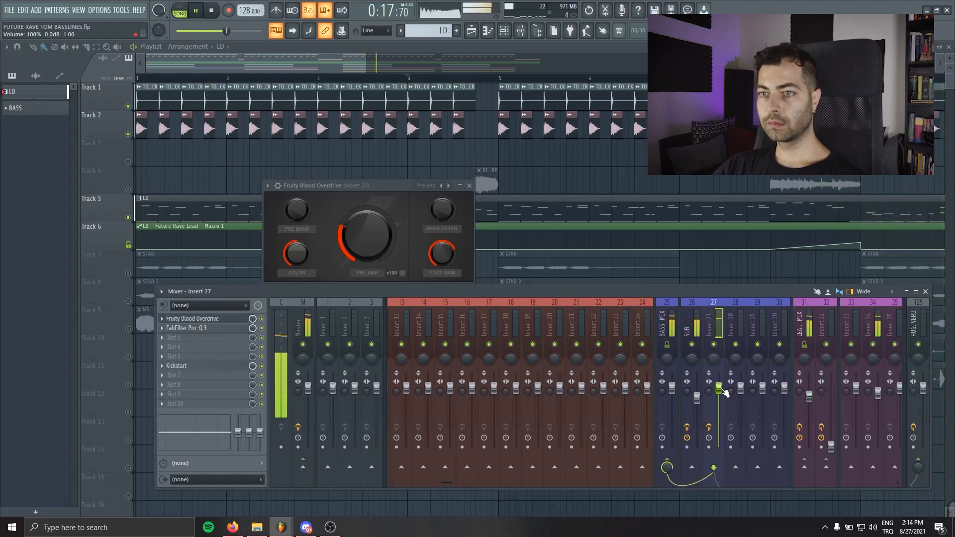
click(812, 400)
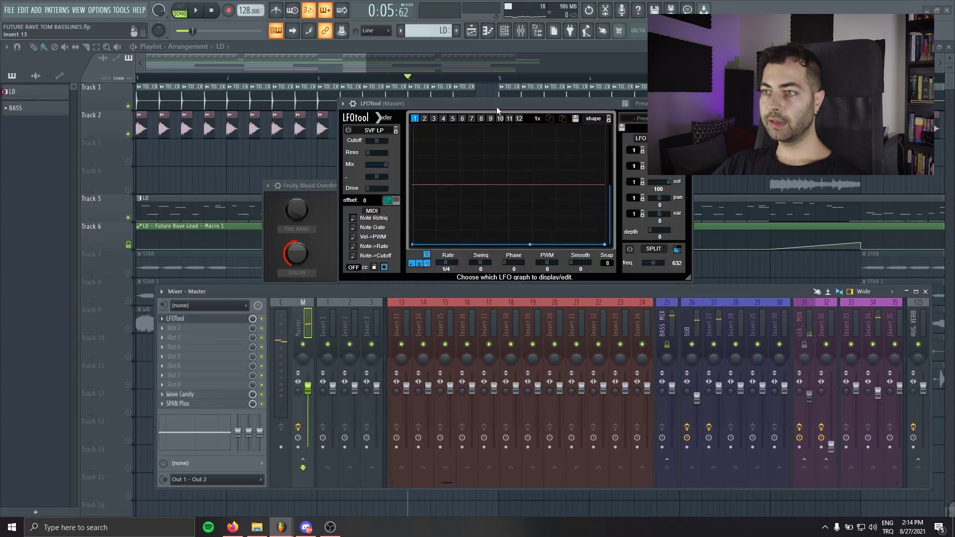
Move the LFOTool window aside, start playback and select insert 27's effects.
drag(496, 103, 683, 114)
key(space)
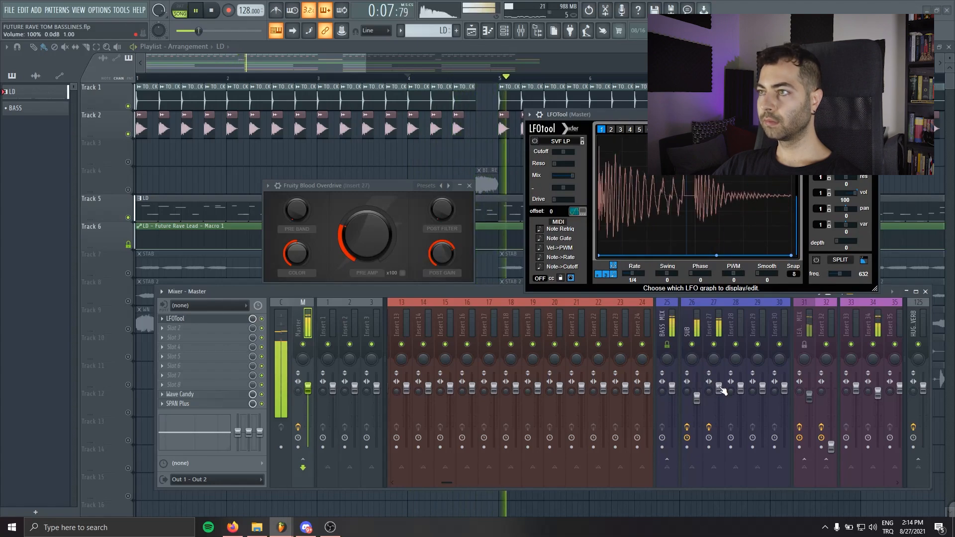
click(714, 399)
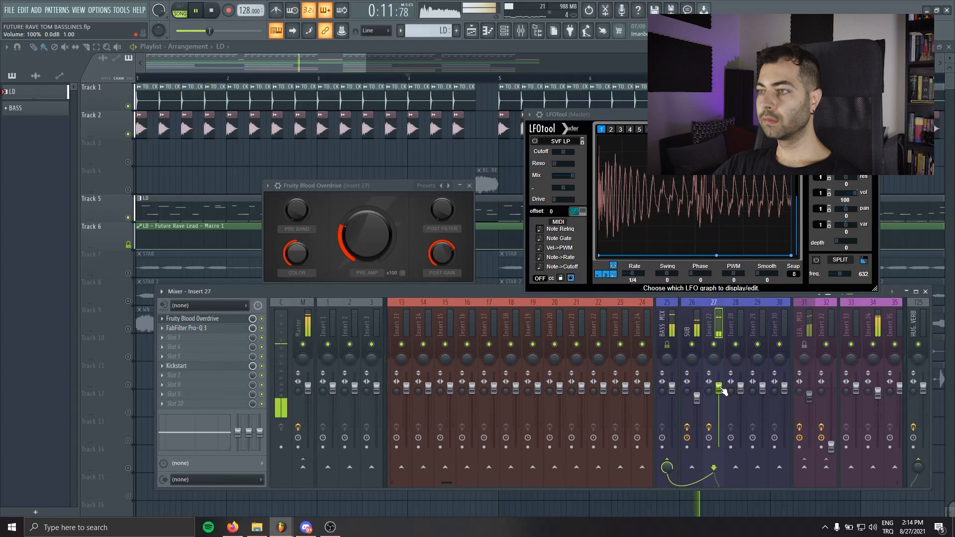
Audition a trial high-cut band in insert 27's Pro-Q 3, swept between about 384 and 515 Hz.
click(187, 328)
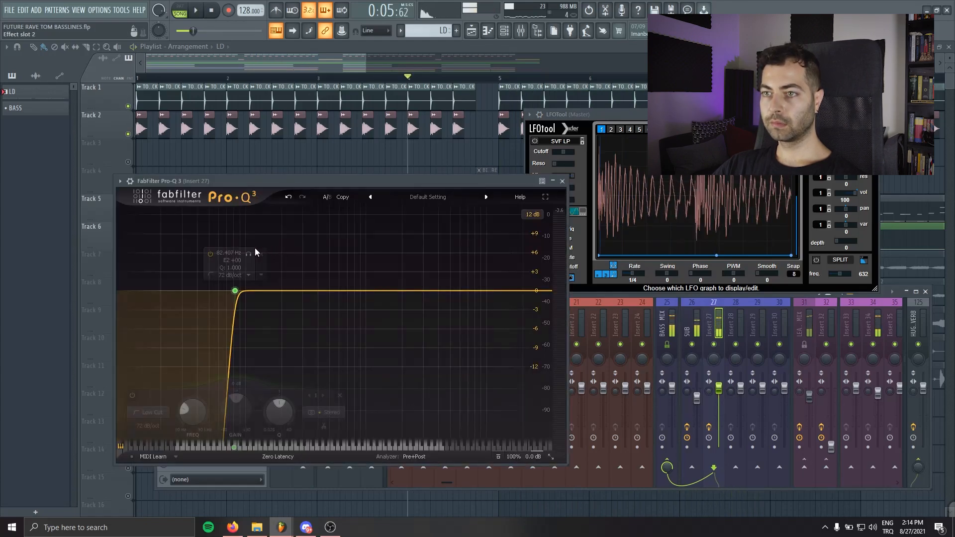
mouse_move(543, 295)
mouse_down()
mouse_move(393, 305)
mouse_move(398, 324)
mouse_up()
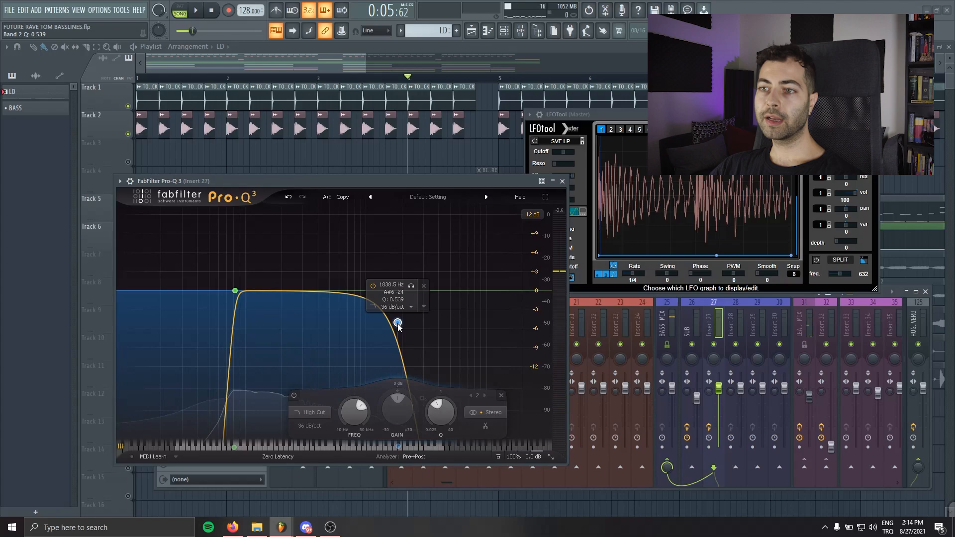
drag(398, 324, 308, 295)
key(space)
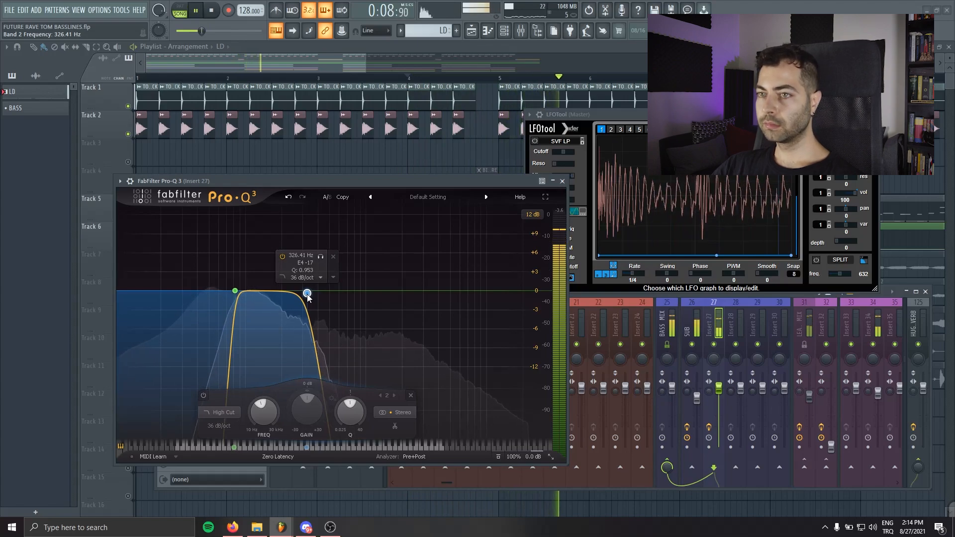
drag(308, 295, 331, 297)
Disable and then delete the high-cut band, leaving only the steep low cut.
right_click(332, 297)
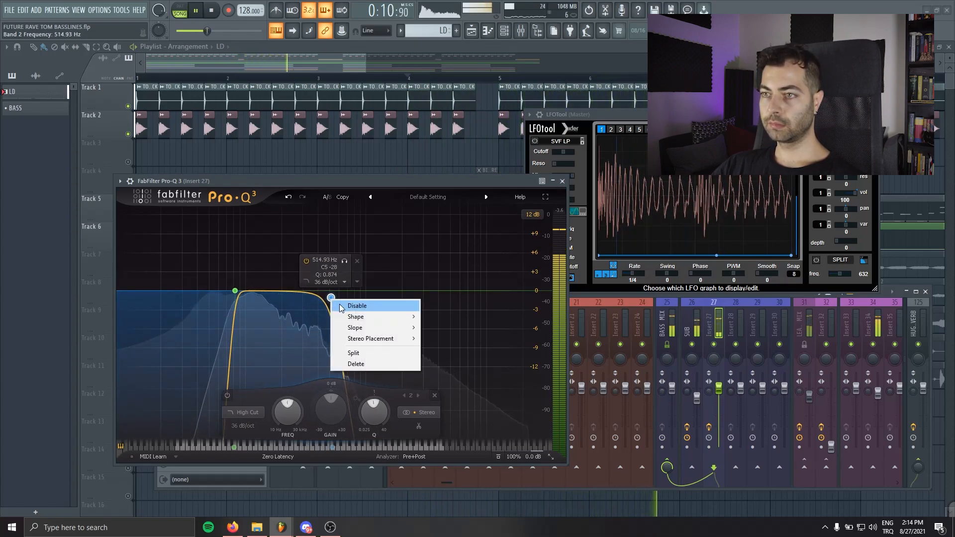
click(342, 305)
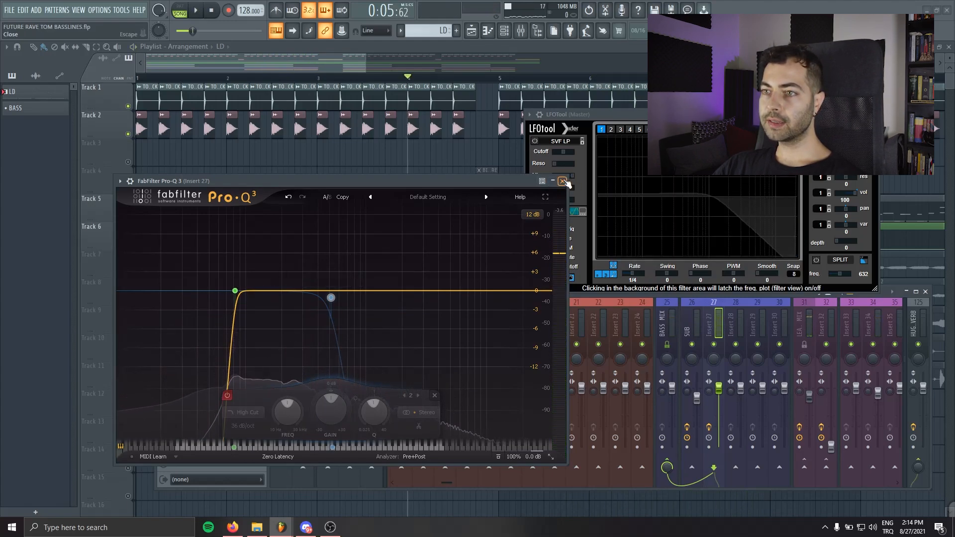
right_click(330, 291)
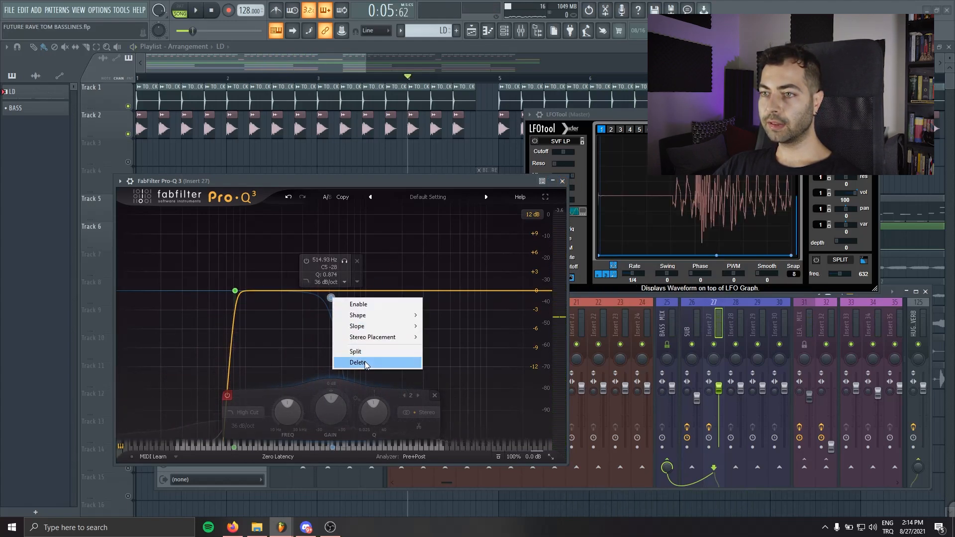
click(365, 361)
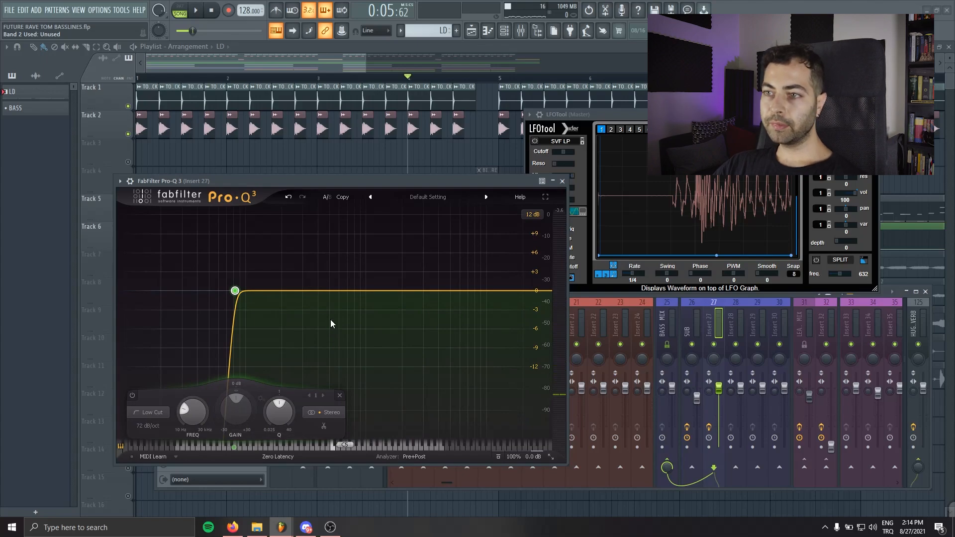
Add a bell dip of about -5 dB near 450 Hz and sweep it soloed up toward 500 Hz.
double_click(330, 321)
drag(330, 321, 325, 337)
scroll(326, 339, up, 3)
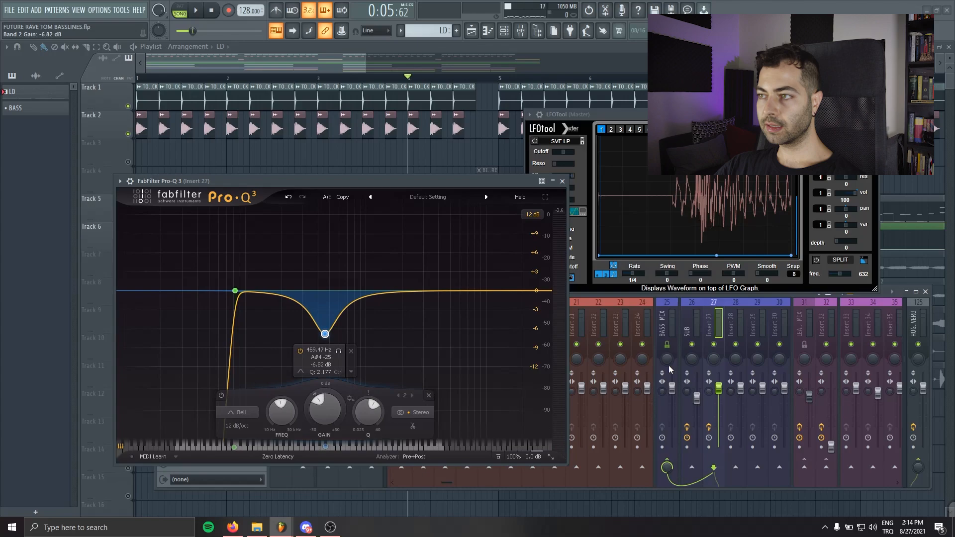
click(338, 352)
key(space)
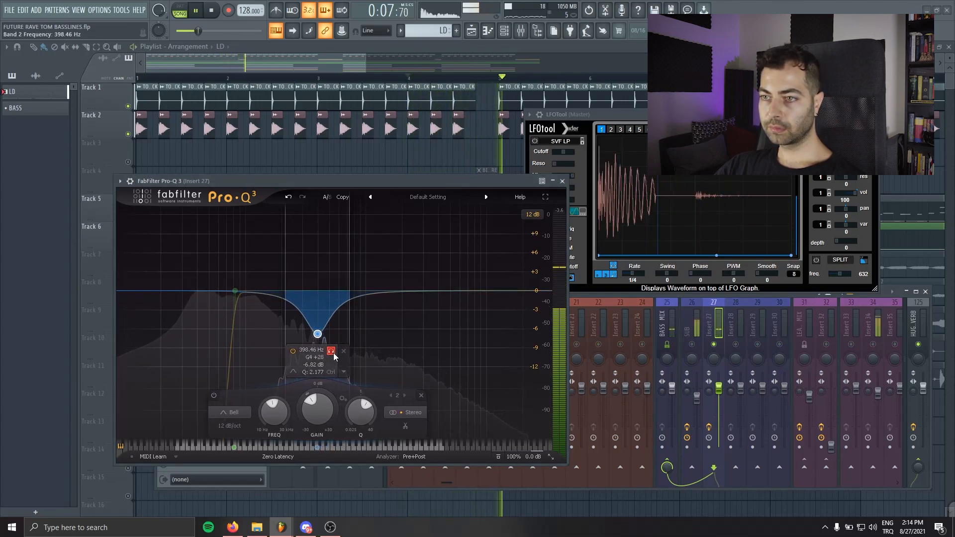
drag(340, 355, 333, 326)
Bypass and re-enable the dip band to compare, then close the effect and mixer windows.
right_click(333, 326)
click(344, 333)
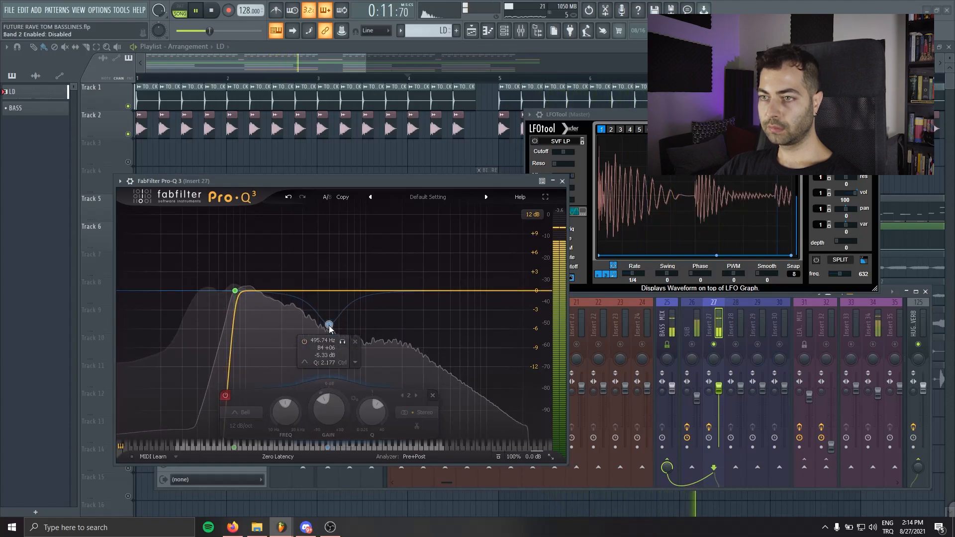
click(225, 396)
mouse_move(235, 291)
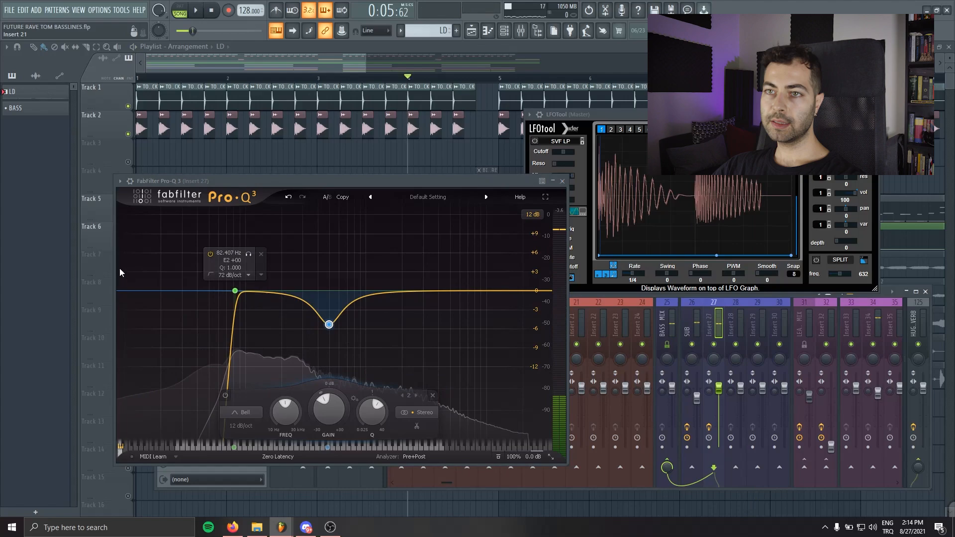
key(F12)
Unmute all the muted playlist tracks so the full arrangement plays together.
click(472, 31)
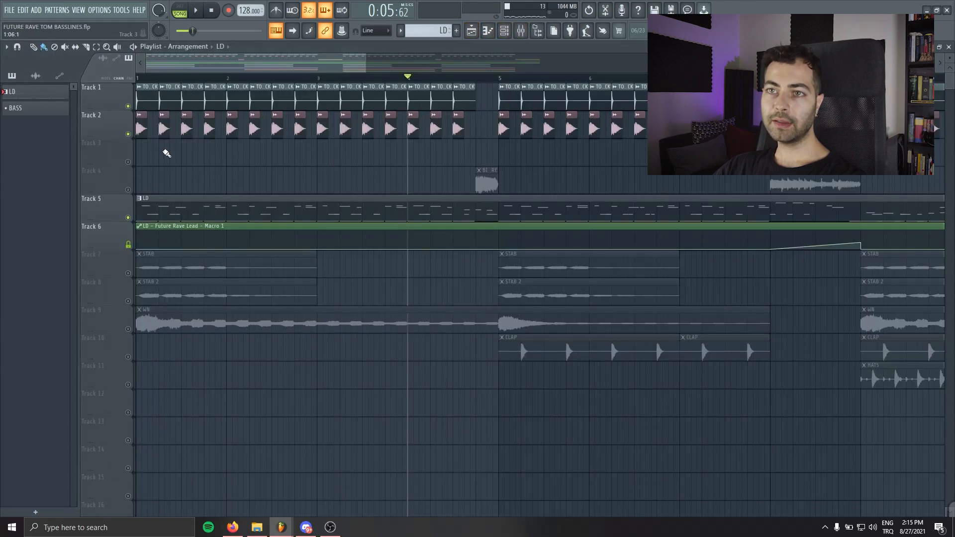
right_click(123, 157)
right_click(130, 162)
click(130, 162)
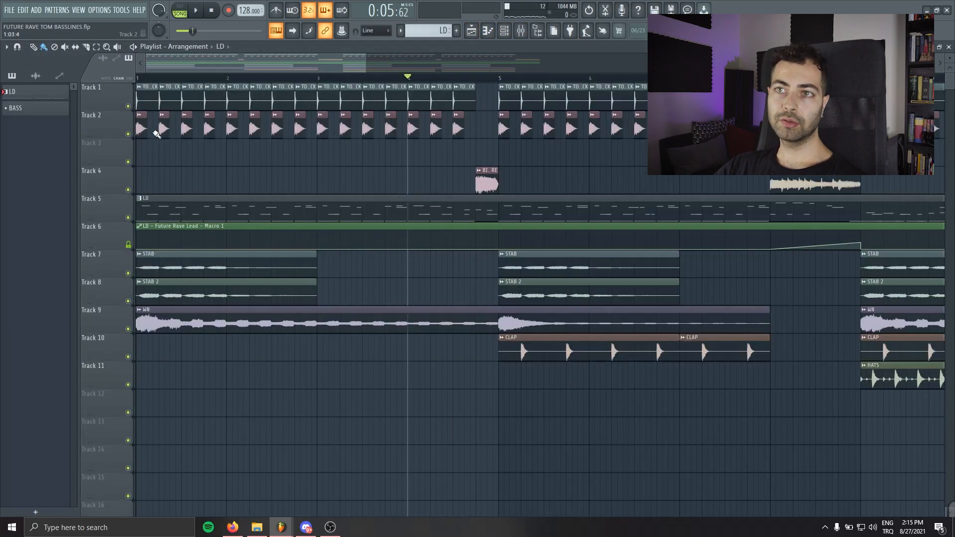
scroll(388, 388, down, 3)
scroll(373, 388, down, 3)
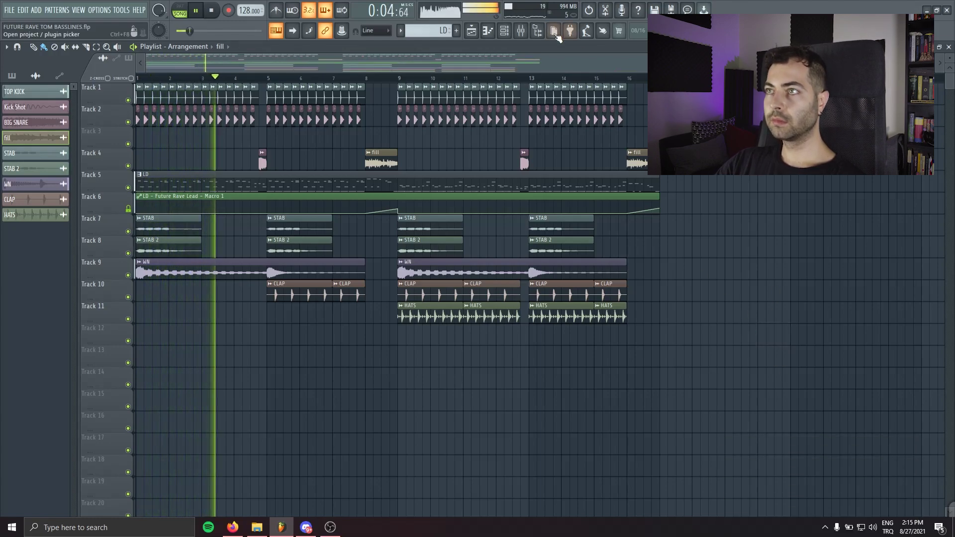
Adjust the Kickstart sidechain mix amount on the LEADS MIX bus in the mixer.
key(F9)
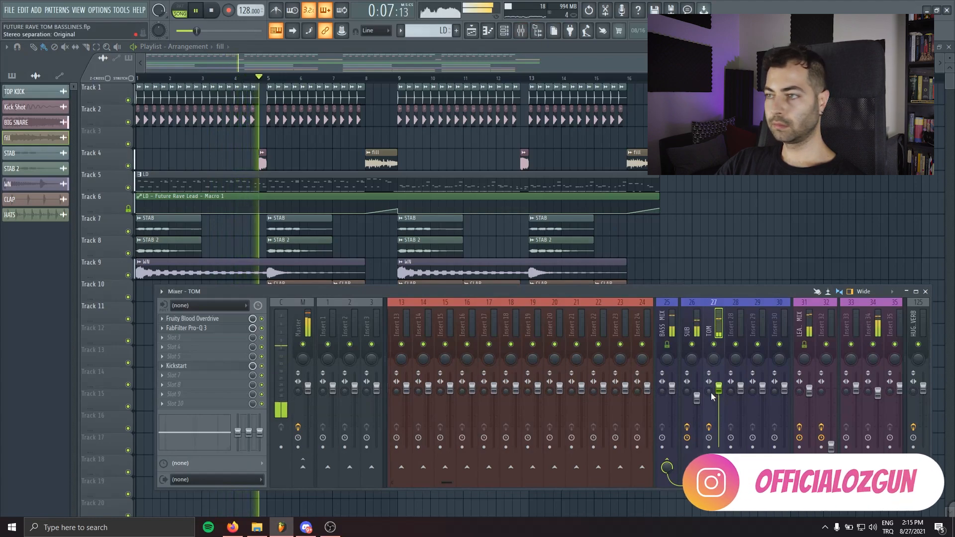
click(688, 399)
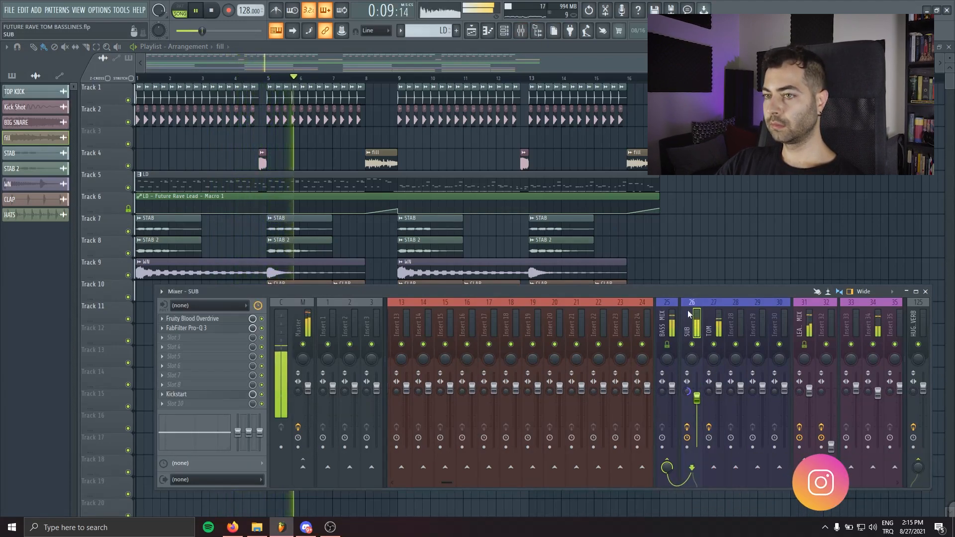
click(809, 392)
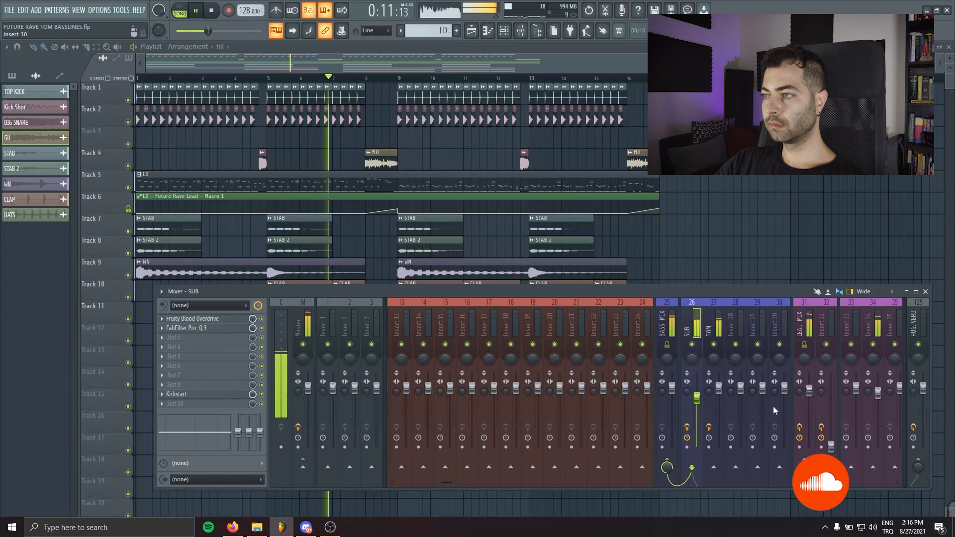
click(246, 394)
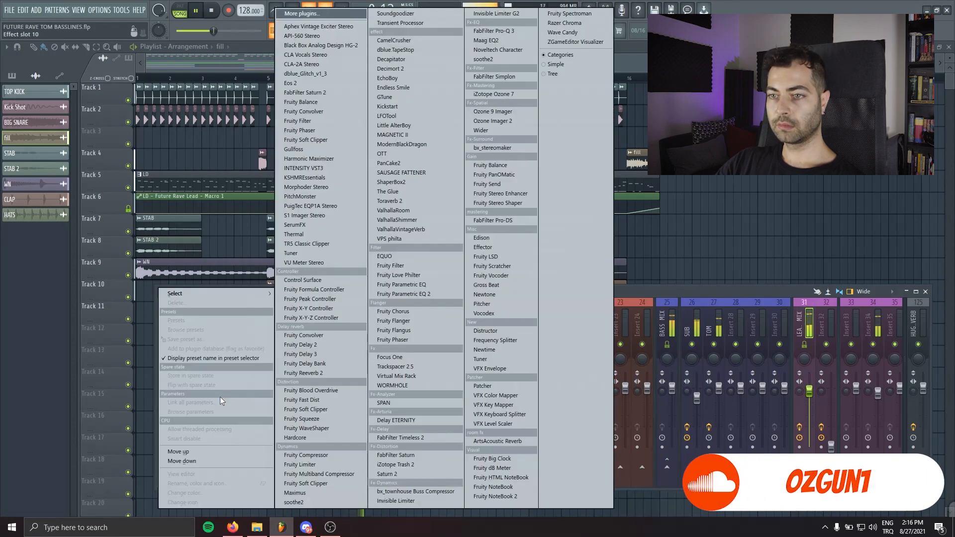
key(Escape)
key(Escape)
click(177, 402)
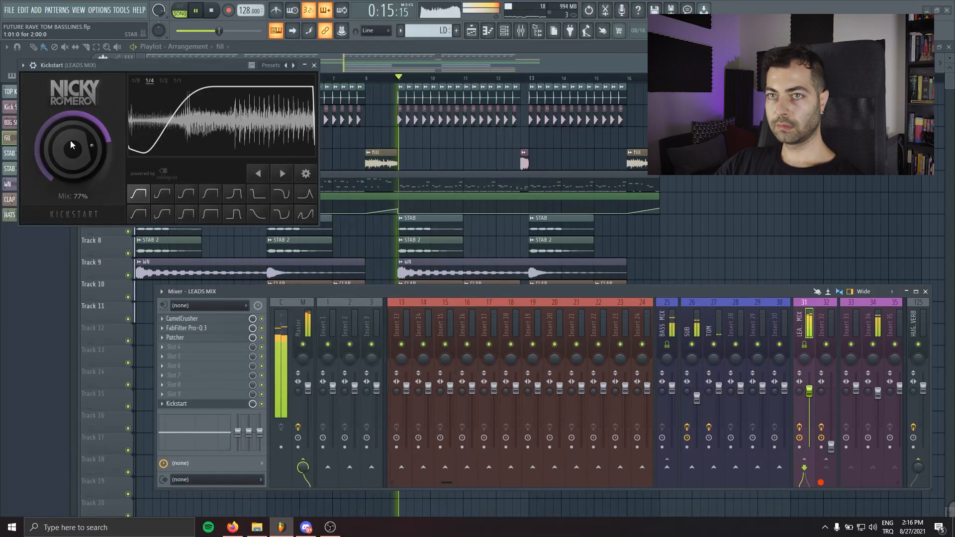
drag(98, 166, 91, 167)
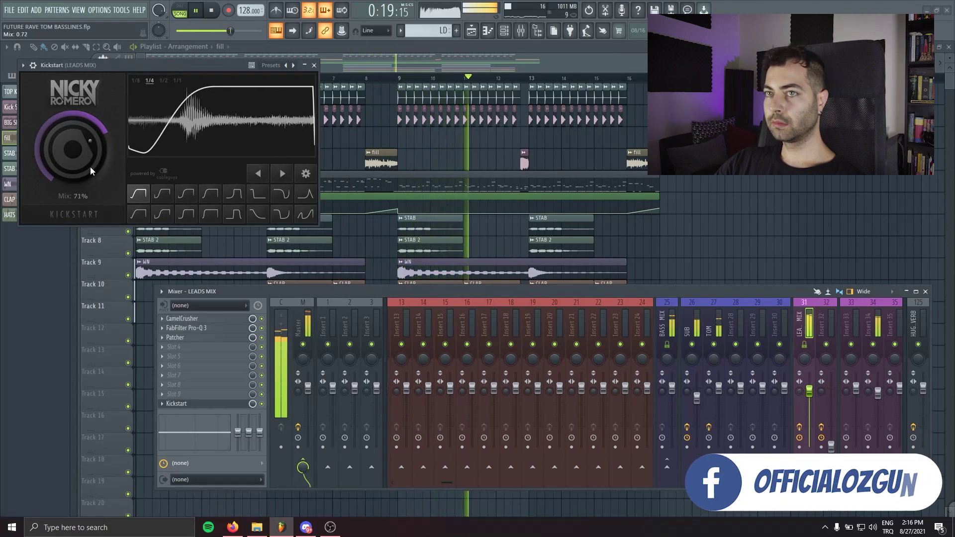
click(314, 65)
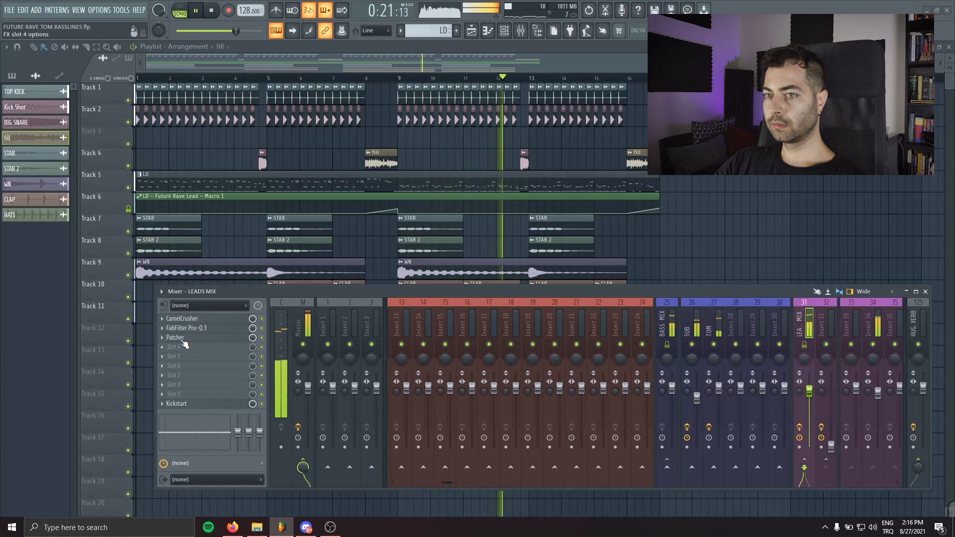
Check the LEADS MIX Patcher, pull a channel's volume fully down and close the mixer.
click(176, 338)
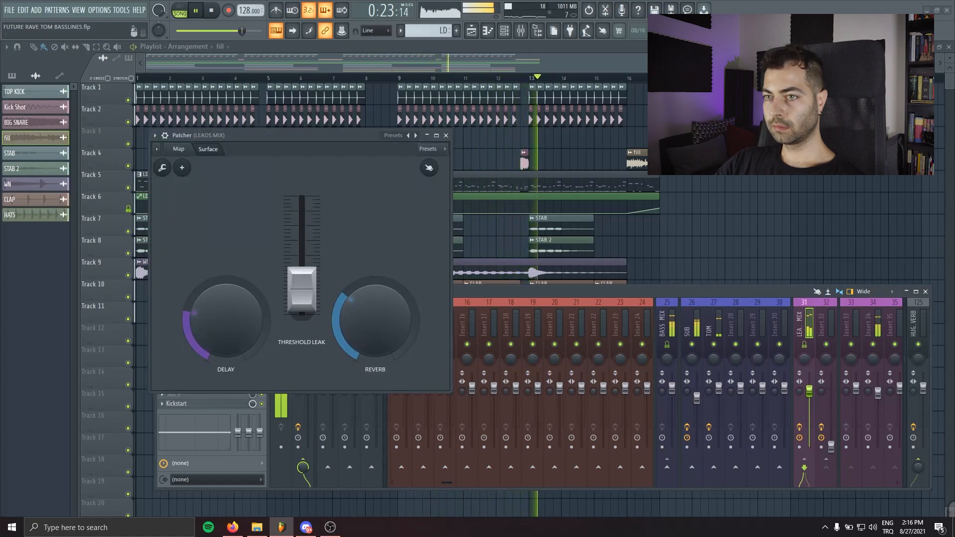
click(448, 134)
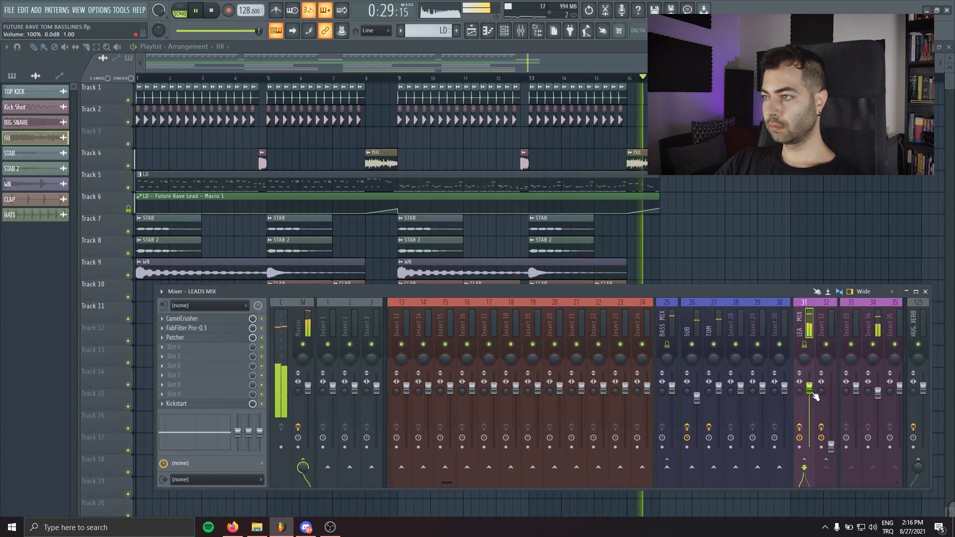
drag(809, 393, 810, 447)
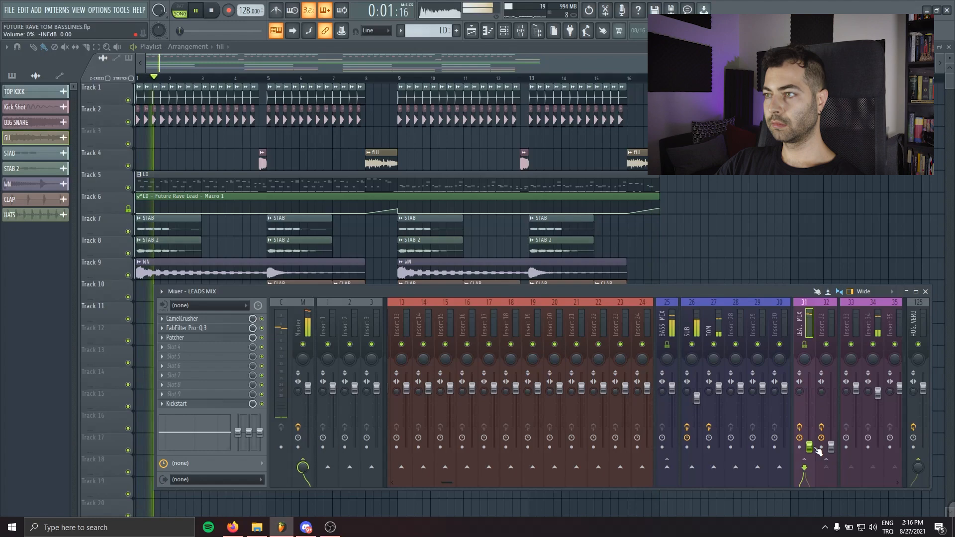
key(F9)
Mute the WN track and briefly check the TOM mixer channel.
click(128, 263)
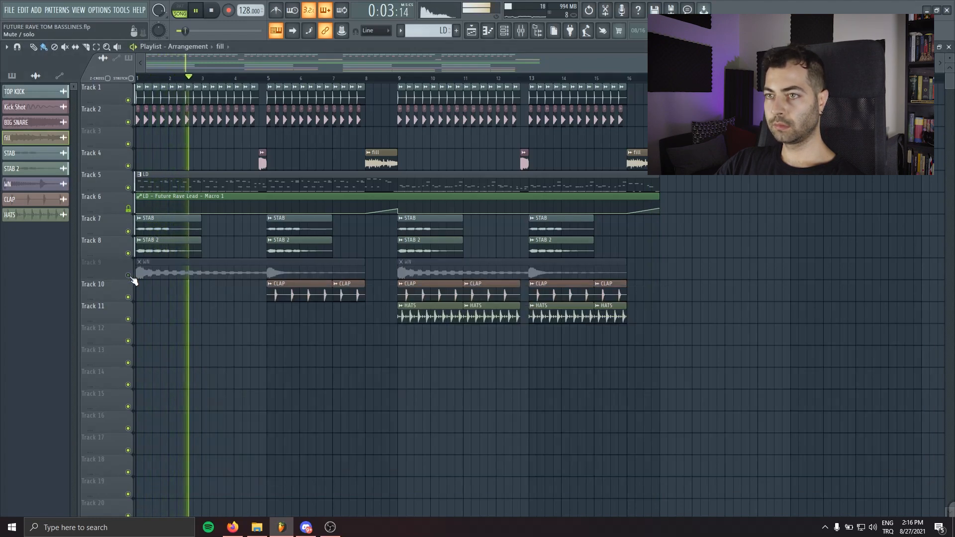
key(F9)
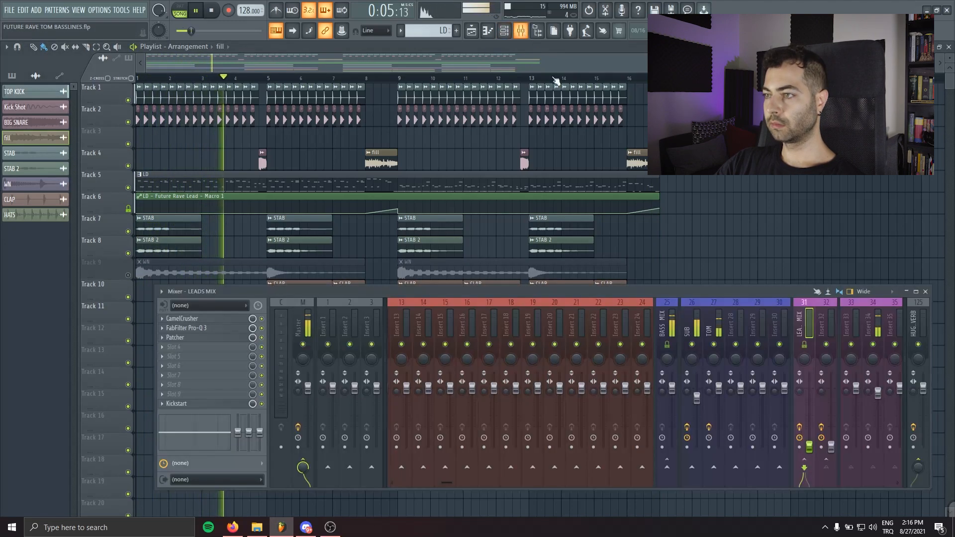
click(720, 390)
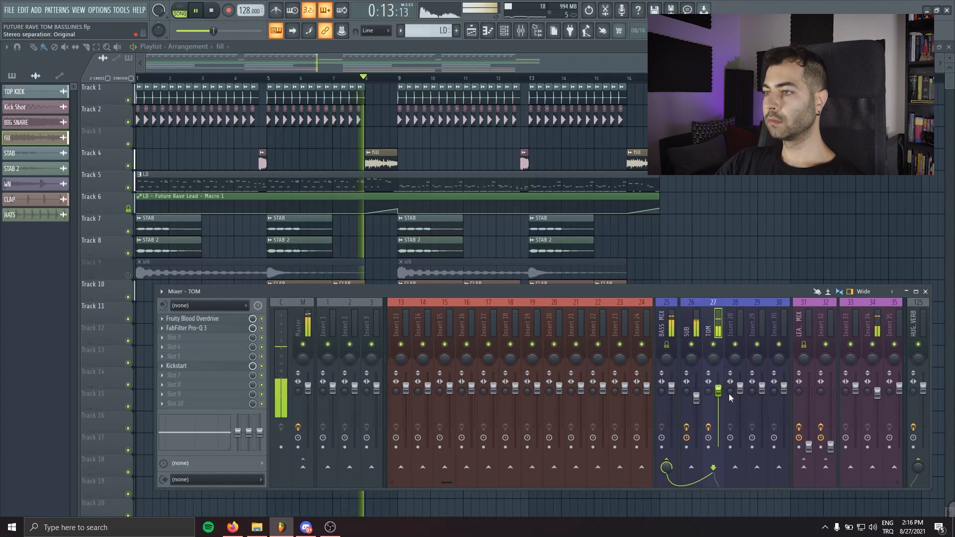
key(F9)
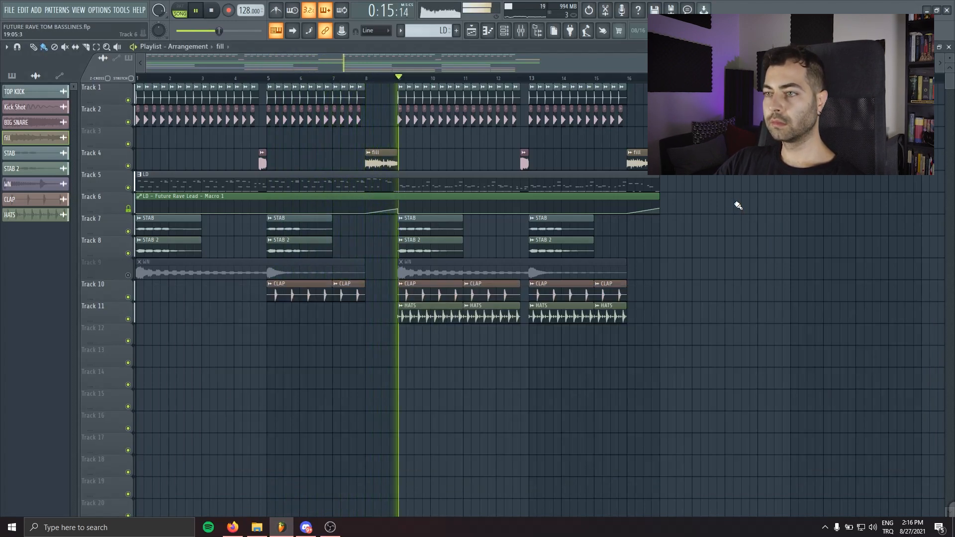
click(737, 205)
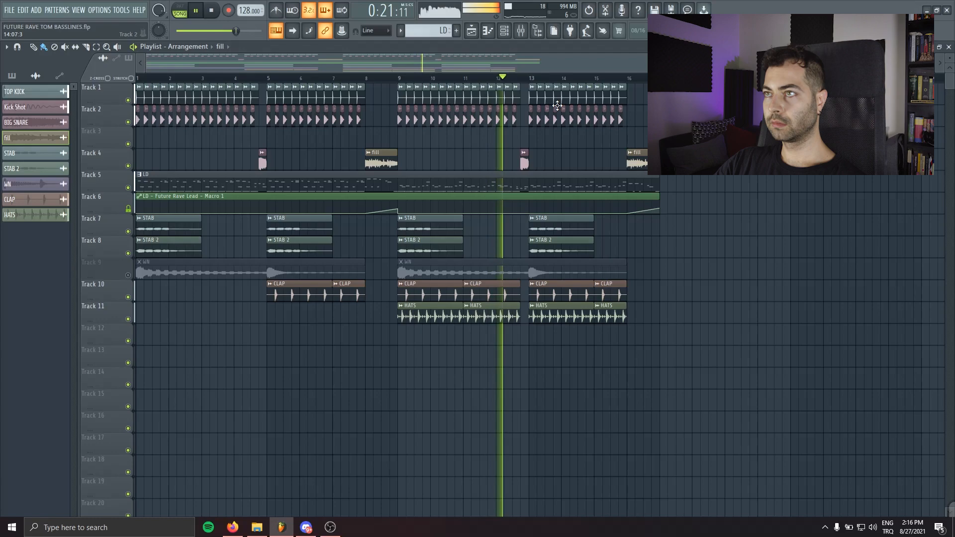
Switch the SUB channel's Kickstart sidechain curve to the Nice & Tight shape.
key(F9)
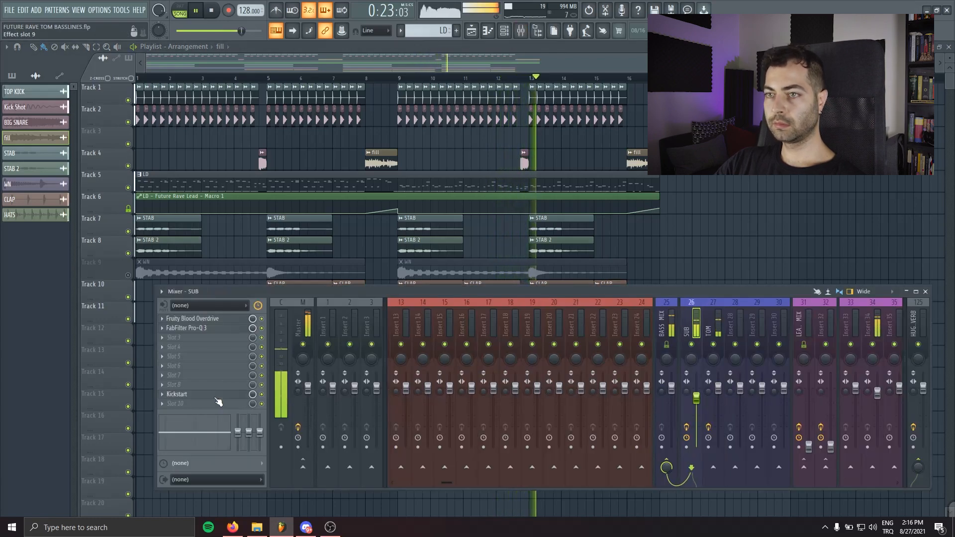
click(216, 395)
click(358, 310)
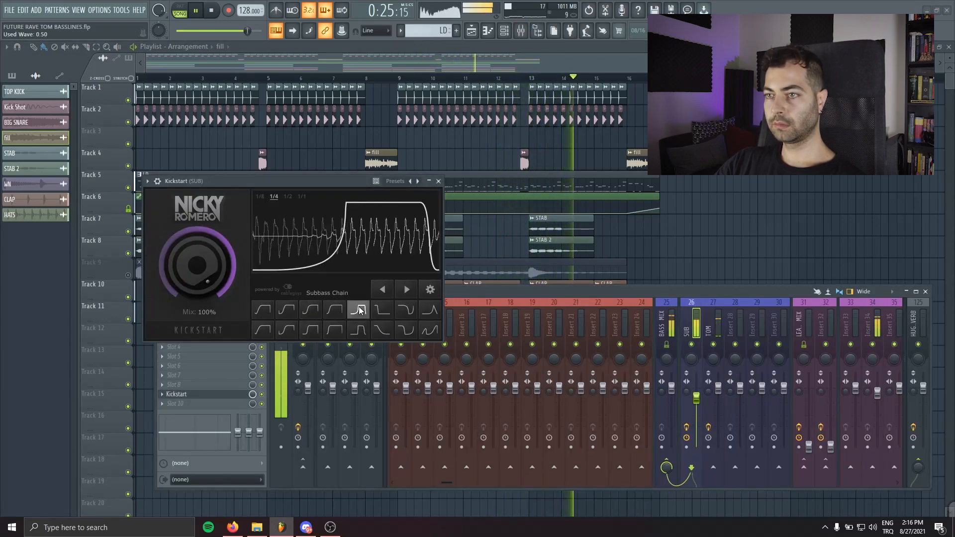
click(313, 311)
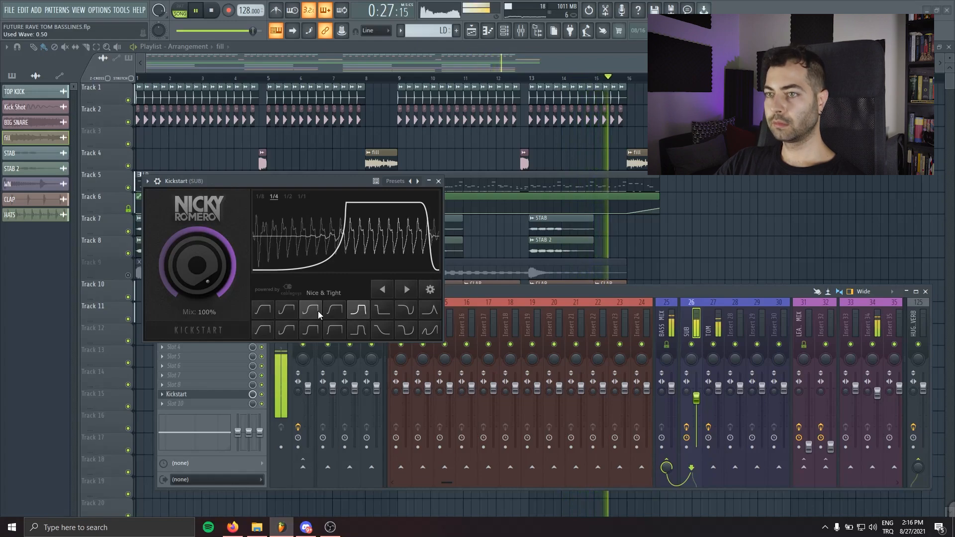
key(Escape)
key(F9)
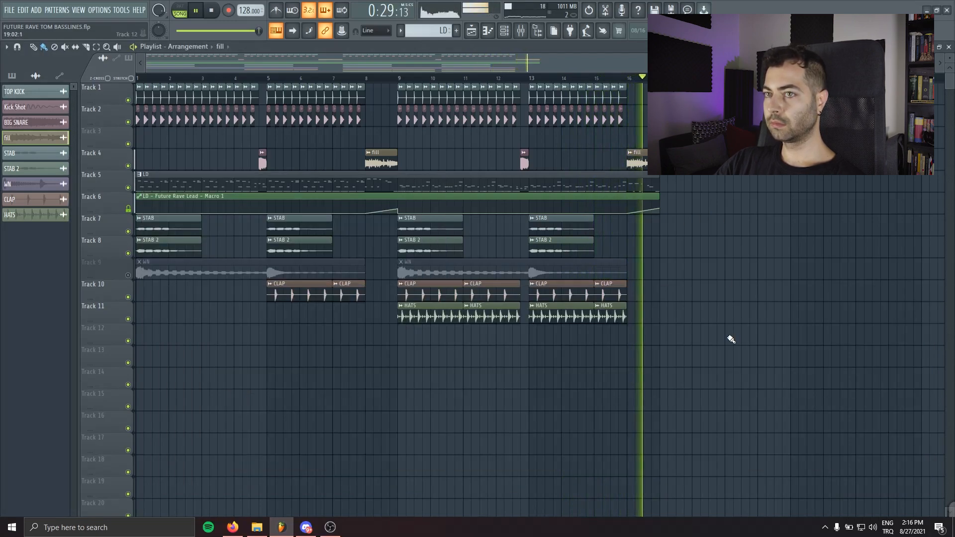